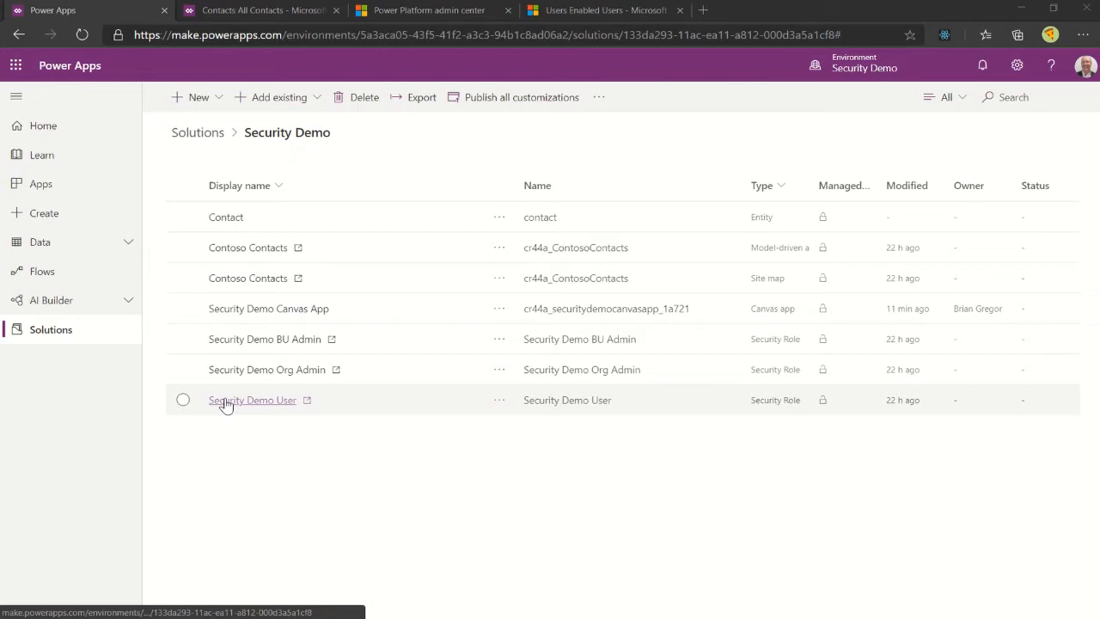
Review the core record privileges of the Security Demo User role, close it and return to the Security Demo solution
{"action": "left_click", "coordinate": [225, 400]}
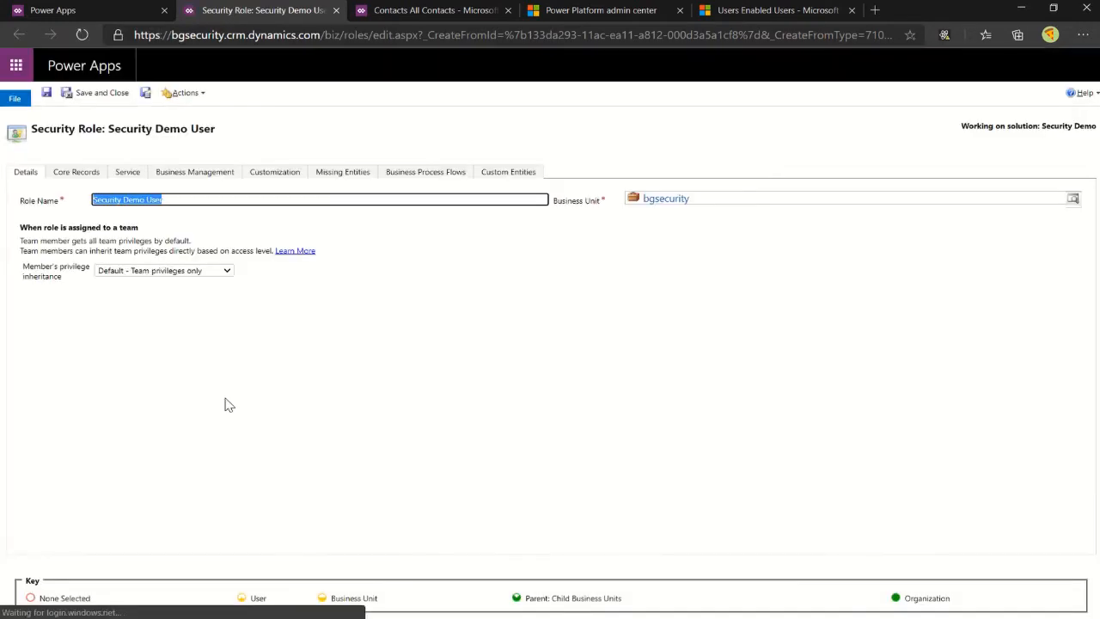
{"action": "left_click", "coordinate": [70, 176]}
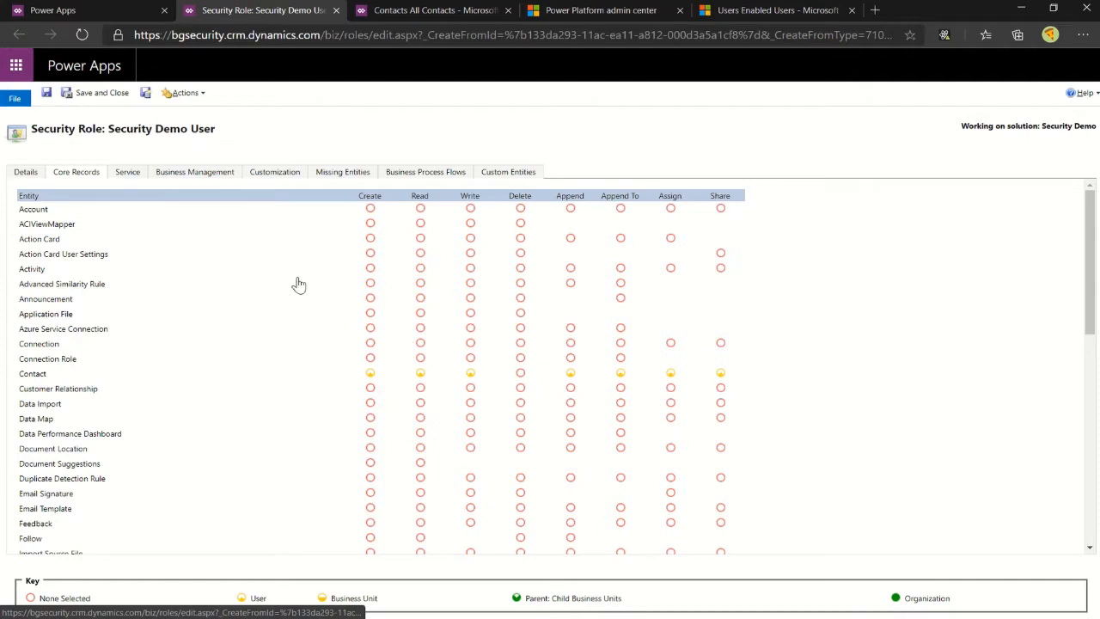
{"action": "left_click", "coordinate": [16, 99]}
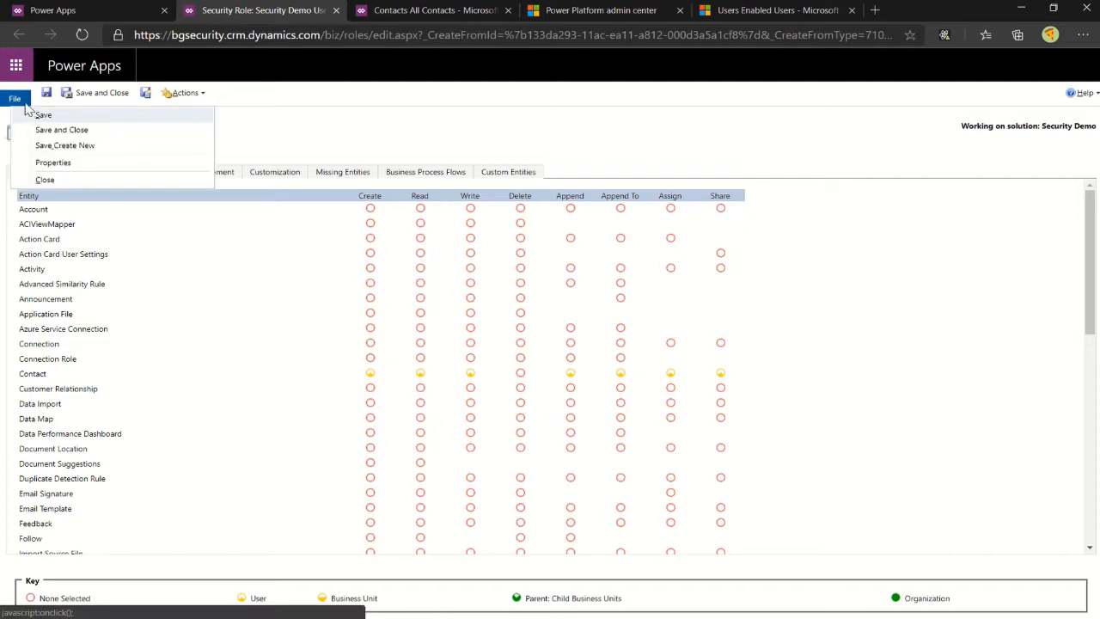
{"action": "left_click", "coordinate": [44, 178]}
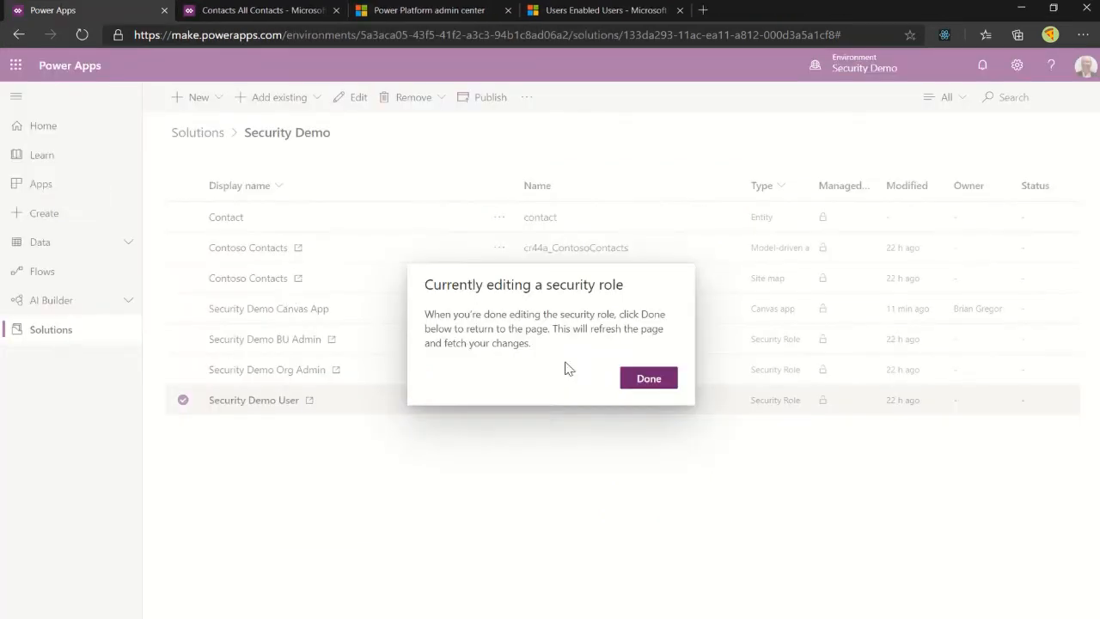
{"action": "left_click", "coordinate": [636, 379]}
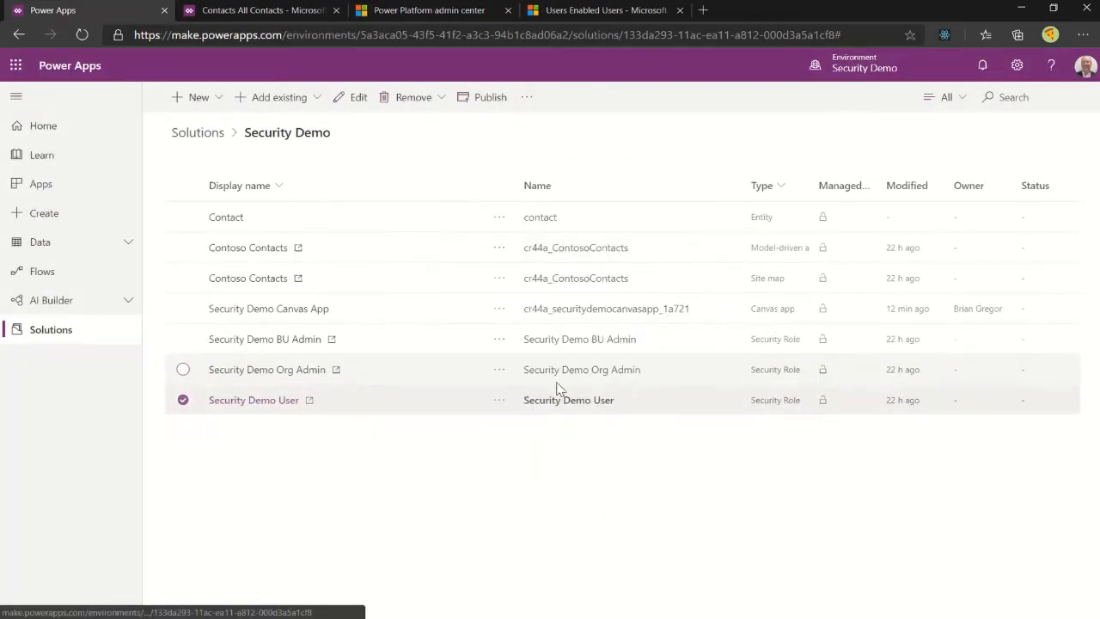
Review the core record privileges of the Security Demo BU Admin role, and close it back to the solution
{"action": "left_click", "coordinate": [283, 338]}
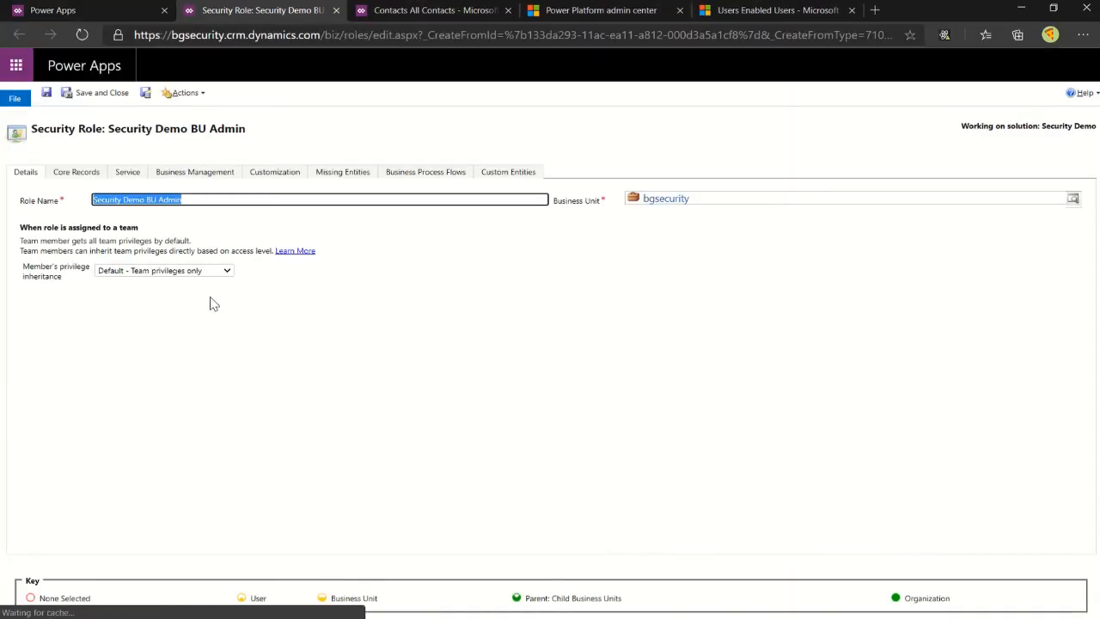
{"action": "left_click", "coordinate": [69, 172]}
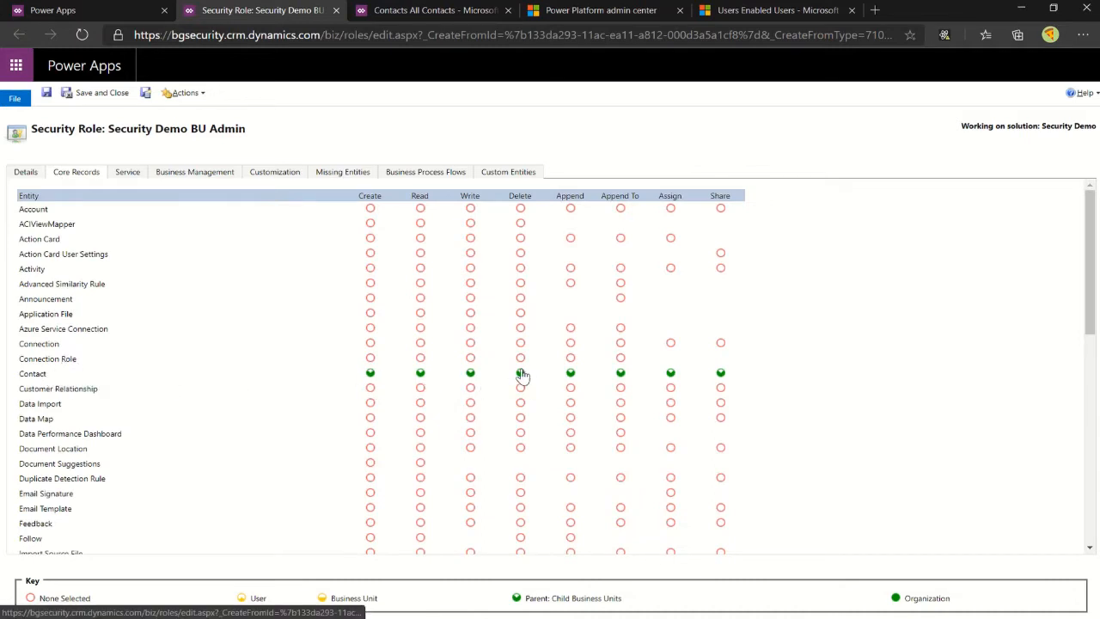
{"action": "left_click", "coordinate": [22, 110]}
{"action": "left_click", "coordinate": [43, 181]}
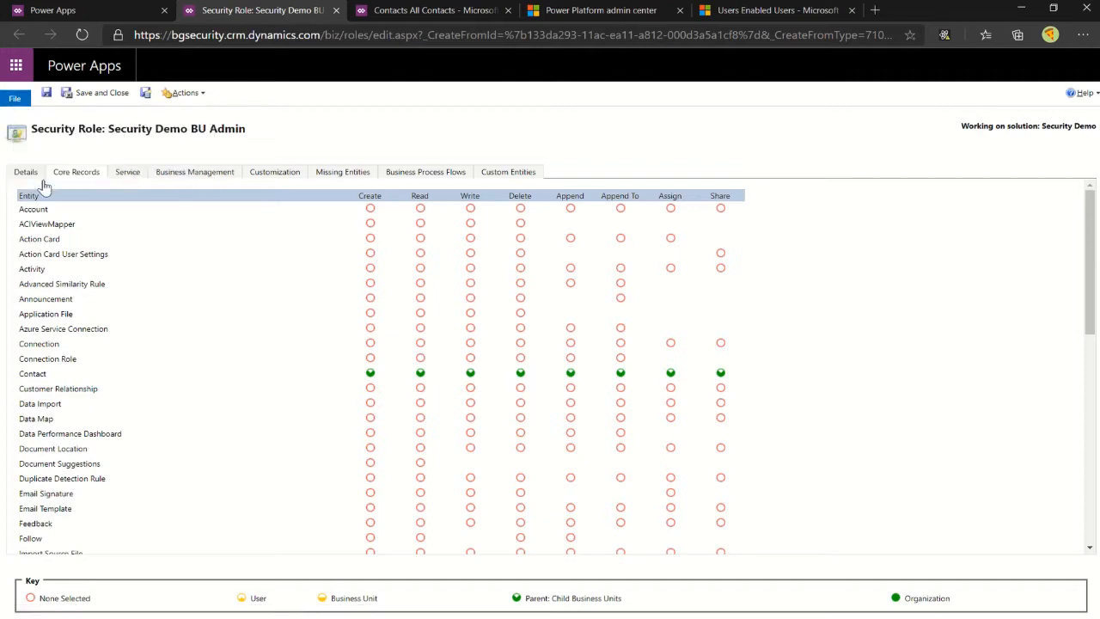
{"action": "left_click", "coordinate": [636, 387]}
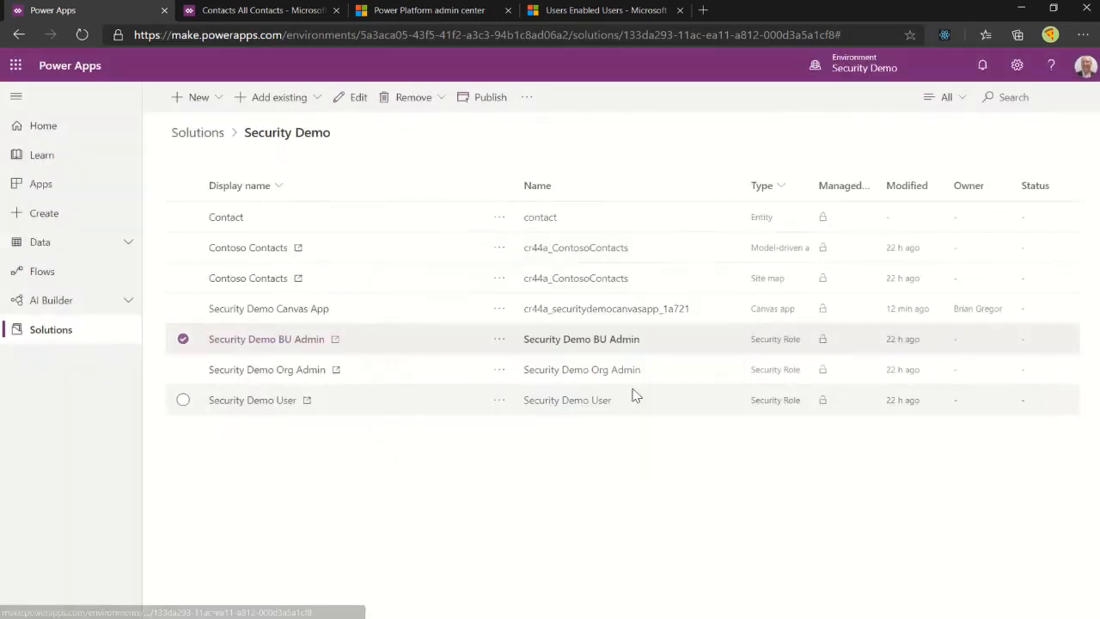
Inspect the core record privileges of the Security Demo Org Admin role, and close it back to the solution
{"action": "left_click", "coordinate": [302, 371]}
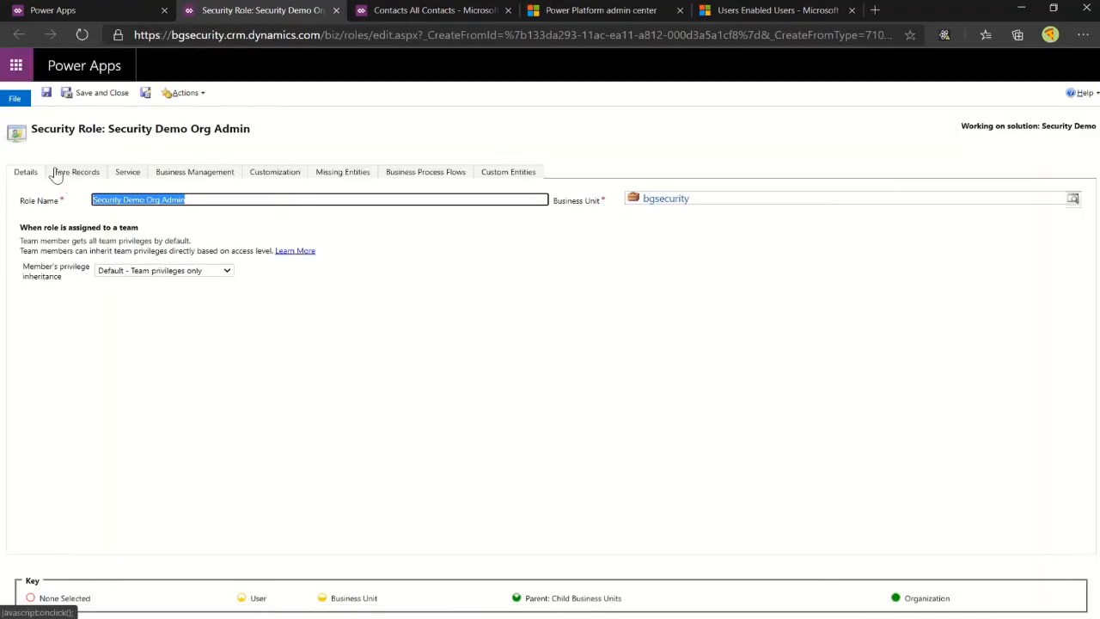
{"action": "left_click", "coordinate": [57, 174]}
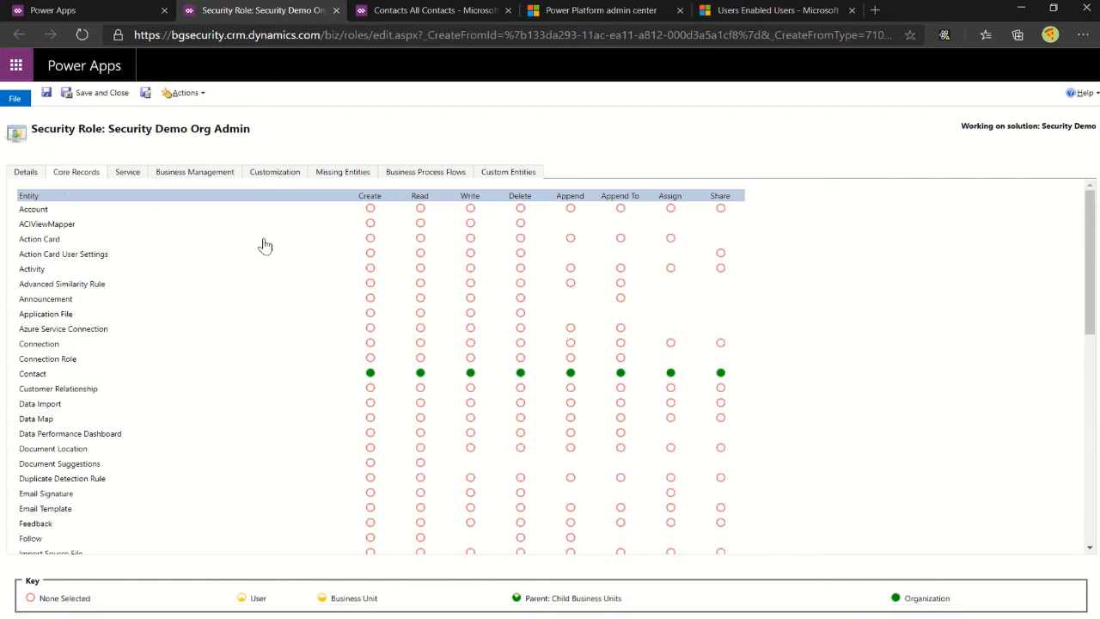
{"action": "left_click", "coordinate": [15, 98]}
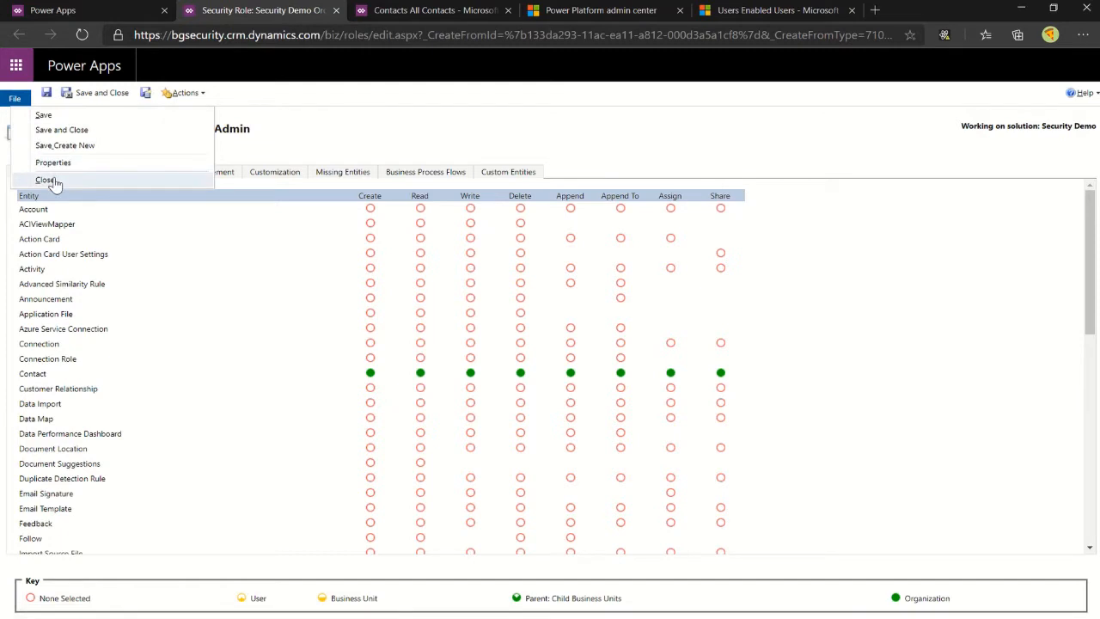
{"action": "left_click", "coordinate": [48, 180]}
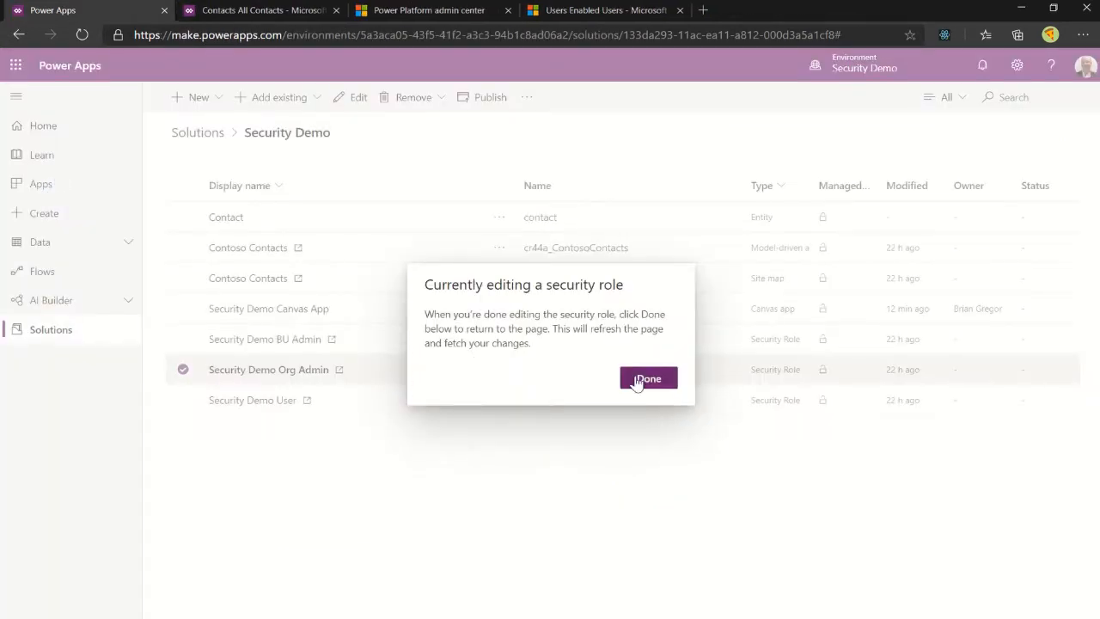
{"action": "left_click", "coordinate": [649, 379]}
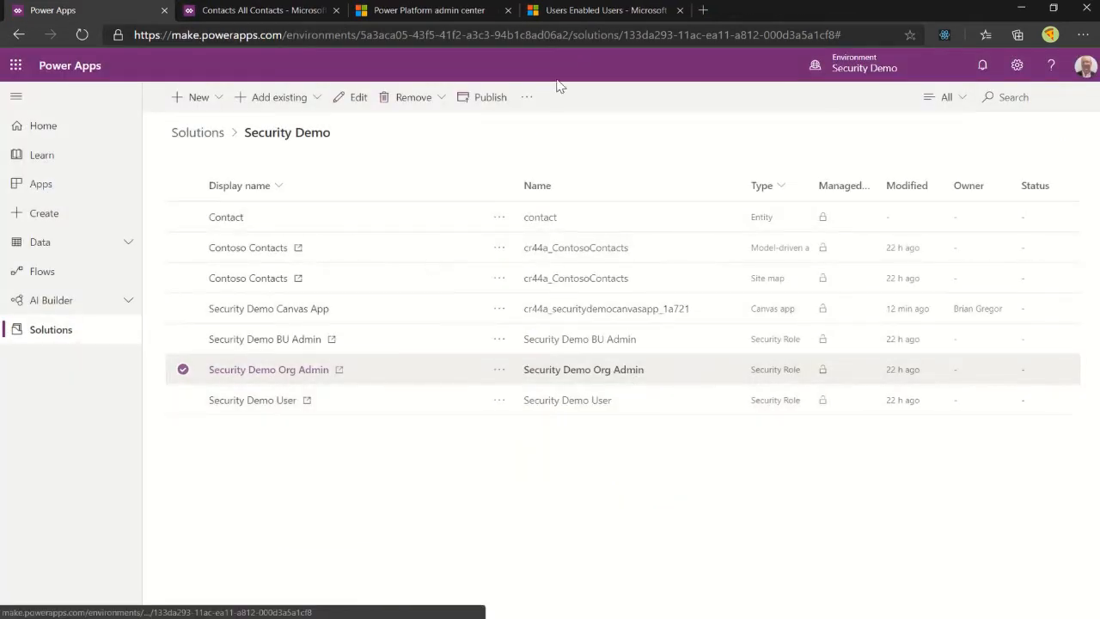
In the enabled users list, check which security roles the VP Corporate Marketing user has, without changing them
{"action": "left_click", "coordinate": [580, 15]}
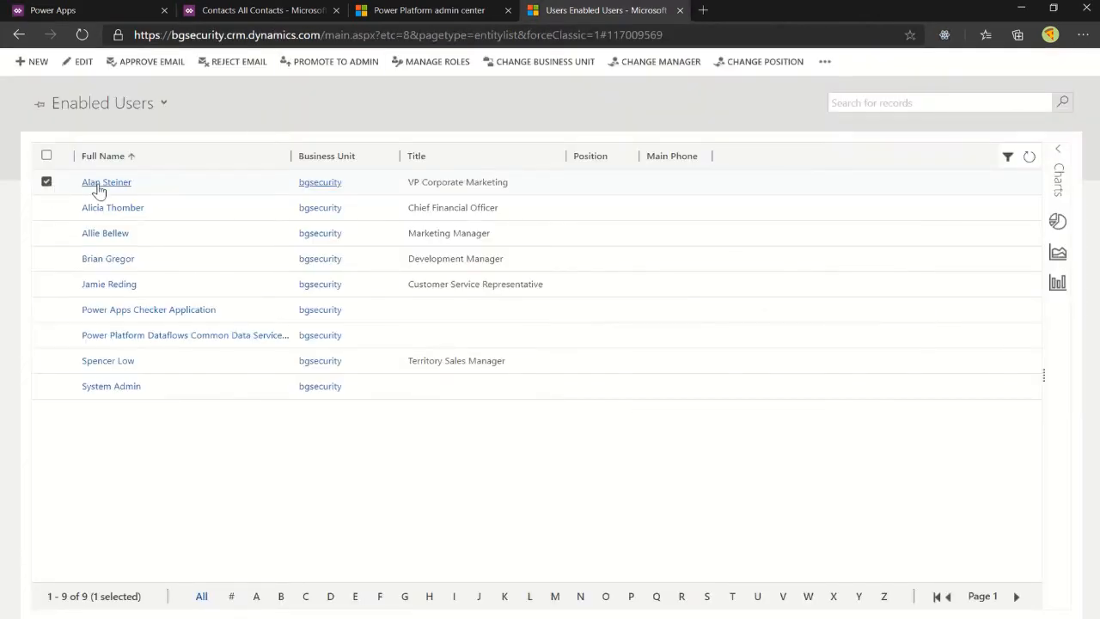
{"action": "left_click", "coordinate": [428, 73]}
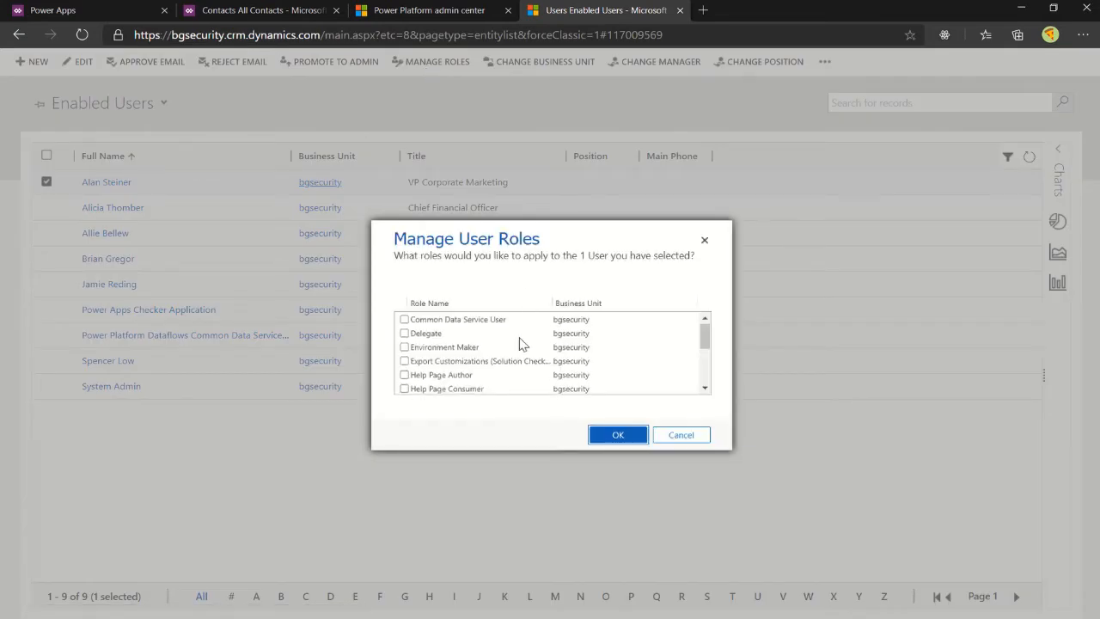
{"action": "scroll", "coordinate": [516, 346], "scroll_direction": "down", "scroll_amount": 2}
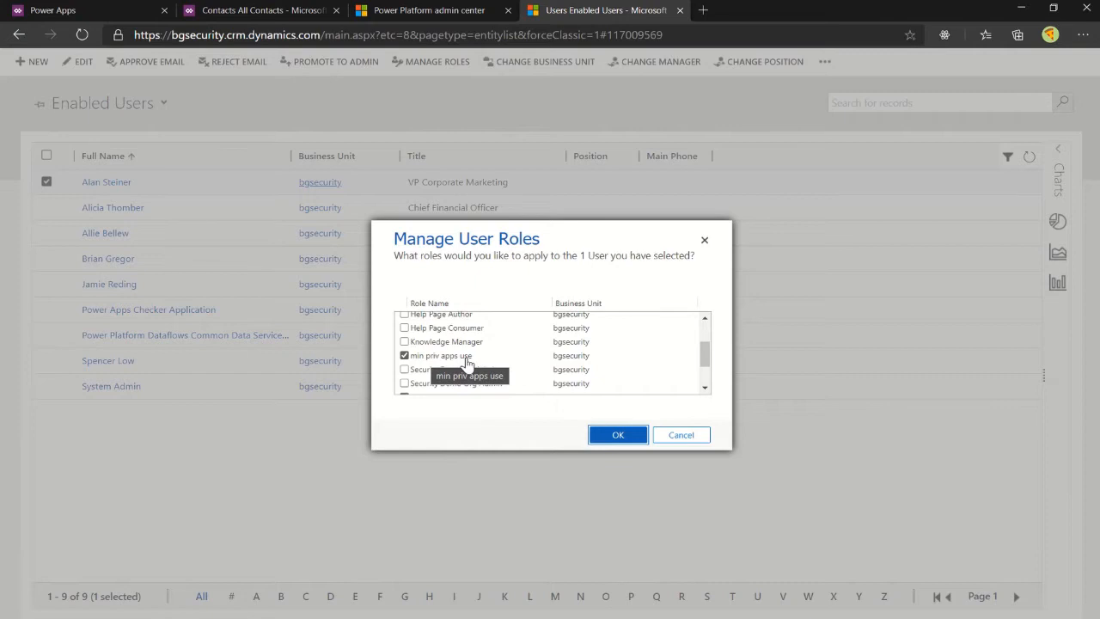
{"action": "scroll", "coordinate": [467, 362], "scroll_direction": "down", "scroll_amount": 3}
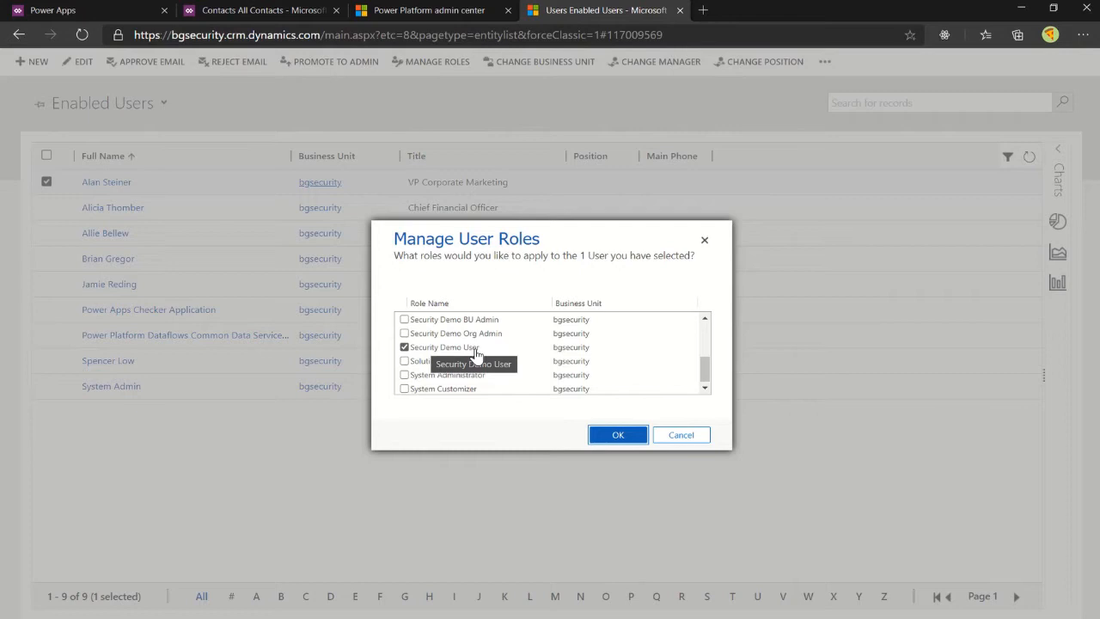
{"action": "scroll", "coordinate": [476, 351], "scroll_direction": "down", "scroll_amount": 1}
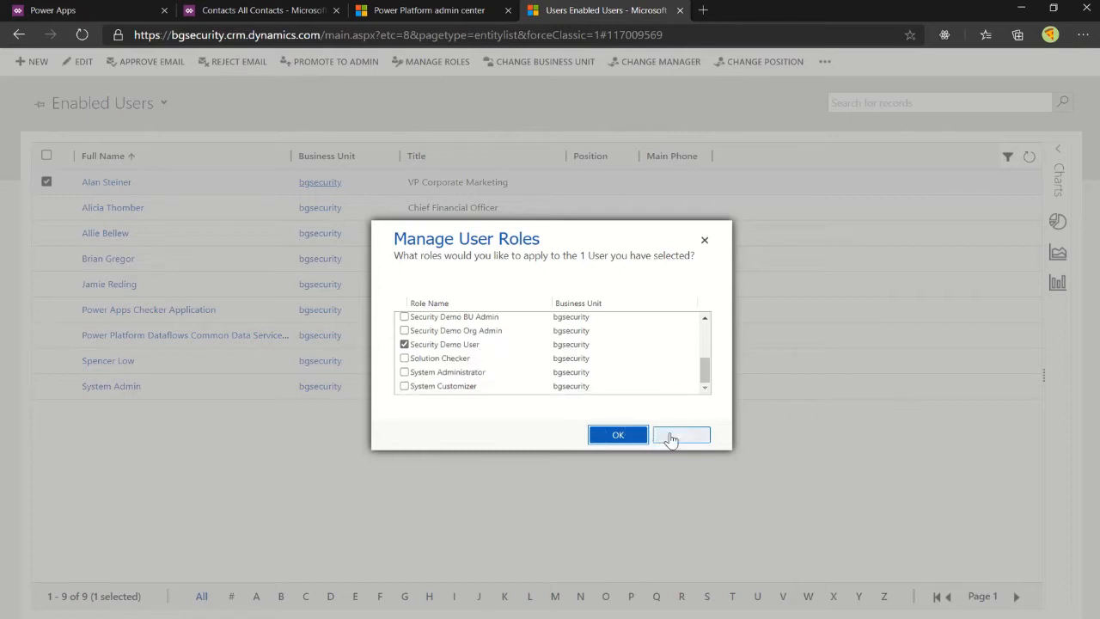
{"action": "left_click", "coordinate": [673, 439]}
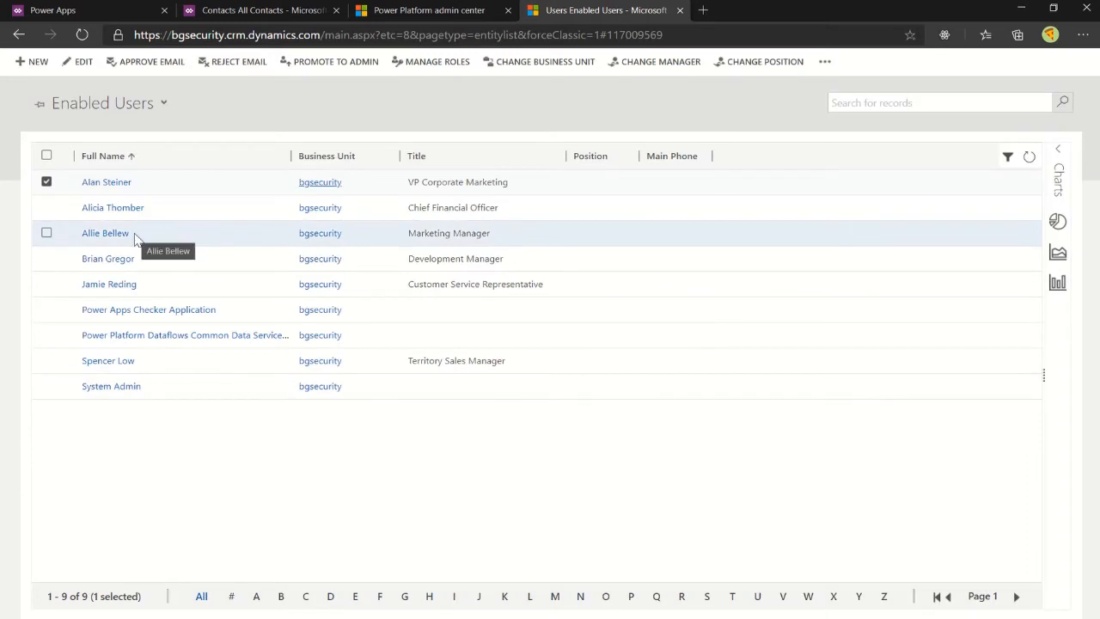
Select only the Chief Financial Officer user and check which security roles are assigned, leaving them as they are
{"action": "left_click", "coordinate": [47, 208]}
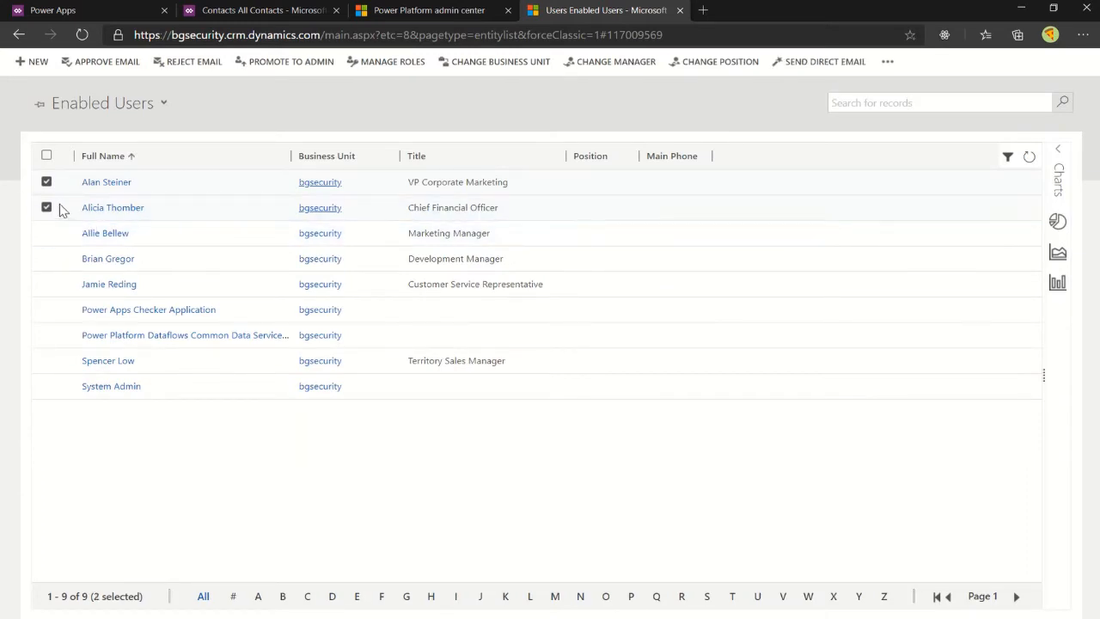
{"action": "left_click", "coordinate": [46, 184]}
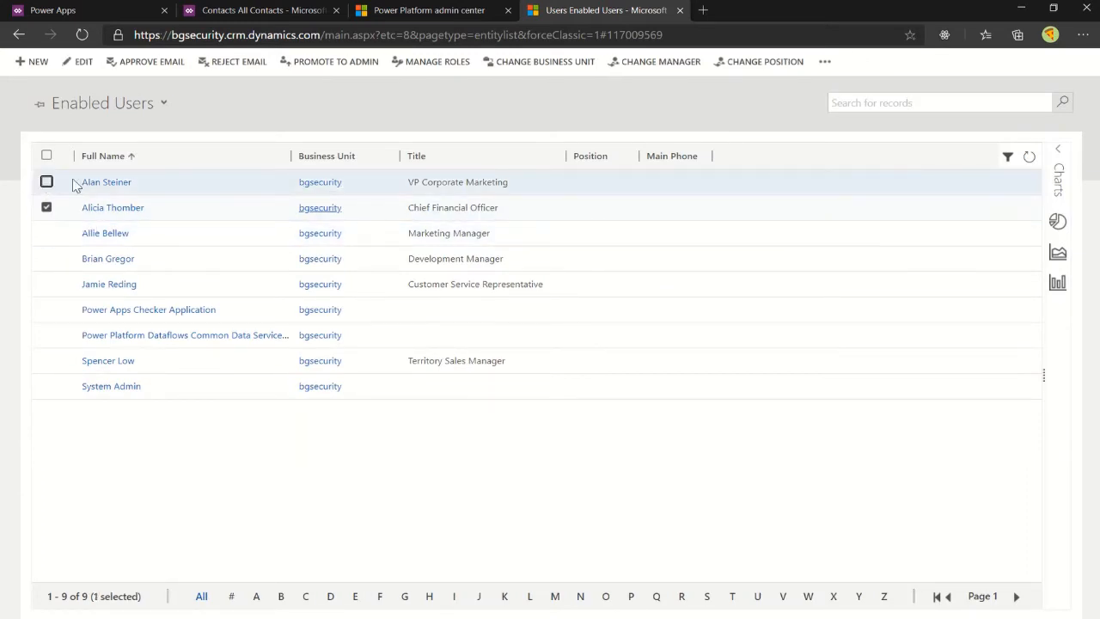
{"action": "left_click", "coordinate": [420, 65]}
{"action": "scroll", "coordinate": [454, 347], "scroll_direction": "down", "scroll_amount": 3}
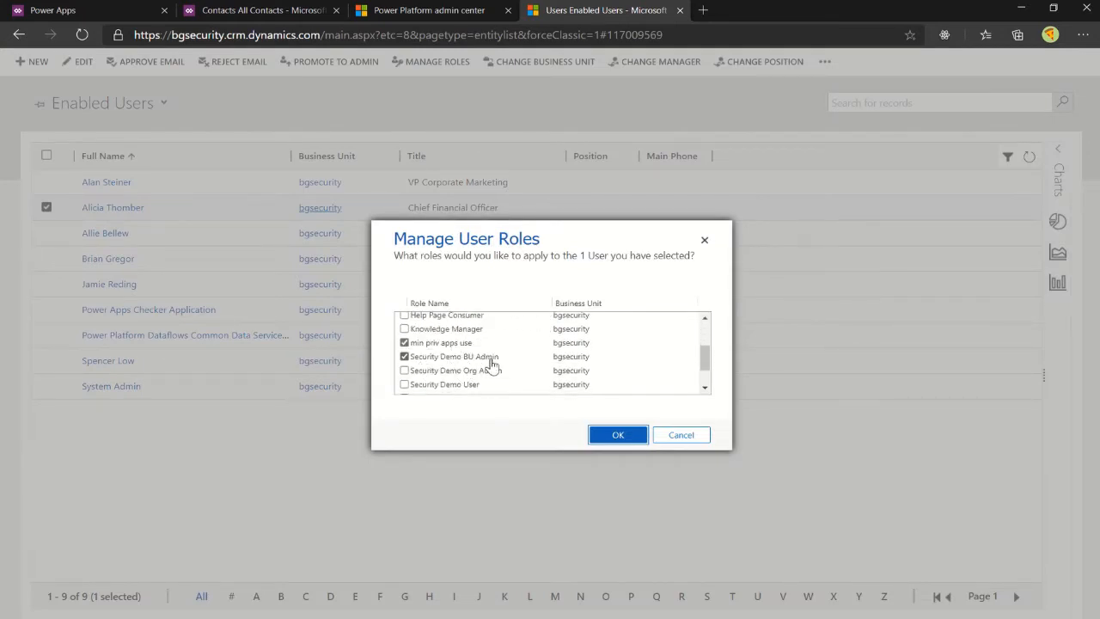
{"action": "left_click", "coordinate": [619, 436]}
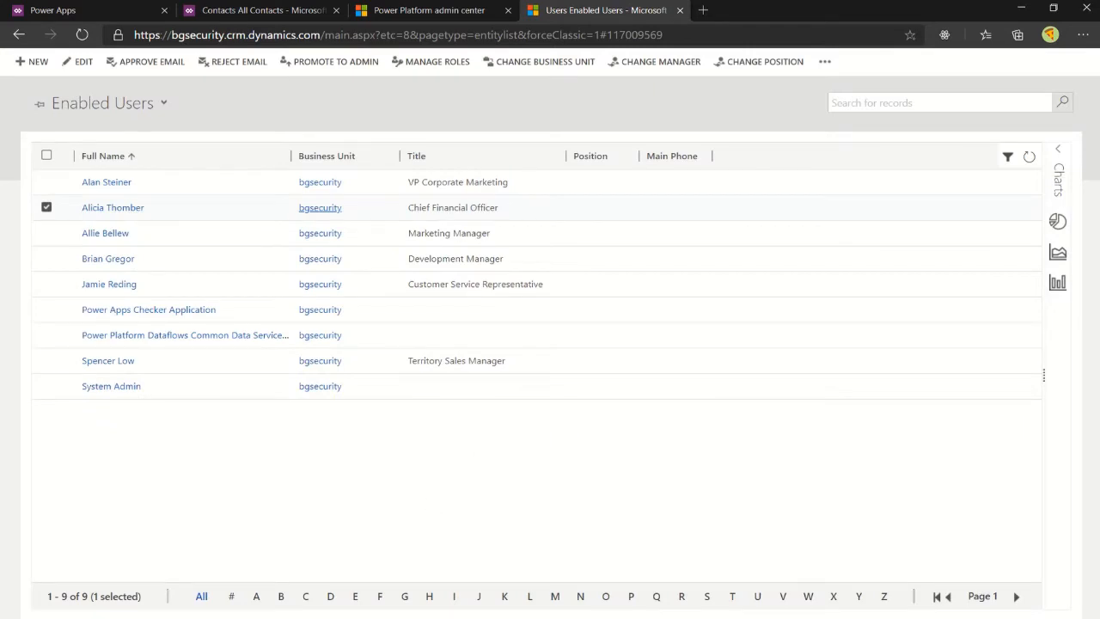
Switch to the separate browser window with the Contoso Contacts app, enlarge it and start a new contact
{"action": "left_click", "coordinate": [172, 593]}
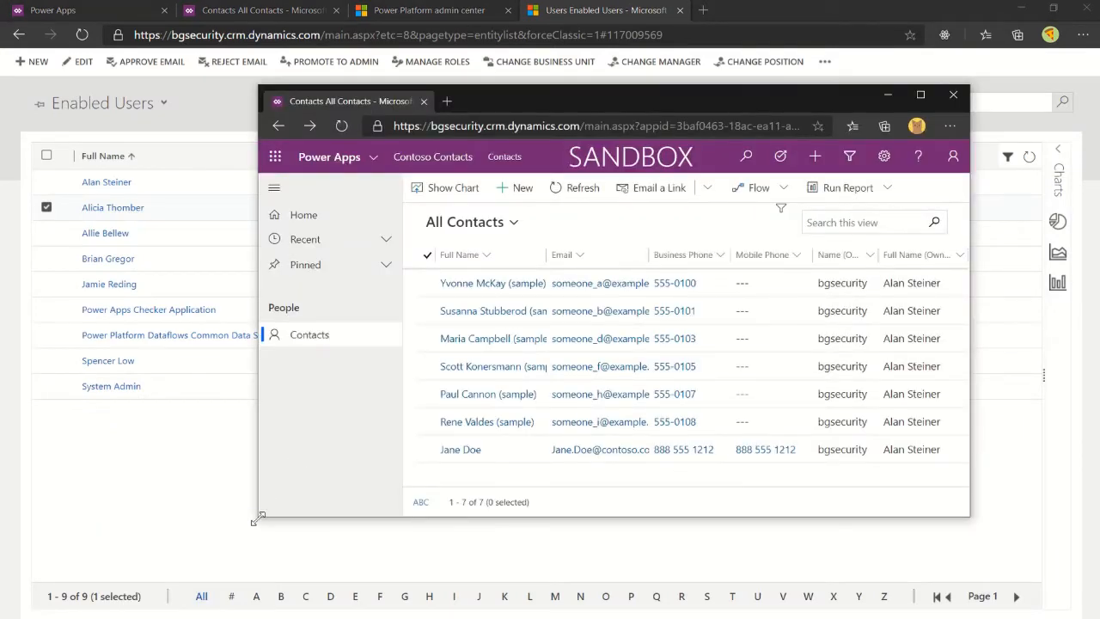
{"action": "left_click_drag", "start_coordinate": [258, 518], "coordinate": [203, 543]}
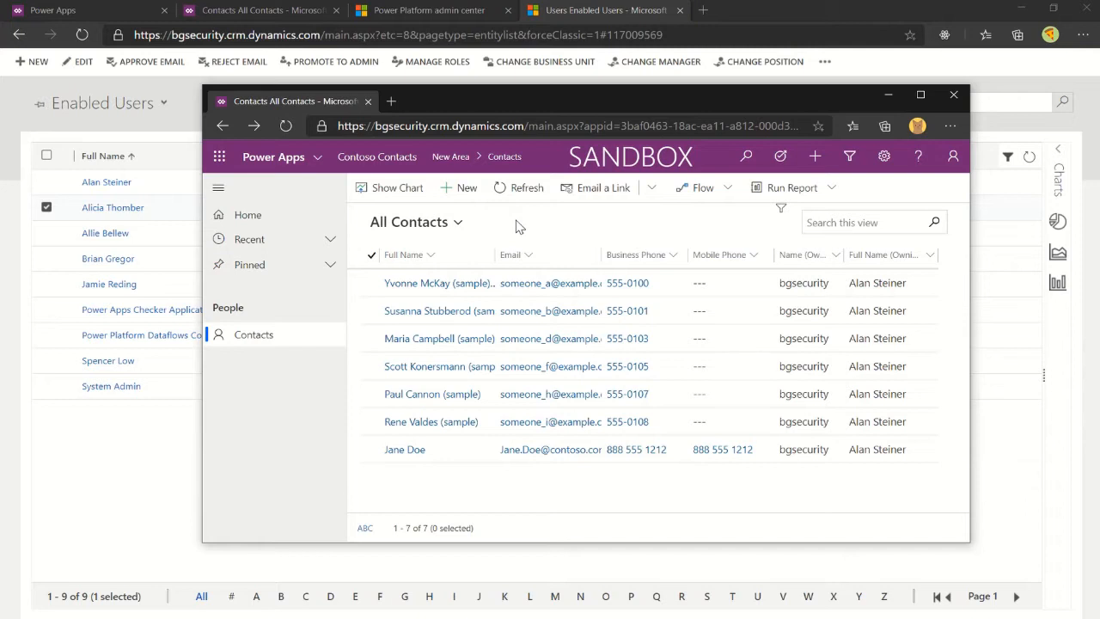
{"action": "left_click", "coordinate": [462, 189]}
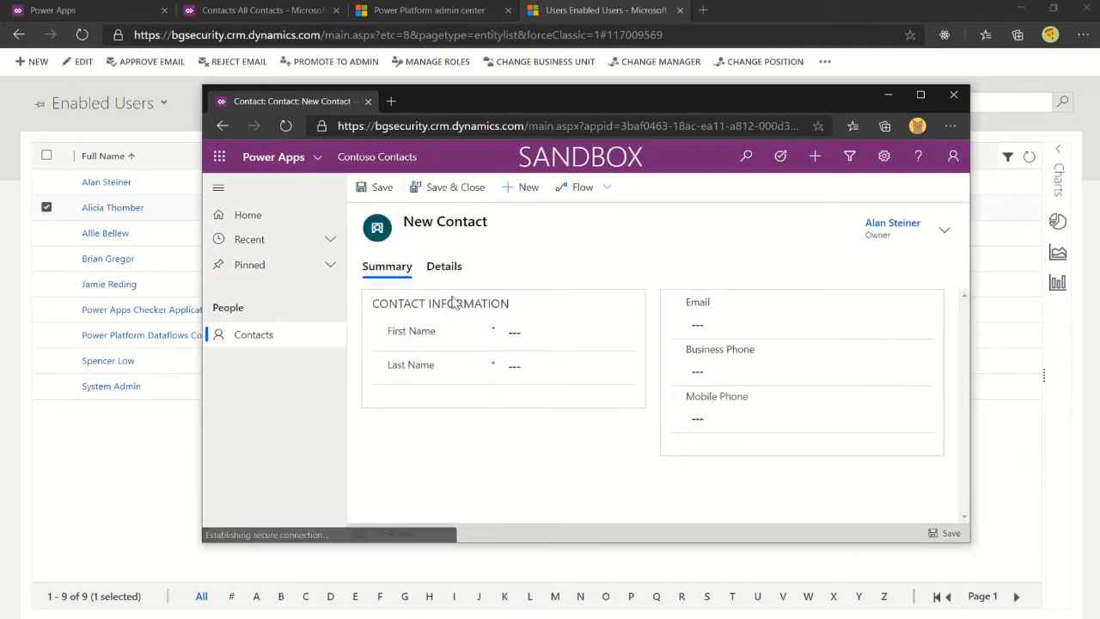
Fill in the new contact's first name, last name and email address
{"action": "left_click", "coordinate": [553, 334]}
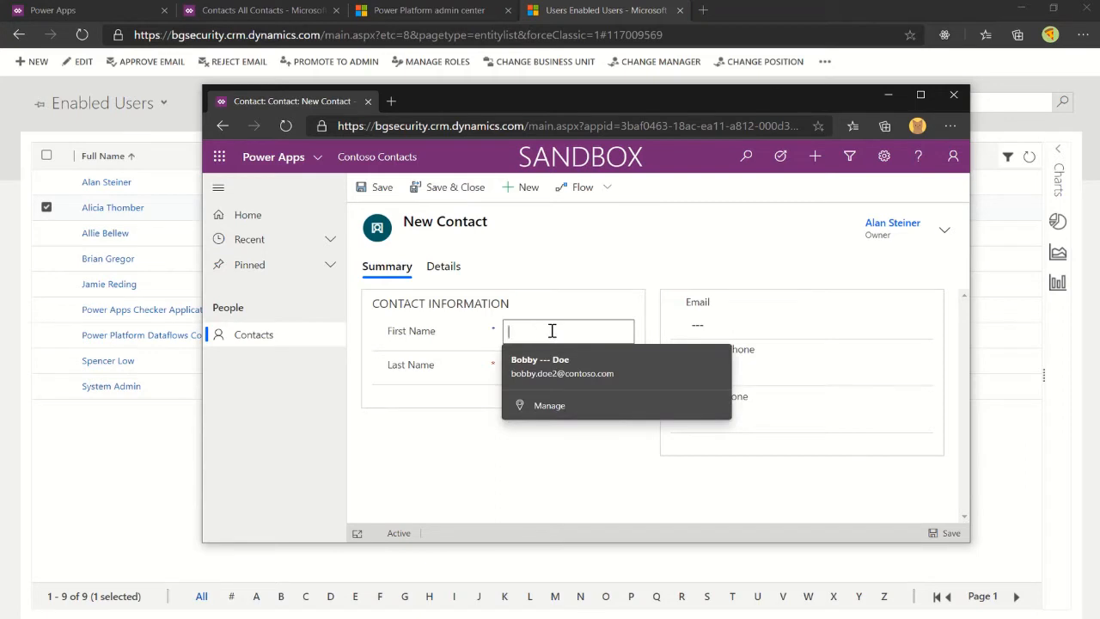
{"action": "type", "text": "Bobby"}
{"action": "key", "text": "Tab"}
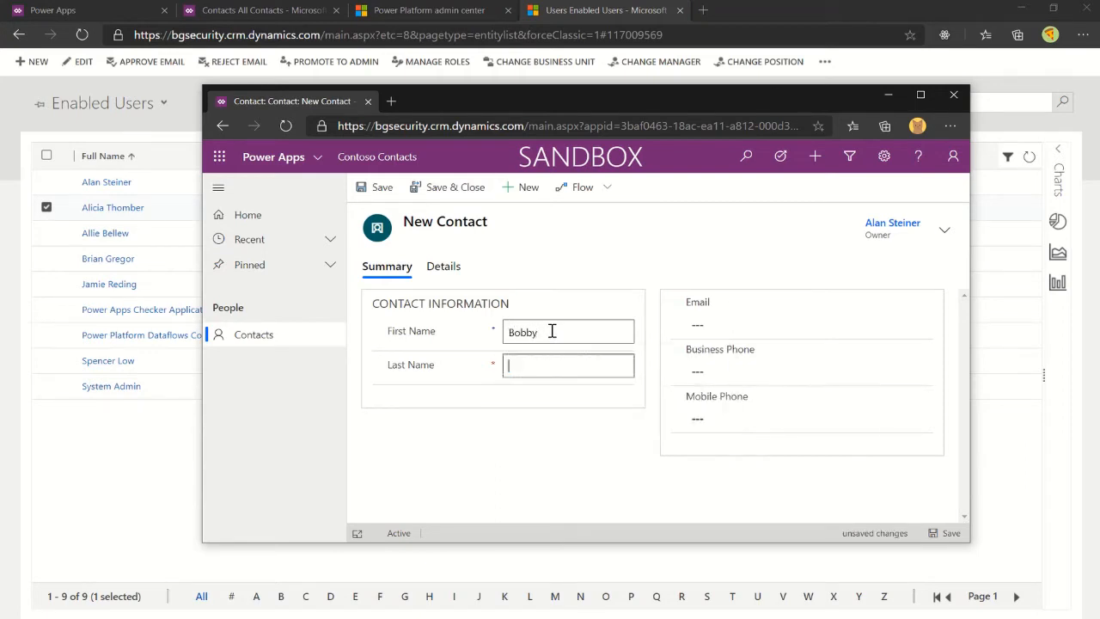
{"action": "type", "text": "Doe"}
{"action": "key", "text": "Tab"}
{"action": "type", "text": "Bob"}
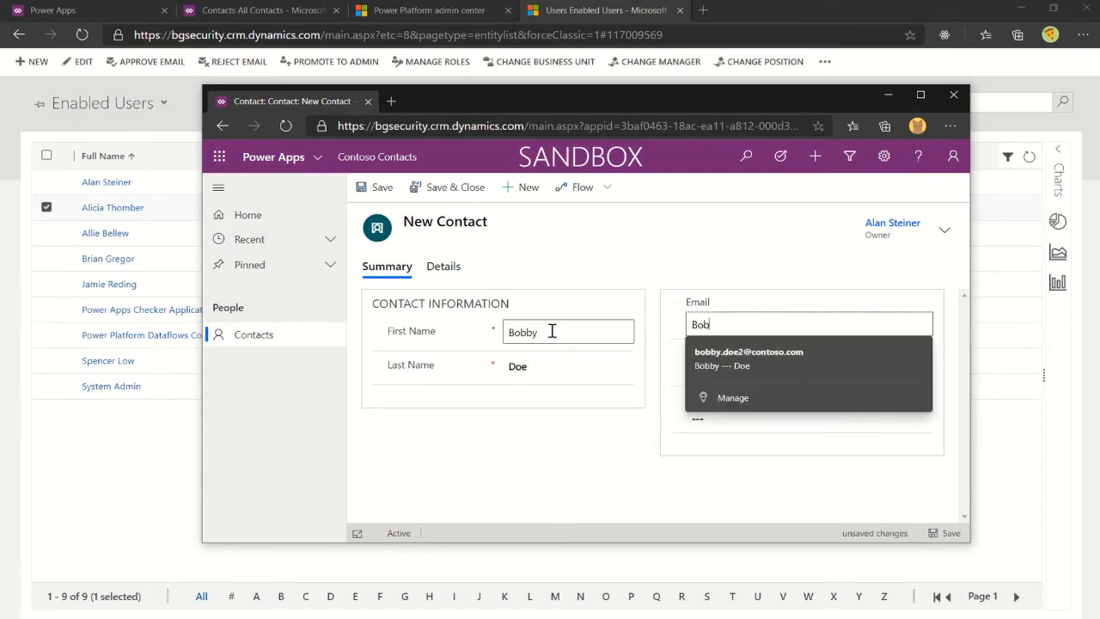
{"action": "type", "text": "by.Doe@contoso.com"}
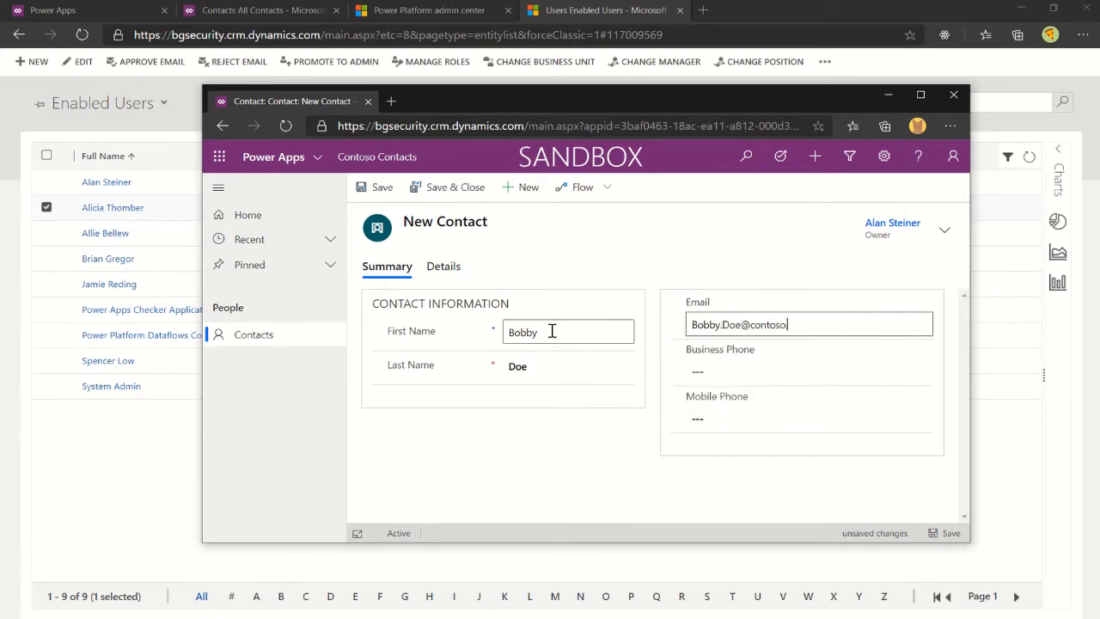
Fill in the new contact's business phone and mobile phone numbers
{"action": "key", "text": "Tab"}
{"action": "type", "text": "888 555 1212"}
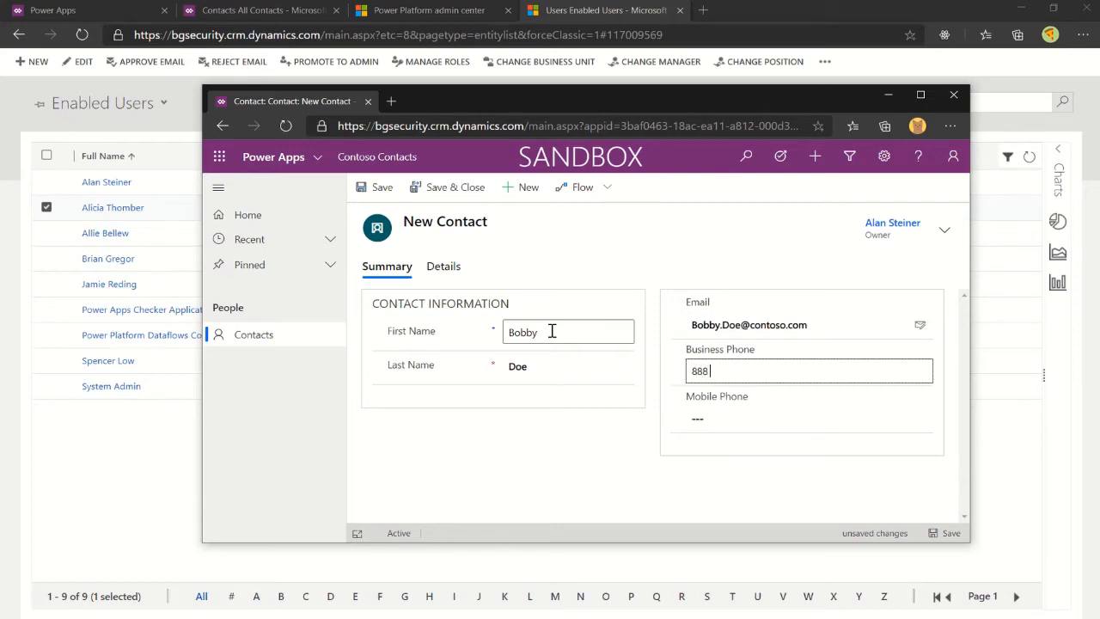
{"action": "key", "text": "Tab"}
{"action": "type", "text": "8"}
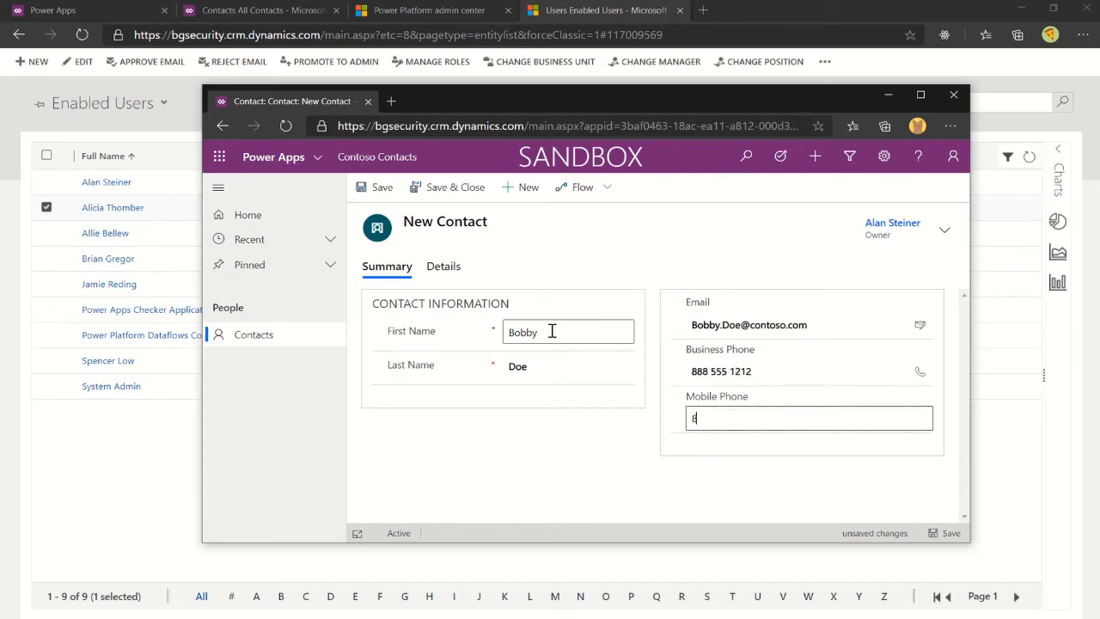
{"action": "type", "text": "88 555 1212"}
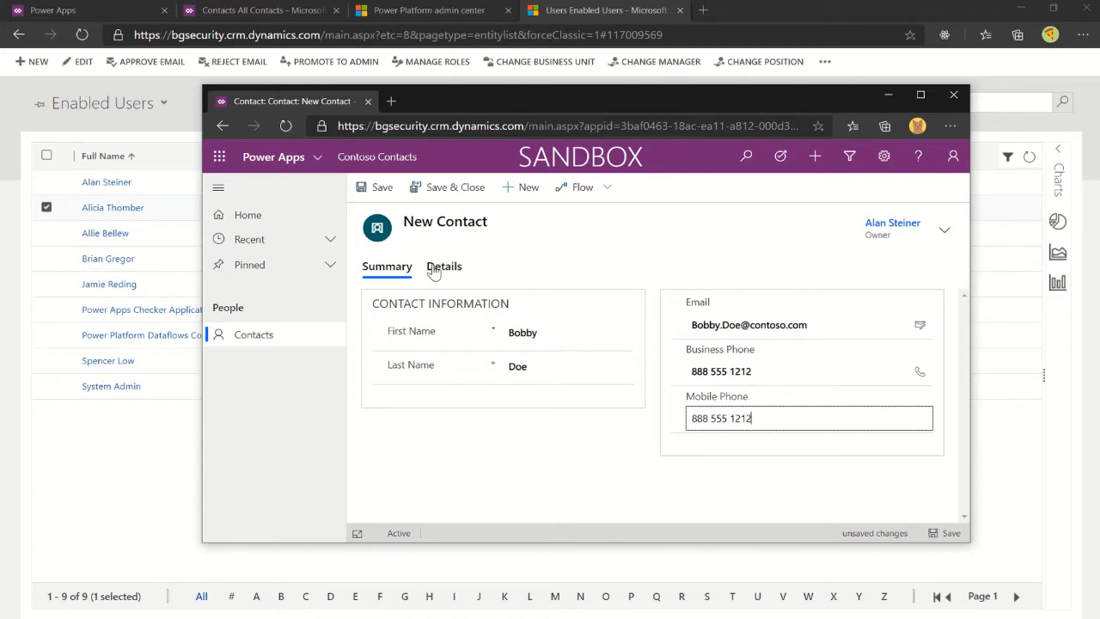
Save the new contact, ignoring the possible duplicate record
{"action": "left_click", "coordinate": [415, 184]}
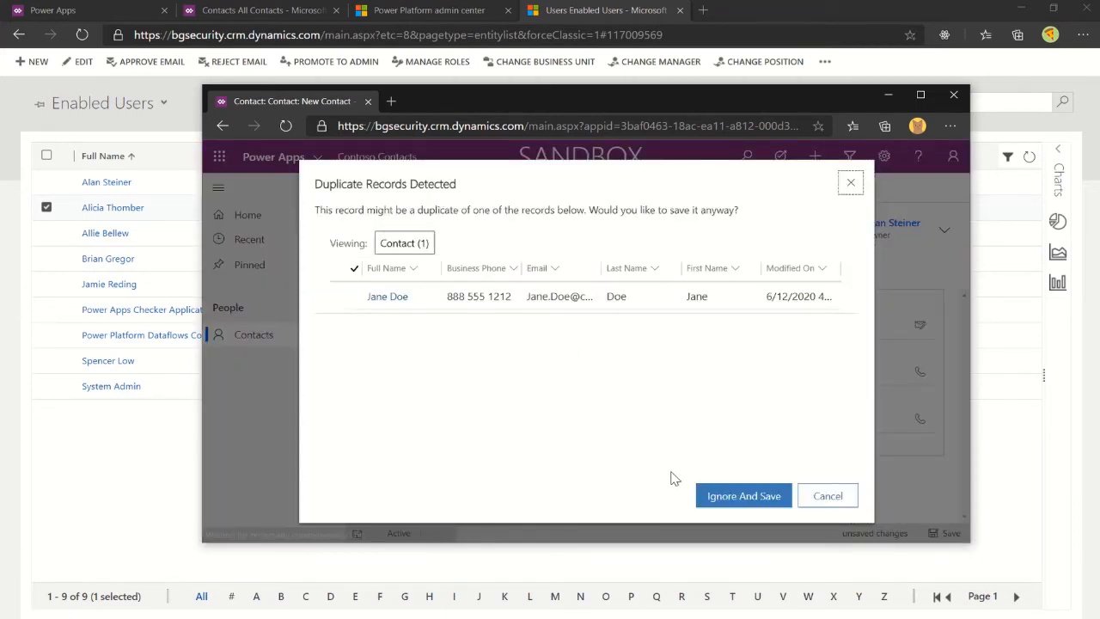
{"action": "left_click", "coordinate": [745, 498]}
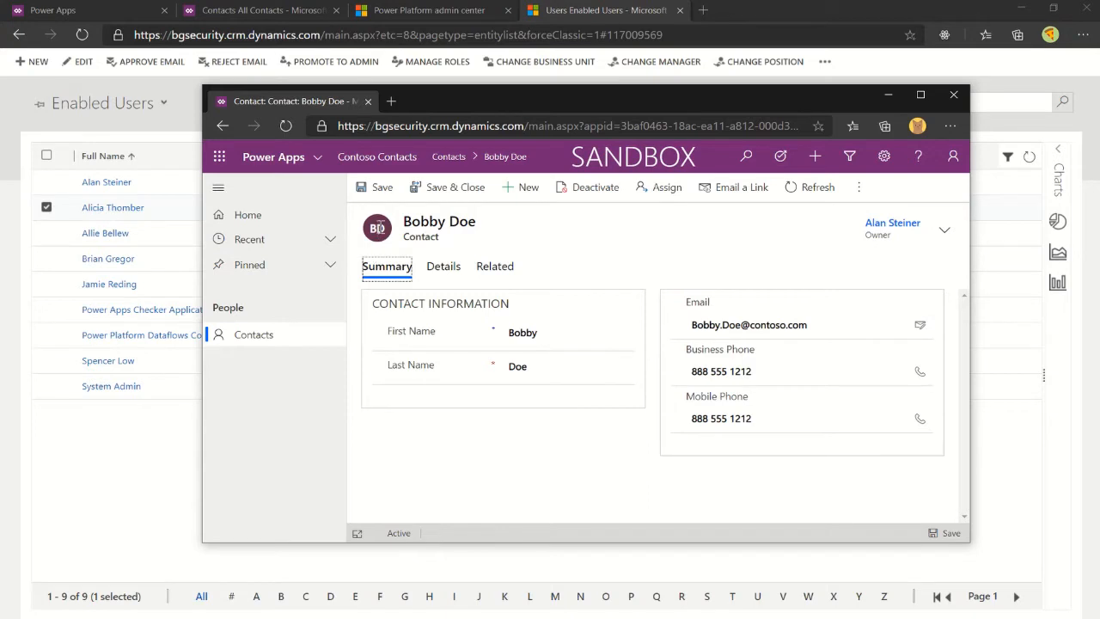
{"action": "left_click", "coordinate": [381, 195]}
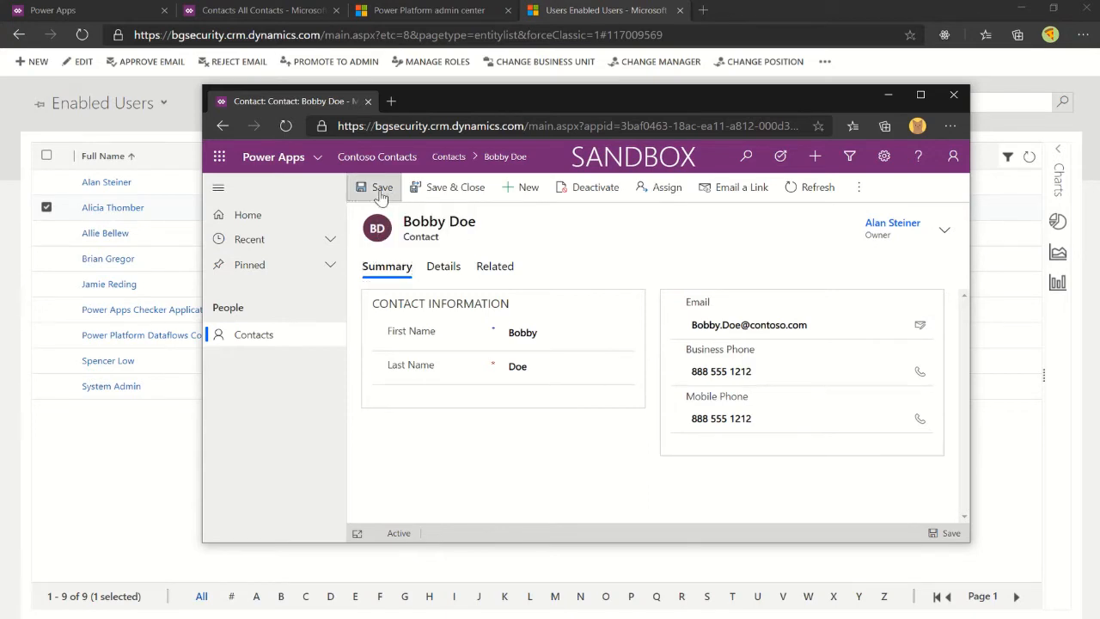
Return to the All Contacts list, select the newly created contact and check which commands are available for it
{"action": "left_click", "coordinate": [249, 344]}
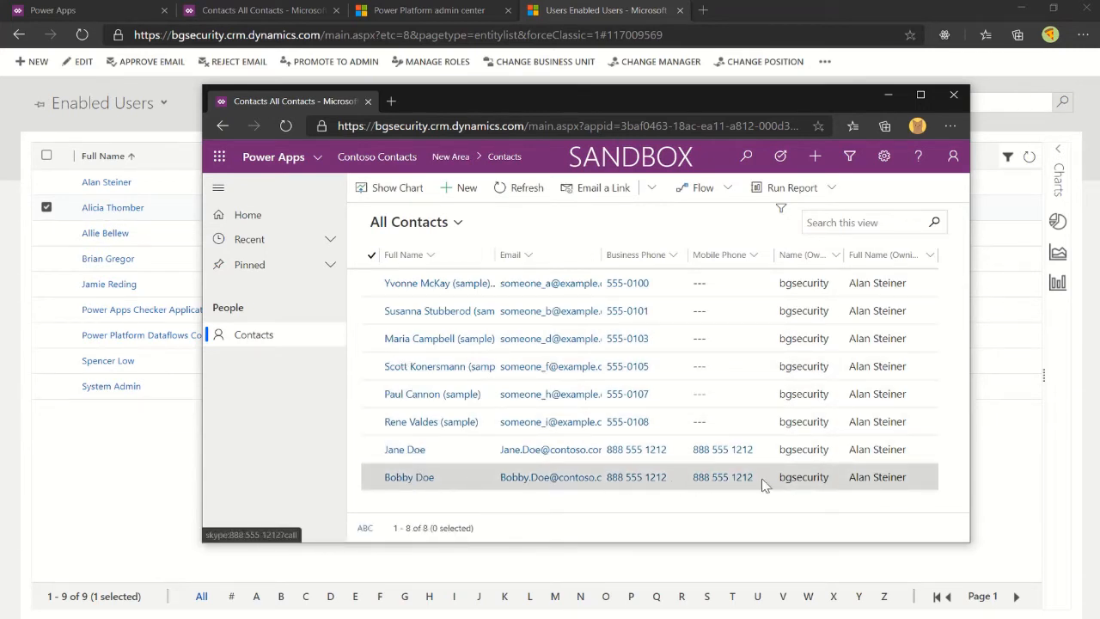
{"action": "left_click", "coordinate": [369, 482]}
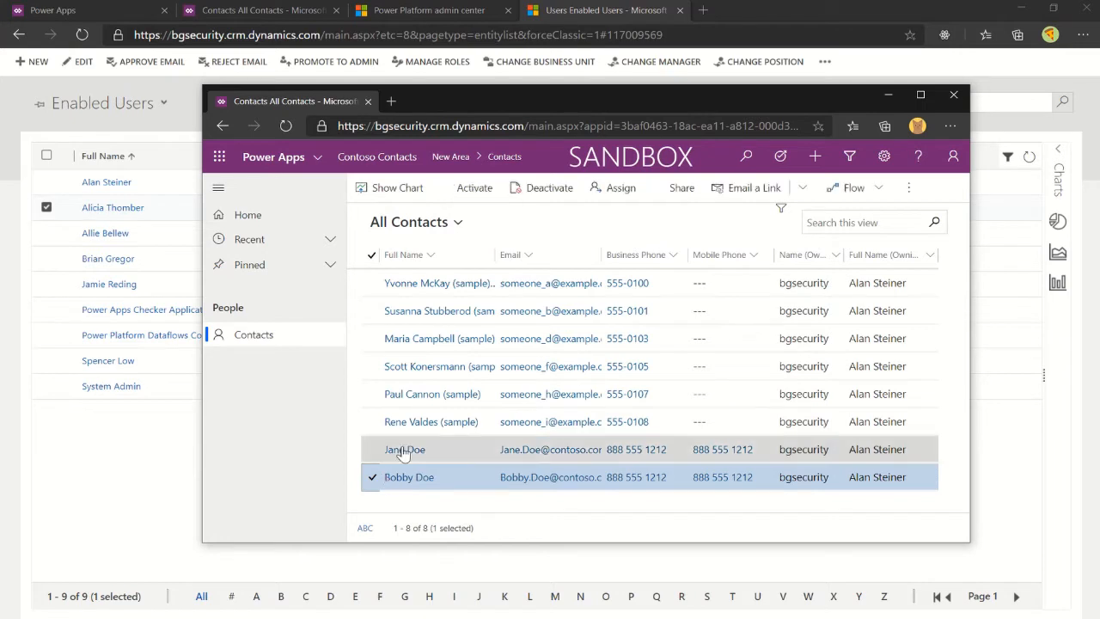
{"action": "left_click", "coordinate": [909, 189]}
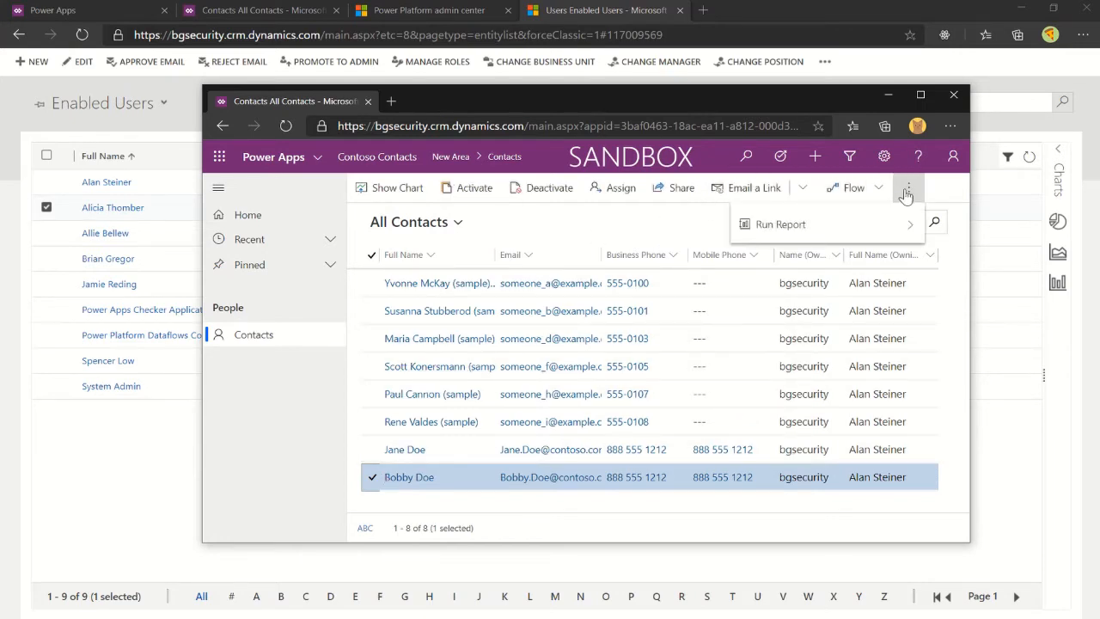
{"action": "left_click", "coordinate": [909, 187]}
{"action": "left_click", "coordinate": [804, 189]}
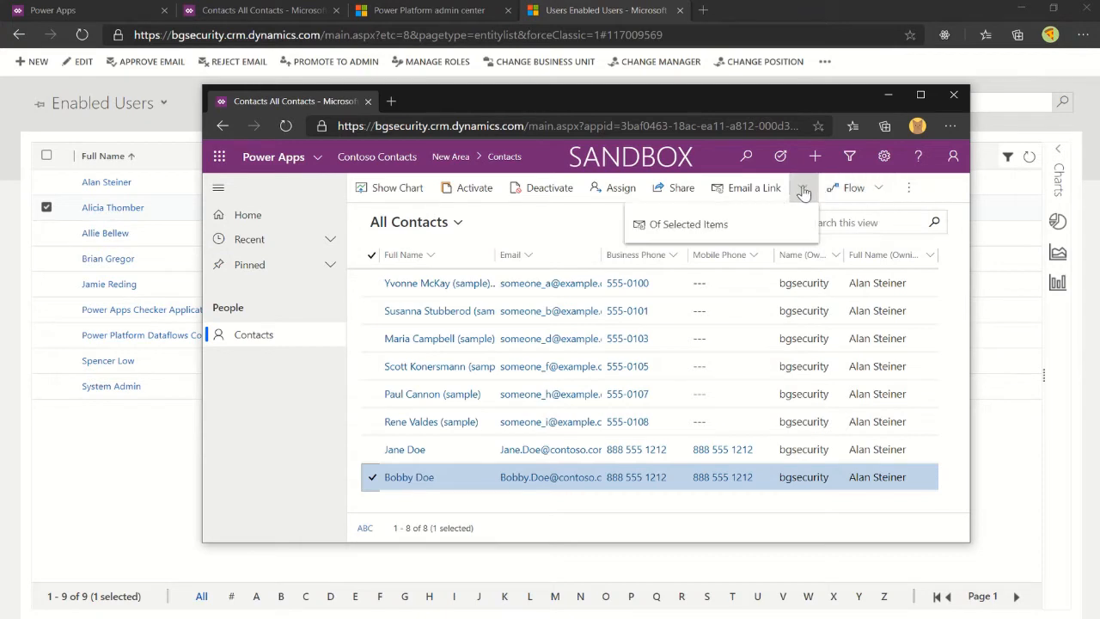
{"action": "left_click", "coordinate": [803, 189]}
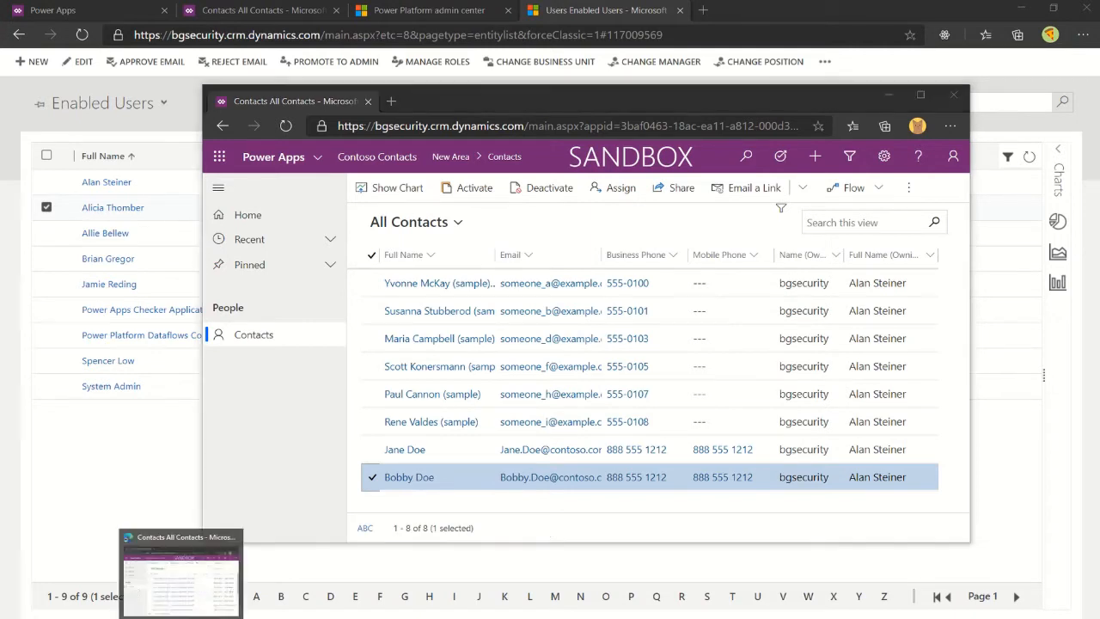
Switch to the second Contoso Contacts browser window, move it higher on the screen and check which user is signed in
{"action": "left_click", "coordinate": [205, 613]}
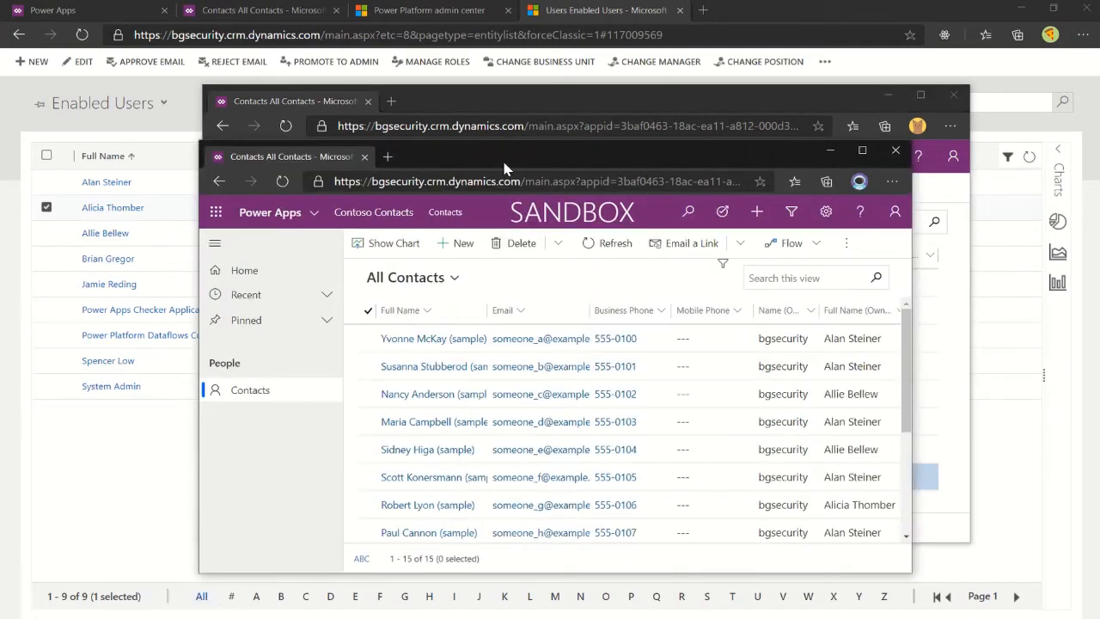
{"action": "left_click_drag", "start_coordinate": [501, 143], "coordinate": [505, 51]}
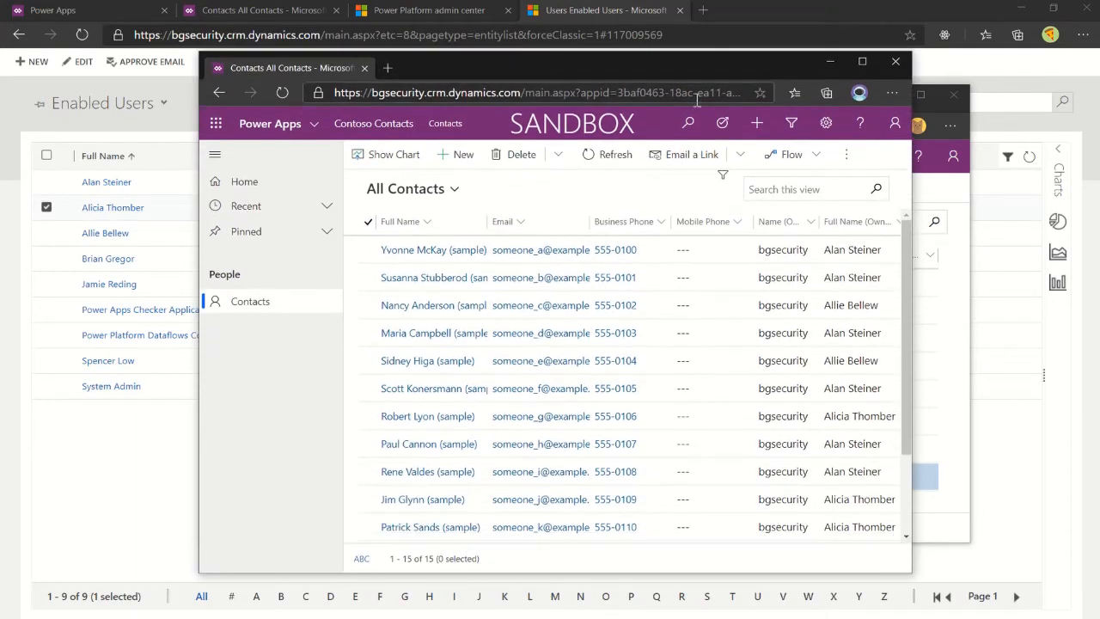
{"action": "left_click", "coordinate": [894, 126]}
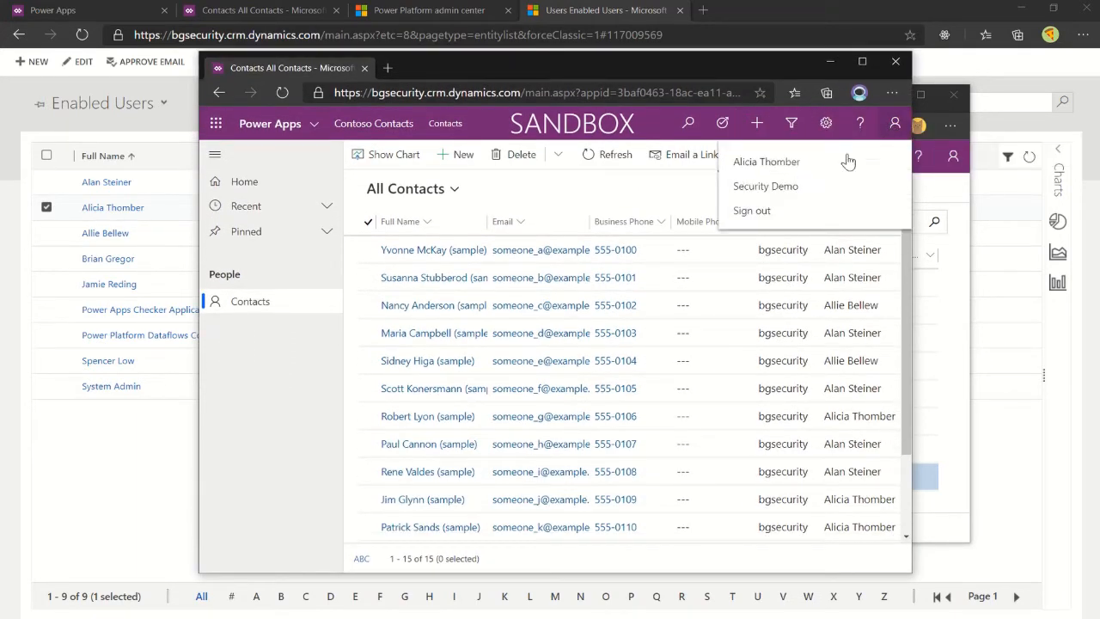
{"action": "left_click", "coordinate": [667, 184]}
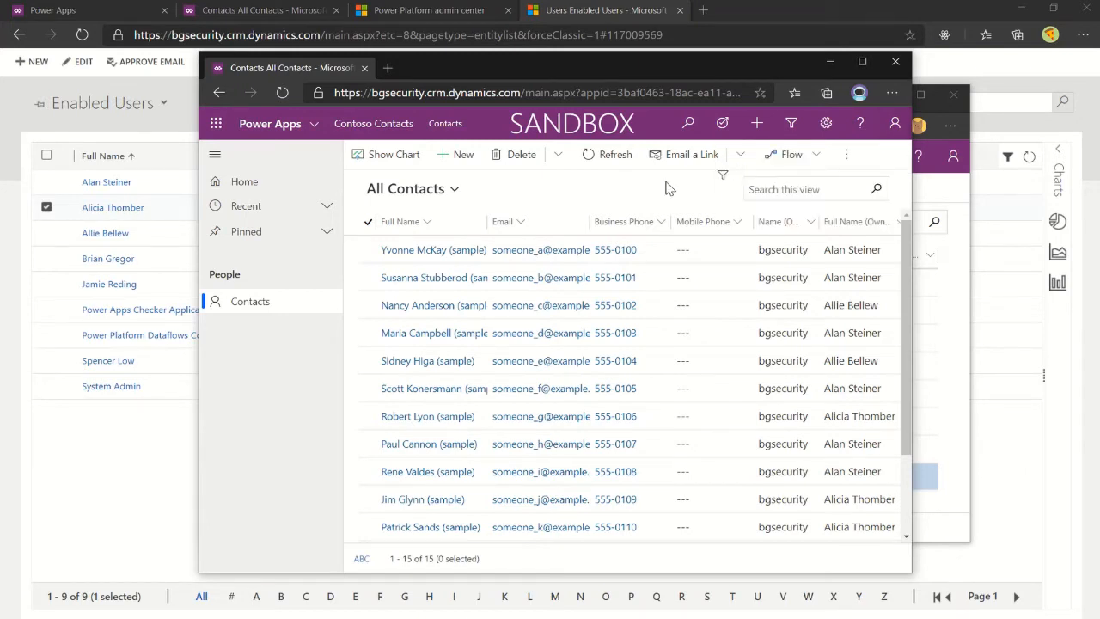
Refresh the All Contacts list and select the newly created contact to check its available commands
{"action": "scroll", "coordinate": [514, 401], "scroll_direction": "down", "scroll_amount": 3}
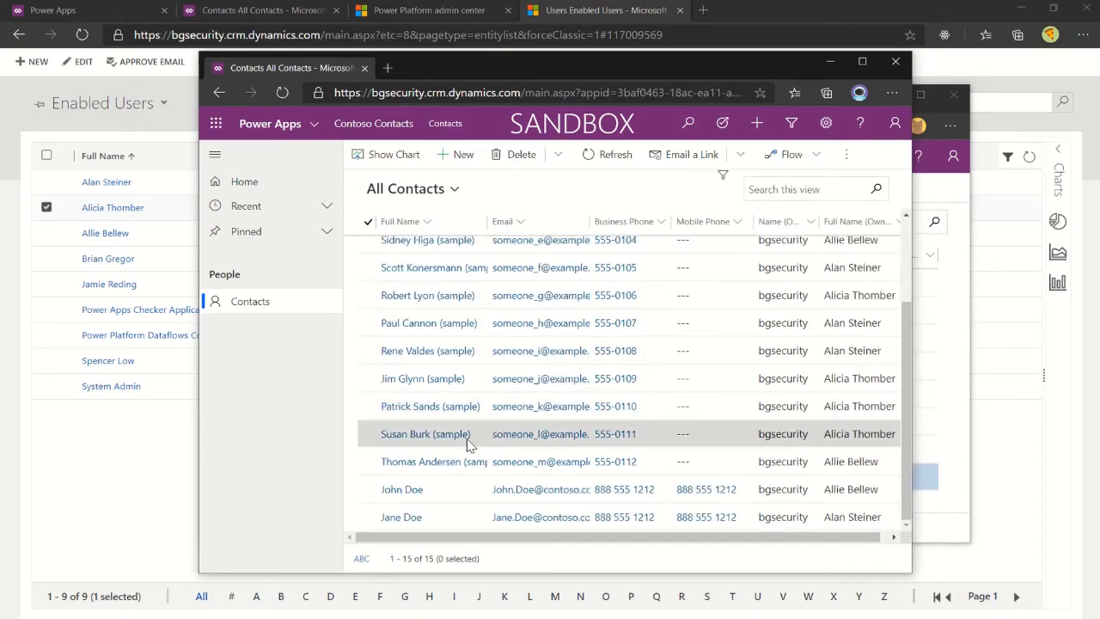
{"action": "left_click", "coordinate": [606, 163]}
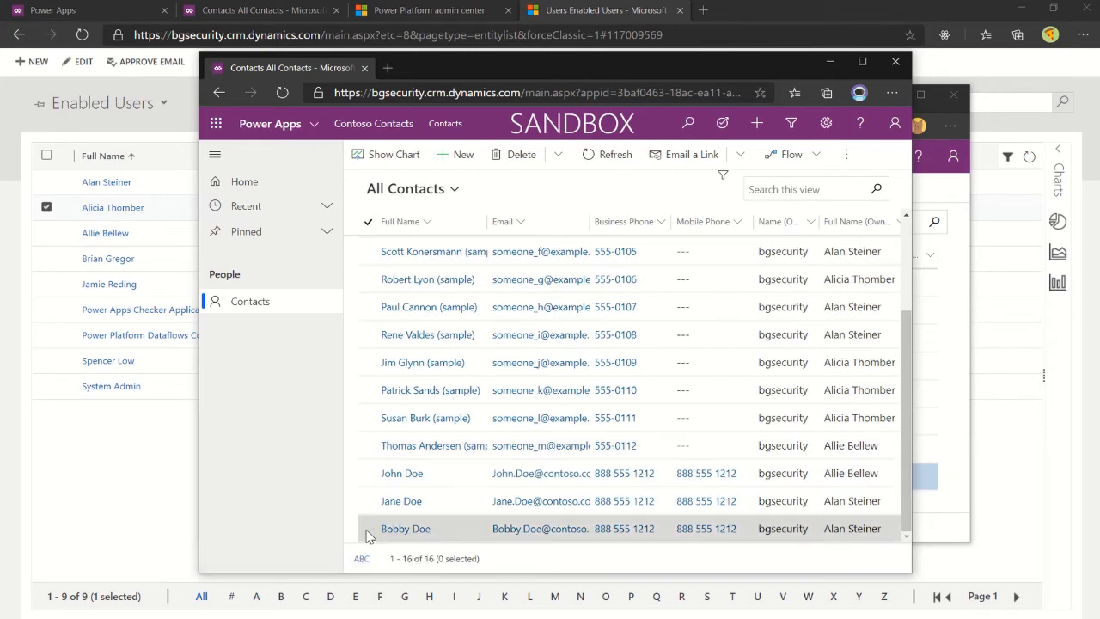
{"action": "left_click", "coordinate": [364, 531]}
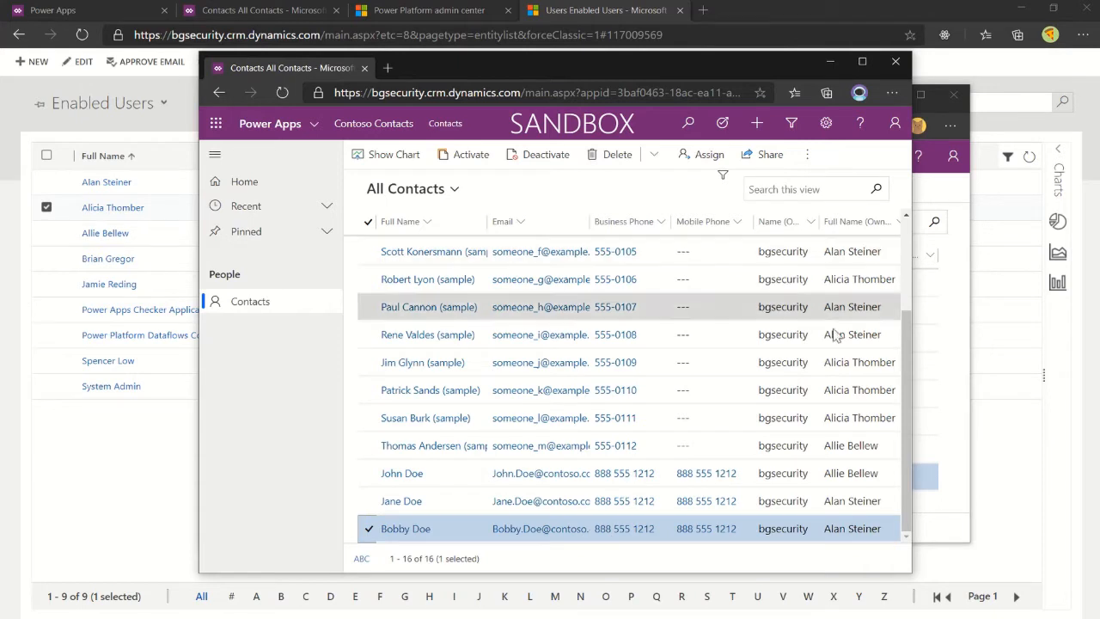
Return to the first Contoso Contacts window and select only the contact directly above the newly created one
{"action": "left_click", "coordinate": [956, 432]}
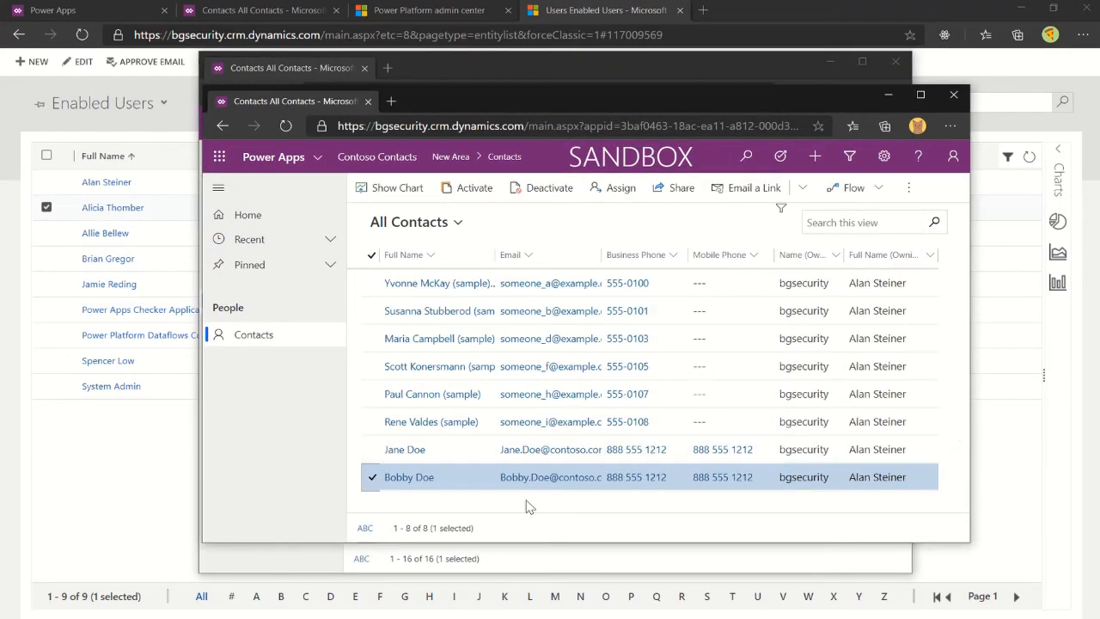
{"action": "left_click", "coordinate": [372, 449]}
{"action": "left_click", "coordinate": [373, 478]}
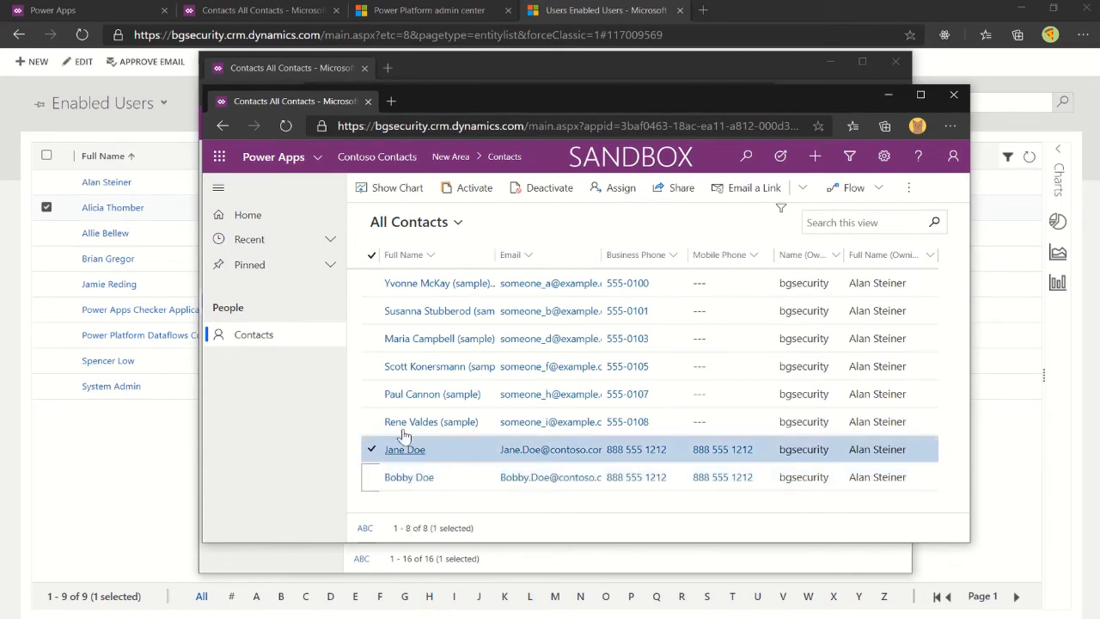
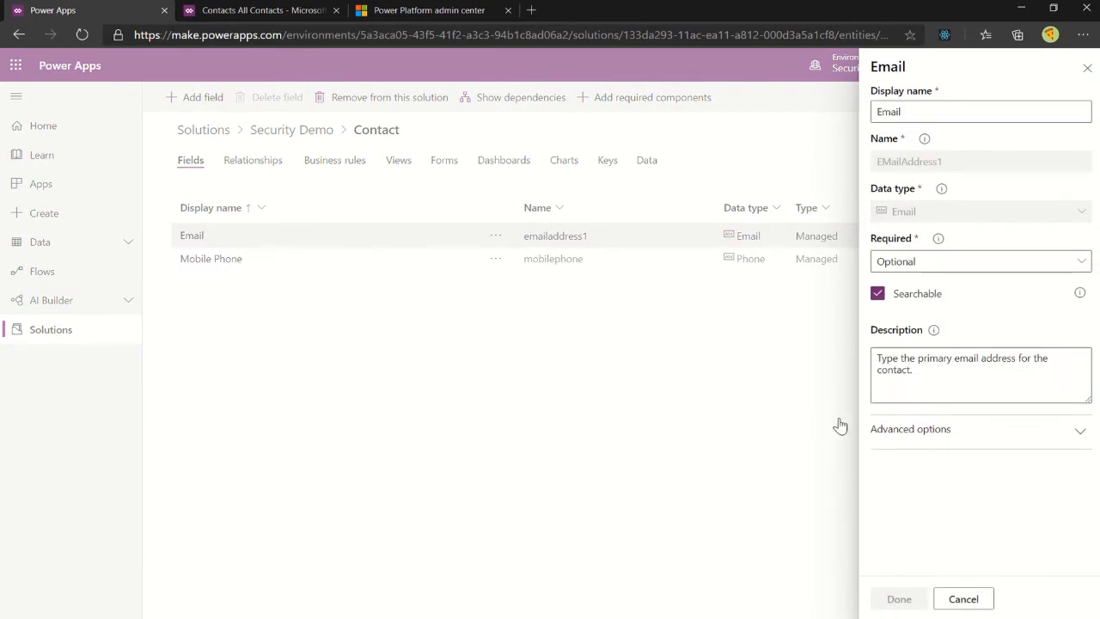
Check the field security setting in the advanced options of the Email and Mobile Phone fields, leaving both unchanged
{"action": "left_click", "coordinate": [889, 437]}
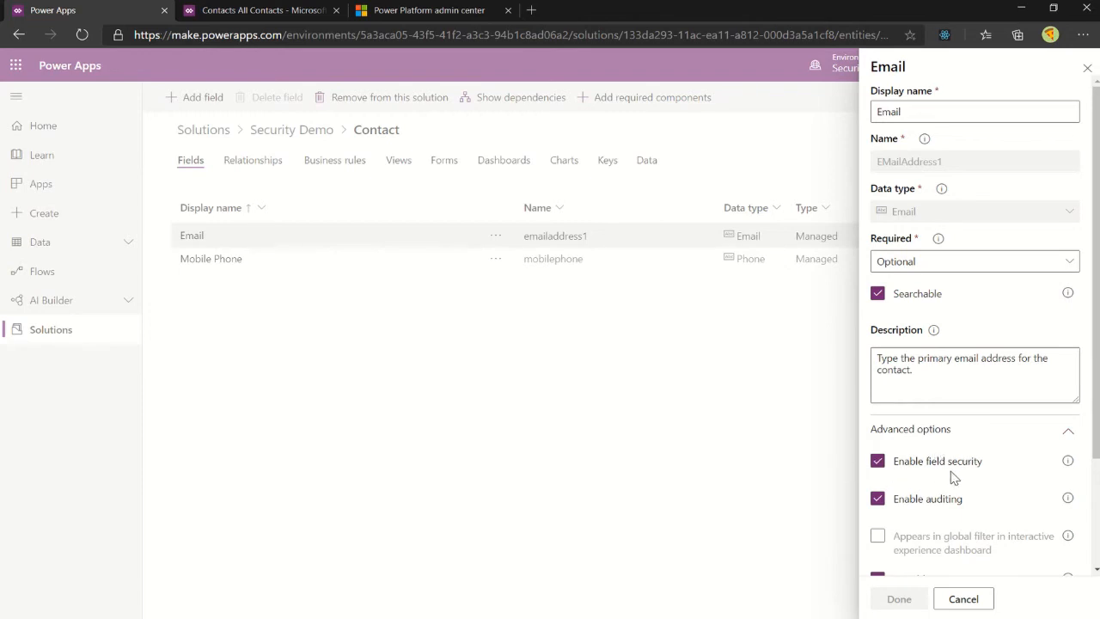
{"action": "left_click", "coordinate": [958, 599]}
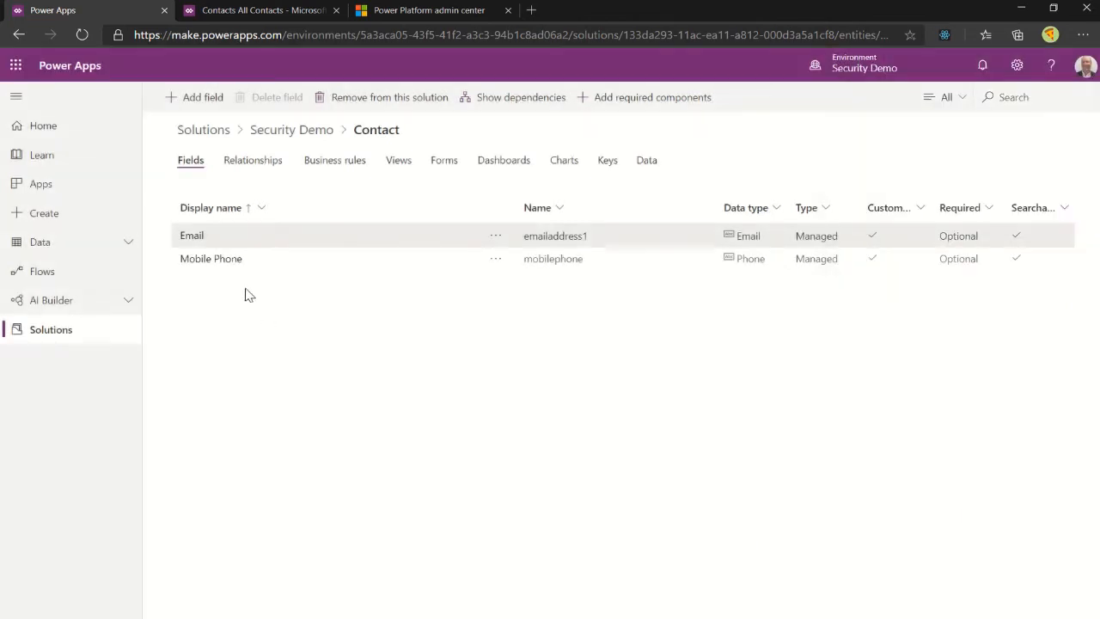
{"action": "left_click", "coordinate": [222, 260]}
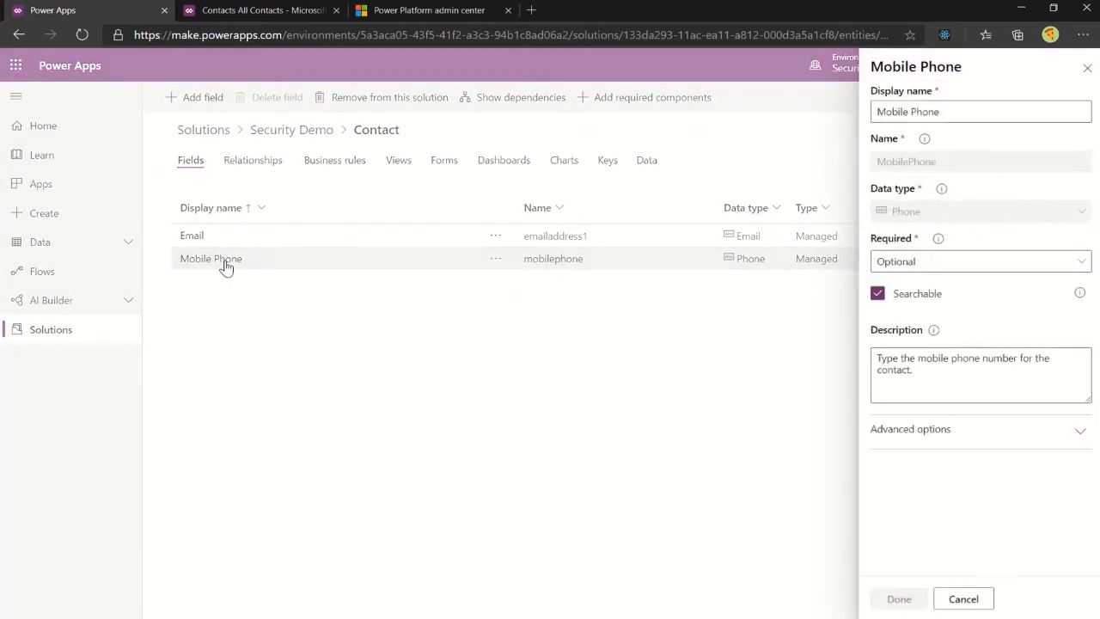
{"action": "left_click", "coordinate": [904, 430]}
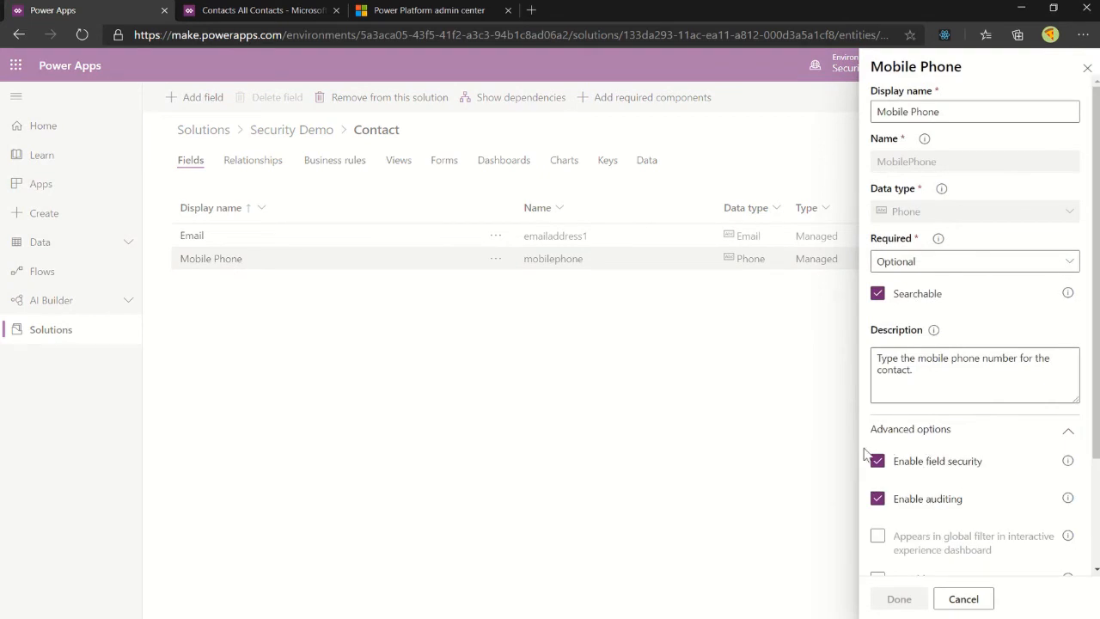
{"action": "left_click", "coordinate": [959, 600]}
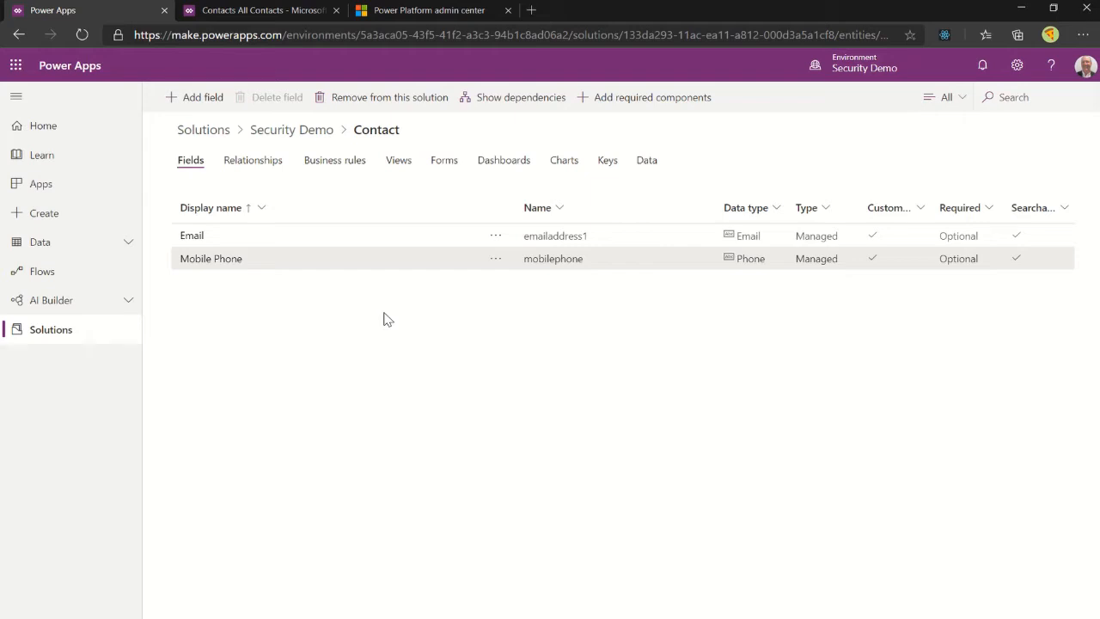
Switch to the Contoso Contacts window, inspect the secured fields in the list and on the first sample contact, then return to Power Apps
{"action": "left_click", "coordinate": [220, 618]}
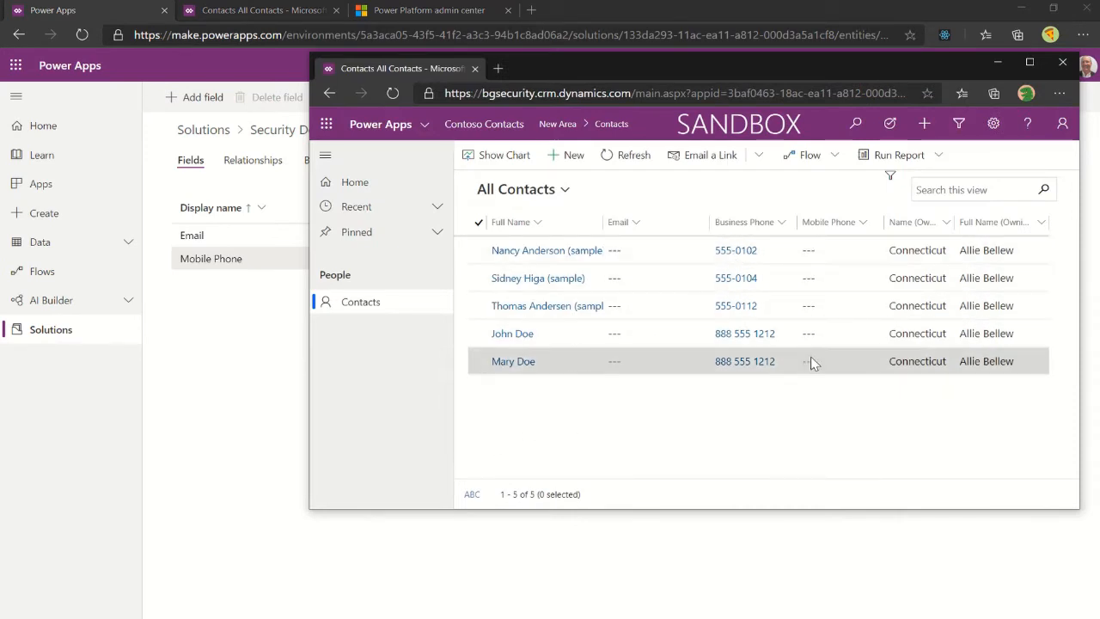
{"action": "left_click", "coordinate": [547, 250]}
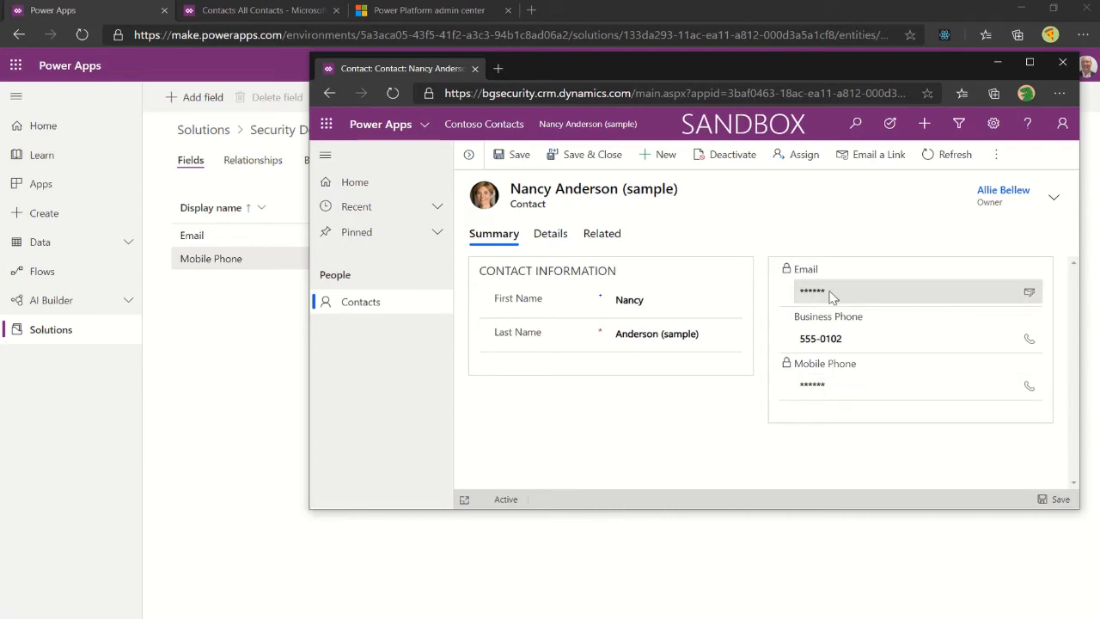
{"action": "left_click", "coordinate": [360, 303]}
{"action": "left_click", "coordinate": [297, 368]}
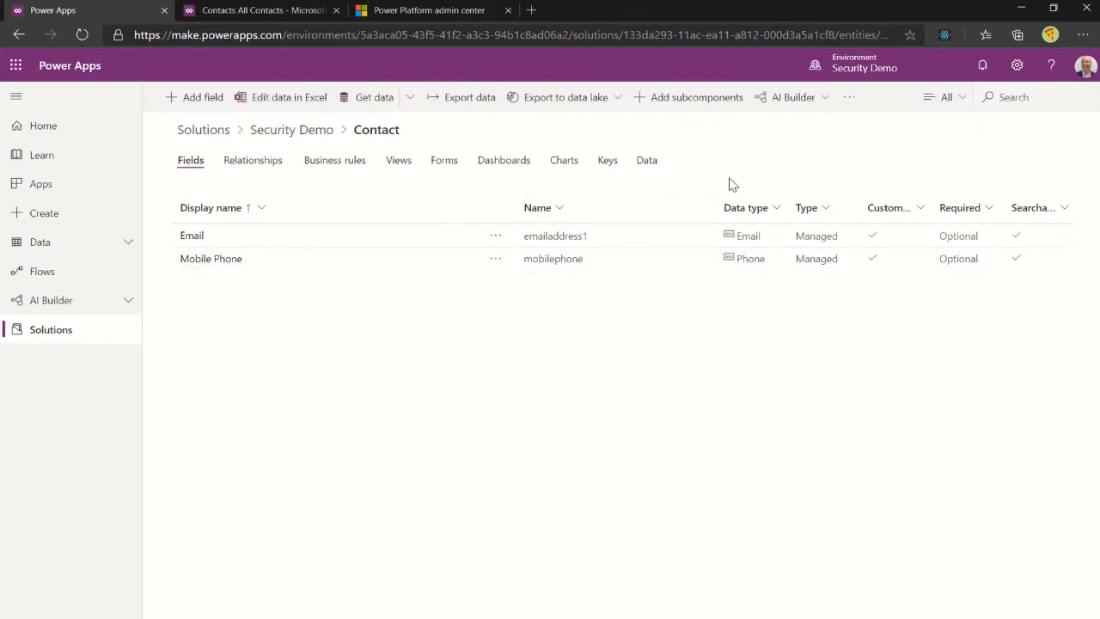
Open the Field Security Profiles in the environment's advanced security settings and select the admin access profile for email and mobile phone
{"action": "left_click", "coordinate": [1017, 67]}
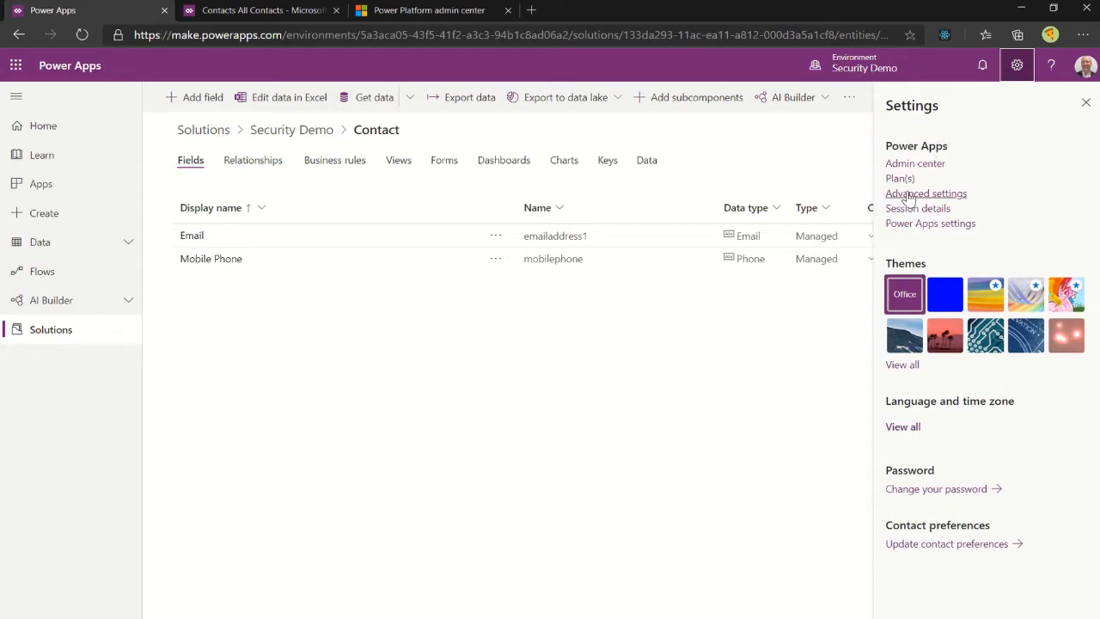
{"action": "left_click", "coordinate": [909, 195]}
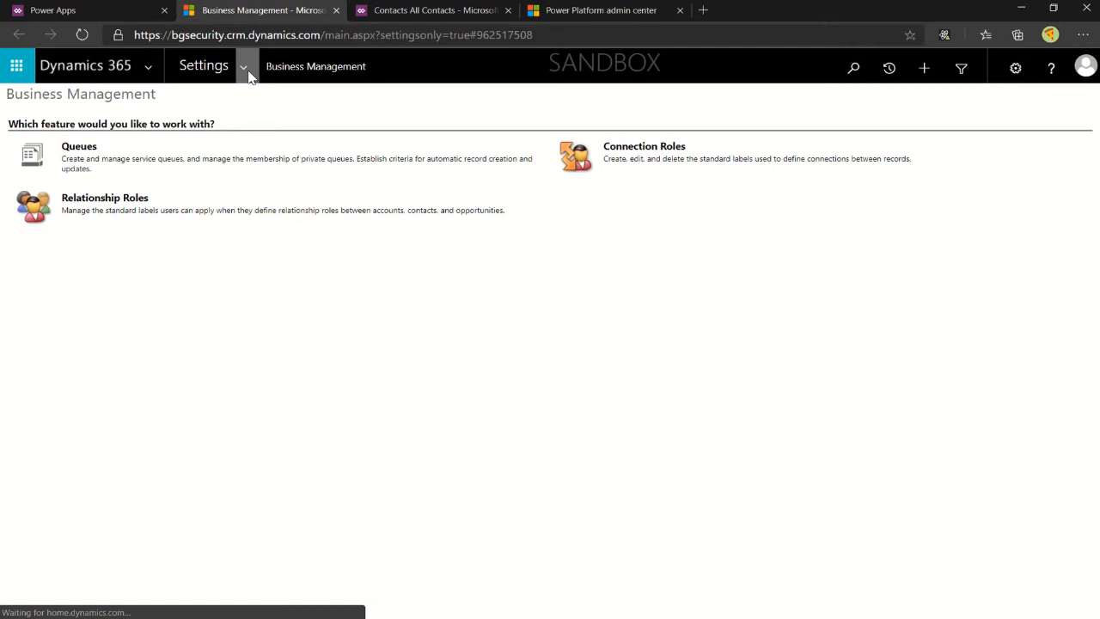
{"action": "left_click", "coordinate": [245, 69]}
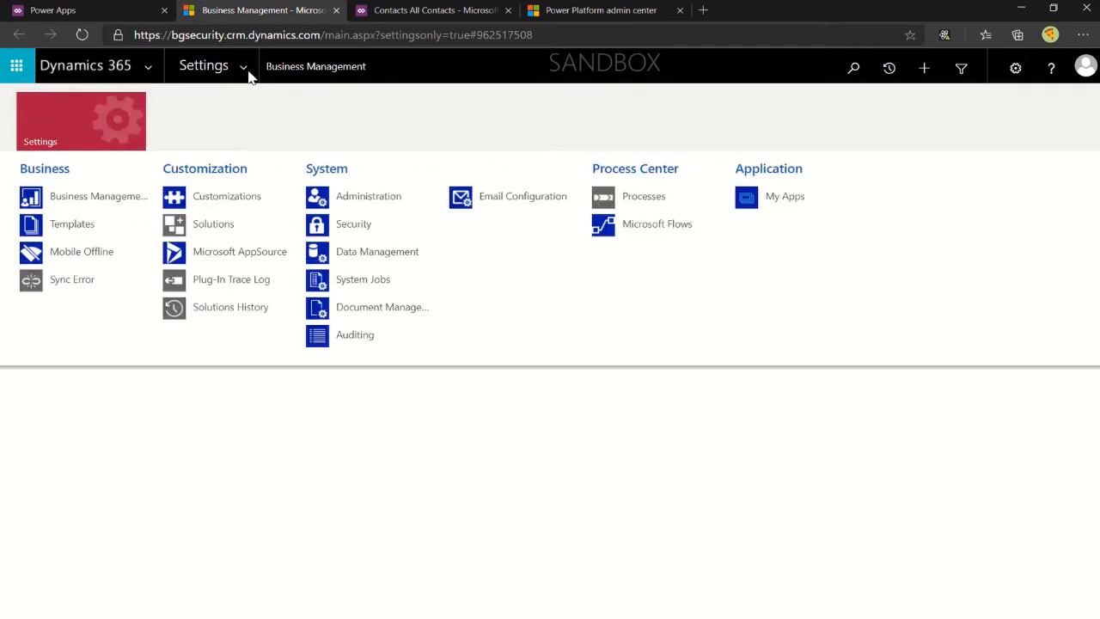
{"action": "left_click", "coordinate": [350, 227]}
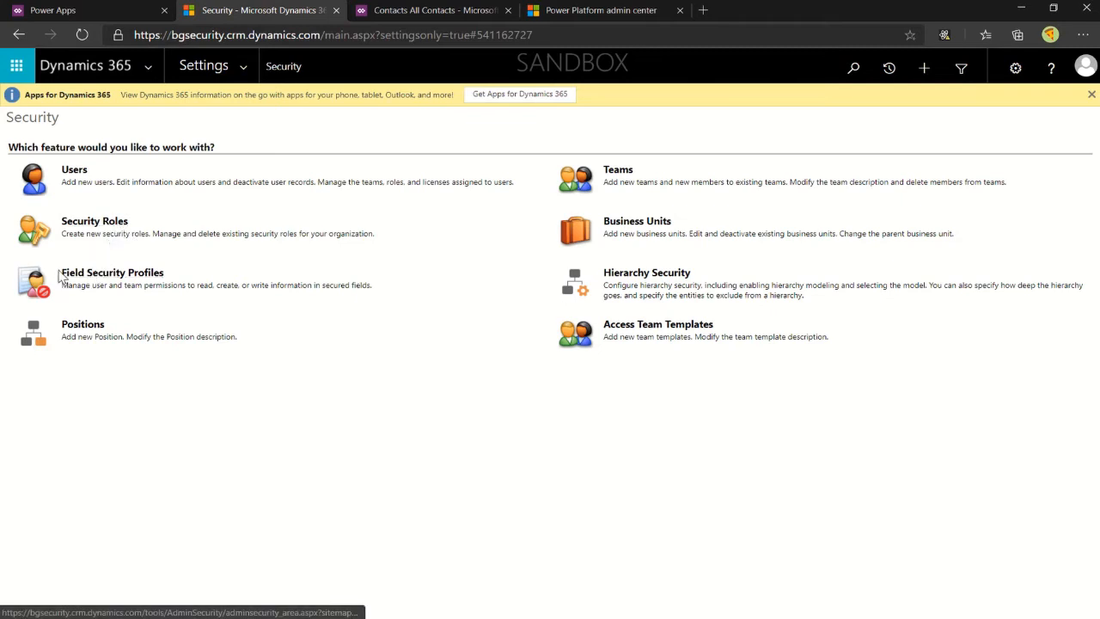
{"action": "left_click", "coordinate": [112, 273]}
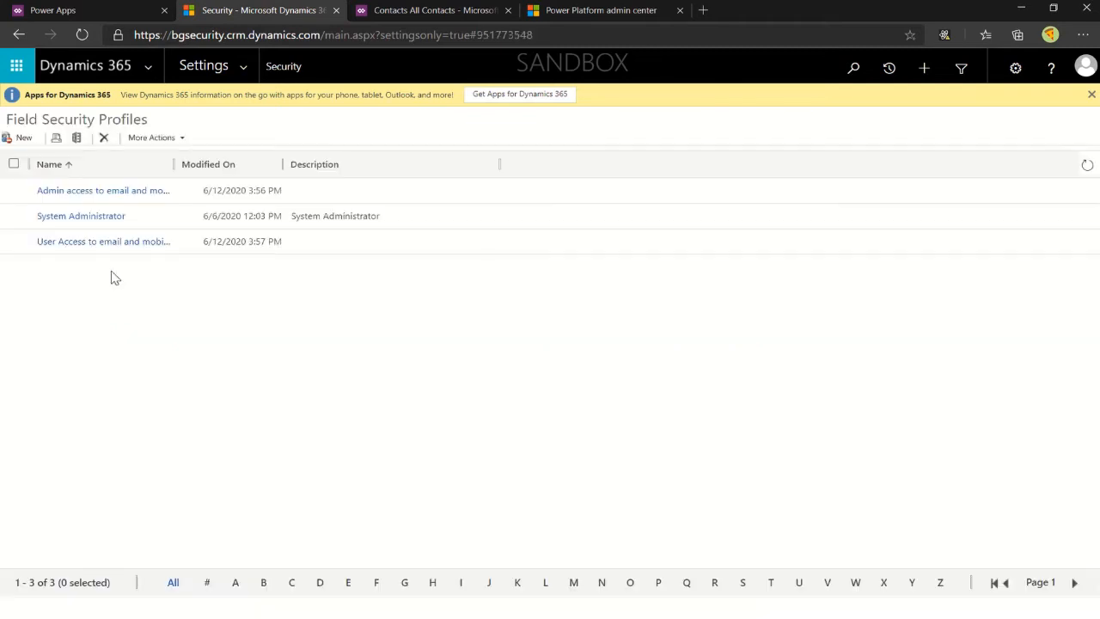
{"action": "left_click", "coordinate": [14, 190]}
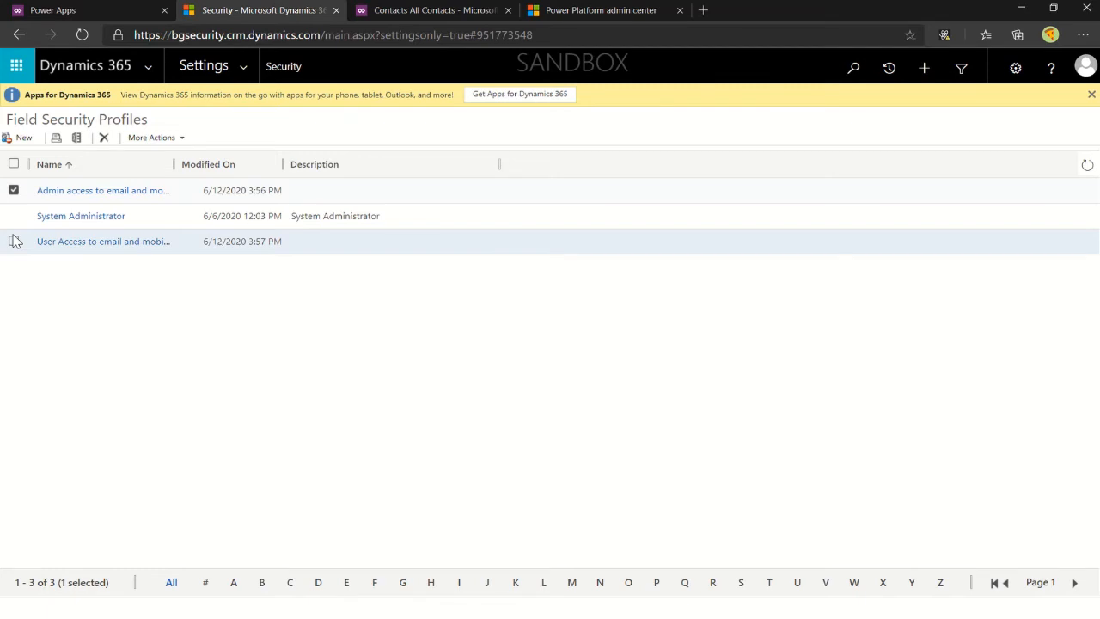
Review the assigned users and field permissions of the admin access profile for email and mobile phone, and close it
{"action": "left_click", "coordinate": [14, 241]}
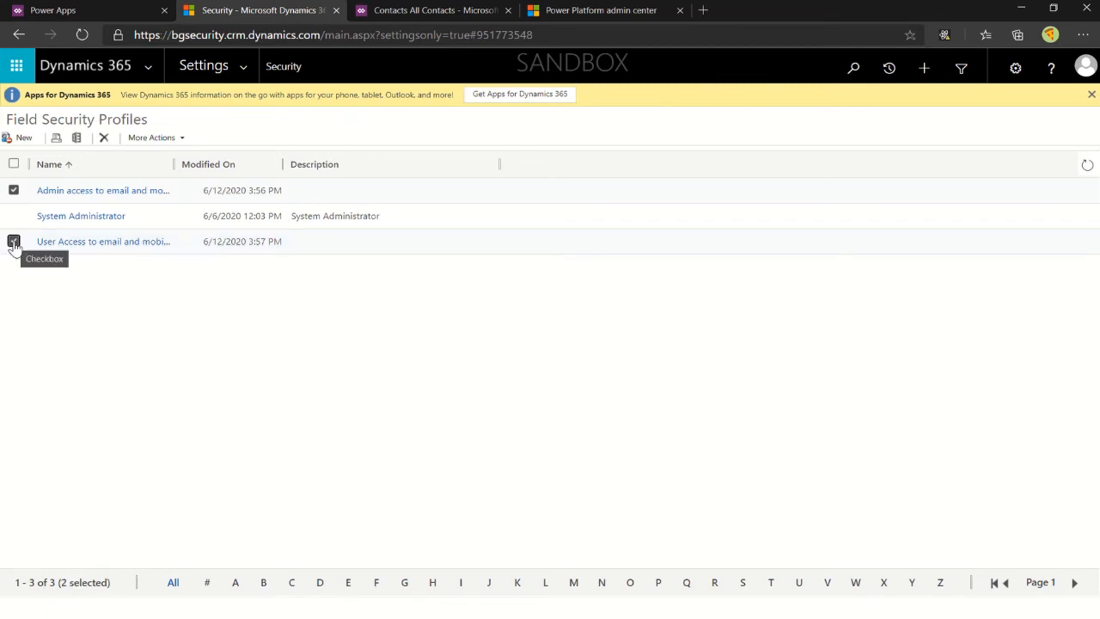
{"action": "left_click", "coordinate": [14, 242]}
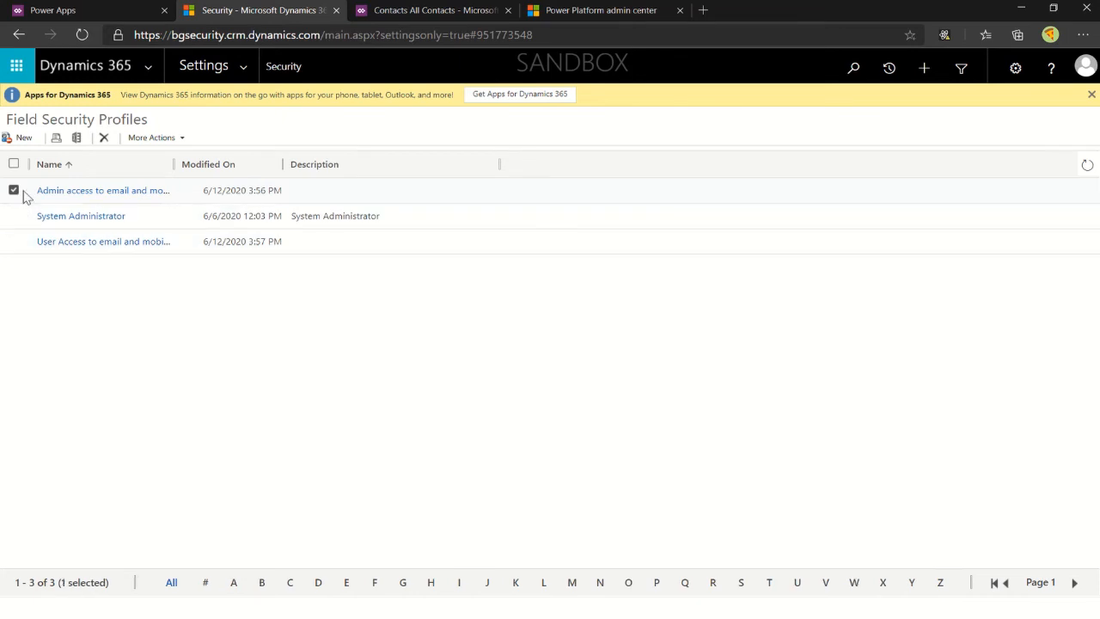
{"action": "left_click", "coordinate": [81, 192]}
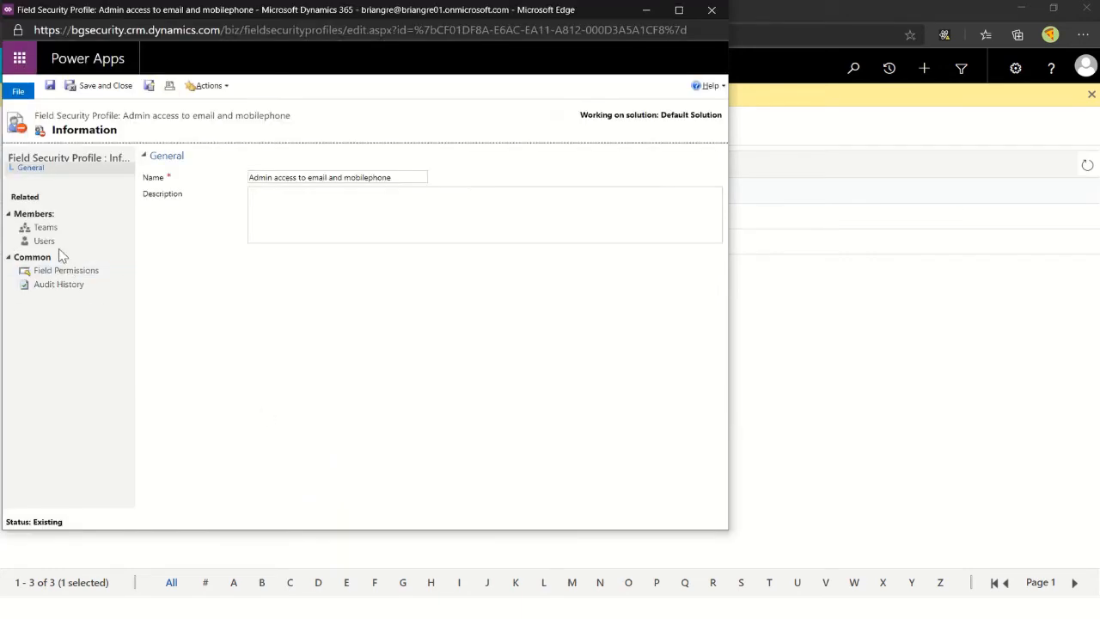
{"action": "left_click", "coordinate": [44, 244]}
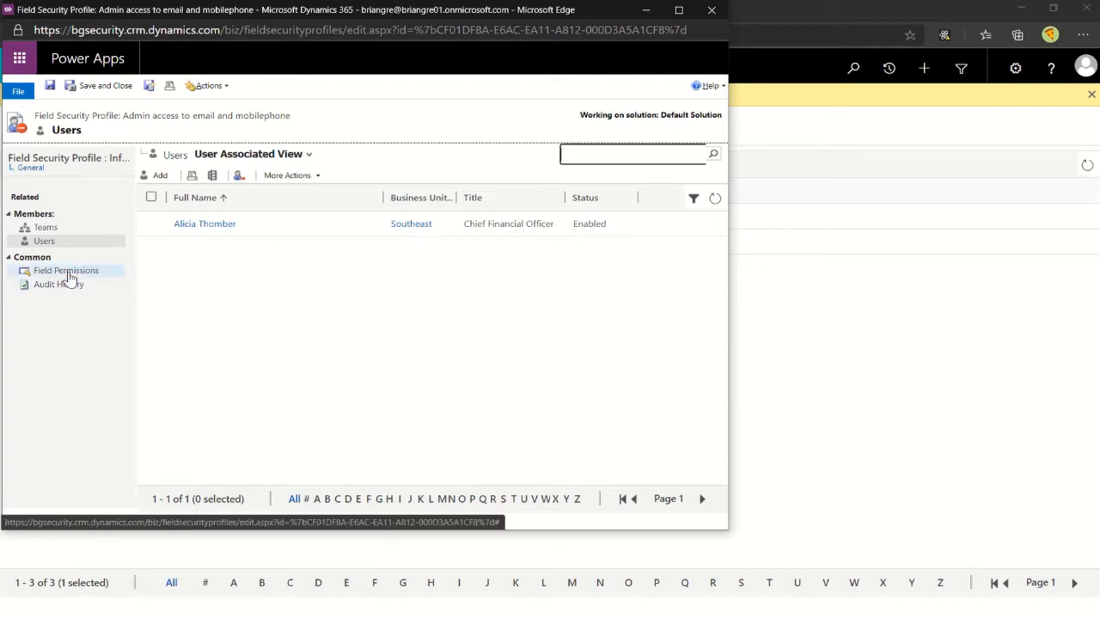
{"action": "left_click", "coordinate": [68, 273]}
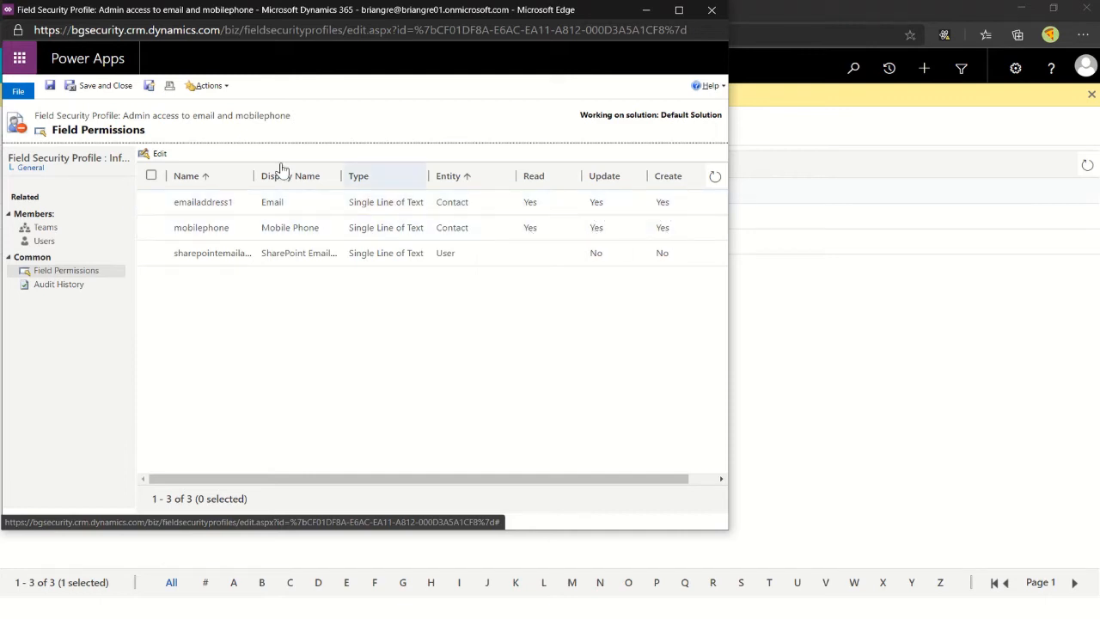
{"action": "left_click", "coordinate": [18, 91]}
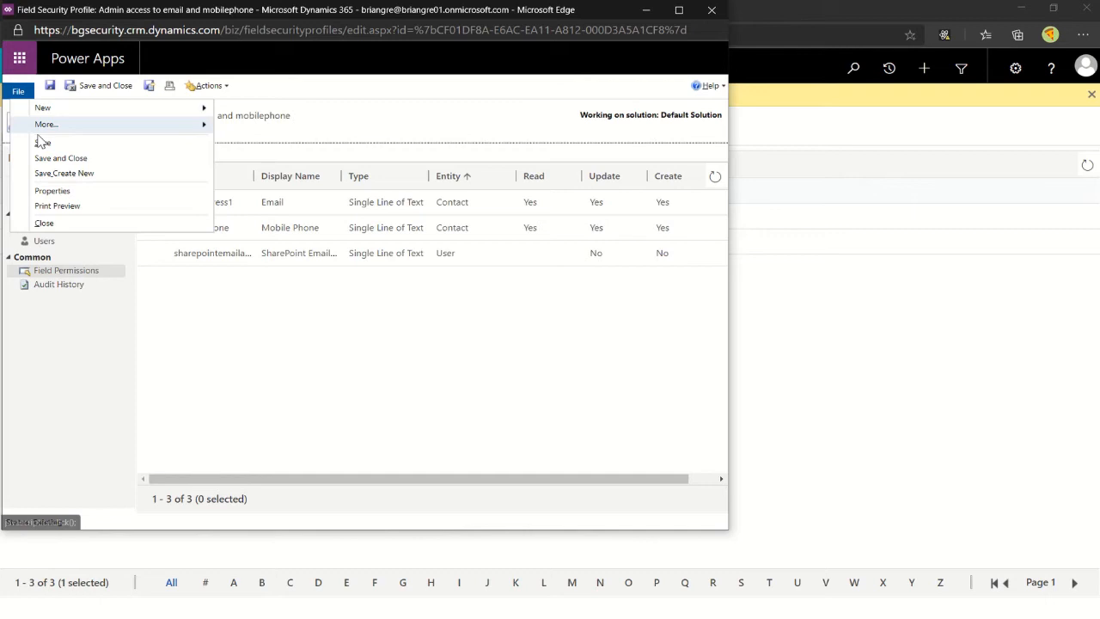
{"action": "left_click", "coordinate": [44, 223]}
Review the assigned users and field permissions of the user access profile for email and mobile phone, and close it
{"action": "left_click", "coordinate": [67, 245]}
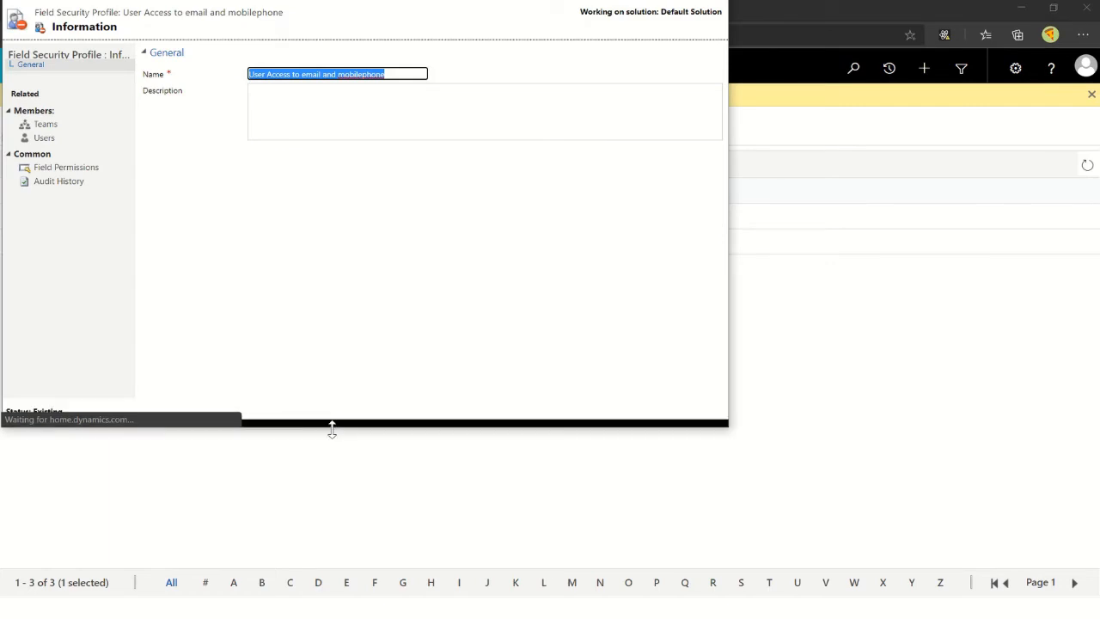
{"action": "left_click", "coordinate": [44, 241]}
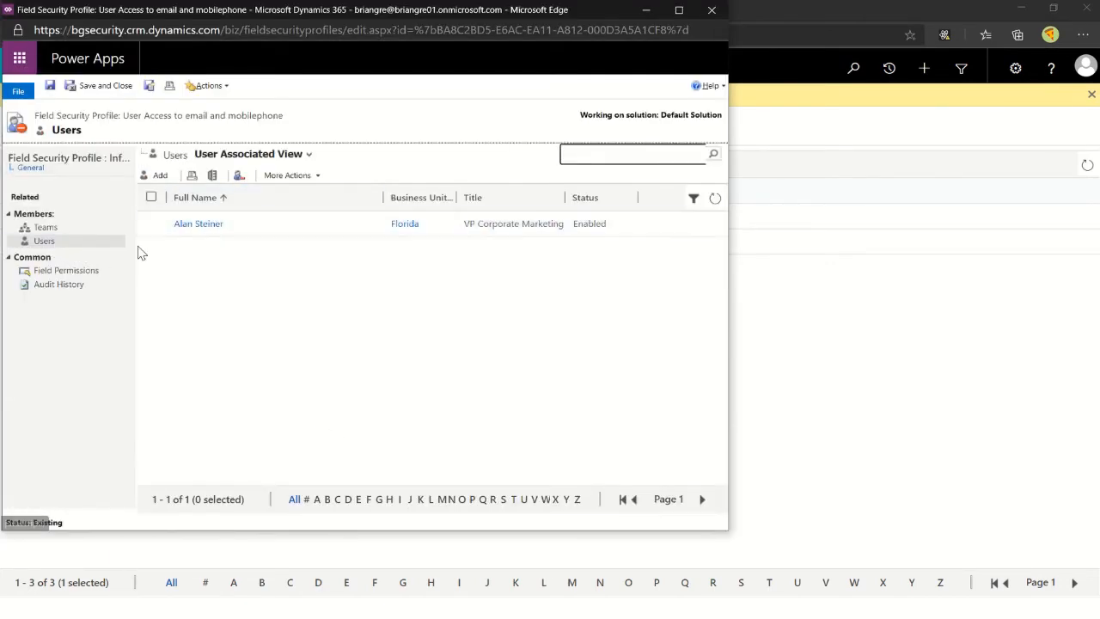
{"action": "left_click", "coordinate": [91, 274]}
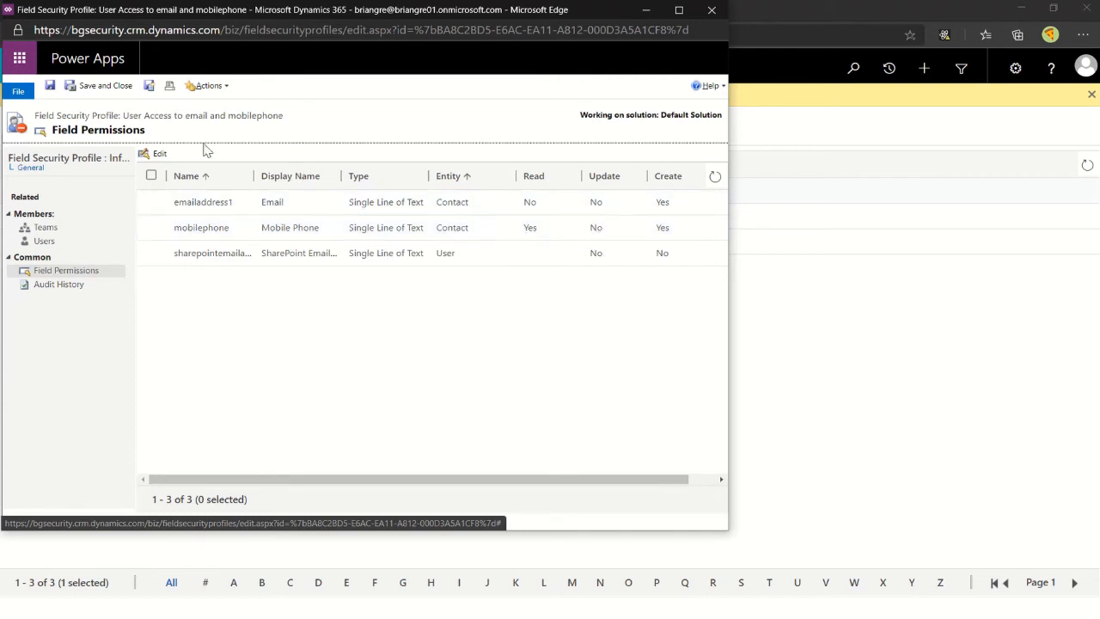
{"action": "left_click", "coordinate": [17, 91]}
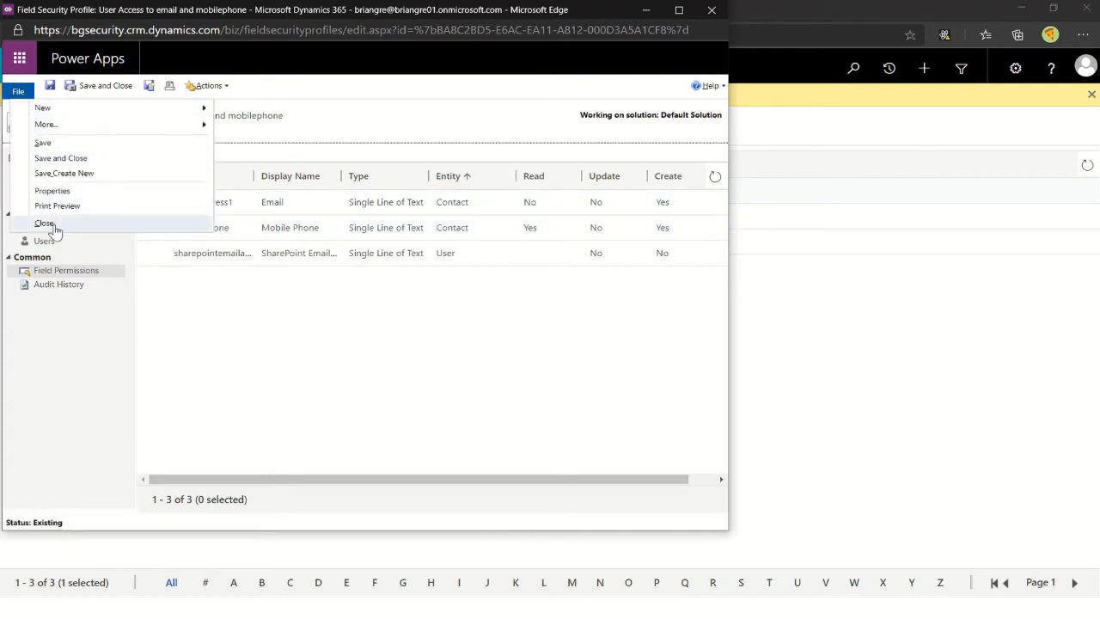
{"action": "left_click", "coordinate": [52, 226]}
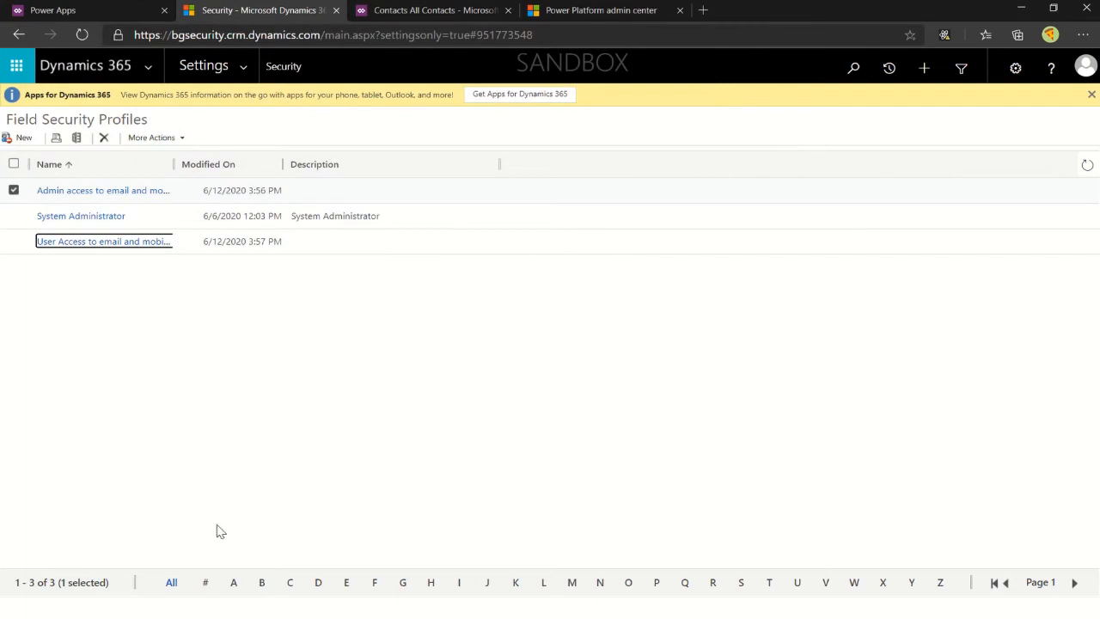
Switch to the Florida user's Contoso Contacts window and check the secured fields on the second-to-last contact, returning to the list
{"action": "left_click", "coordinate": [256, 608]}
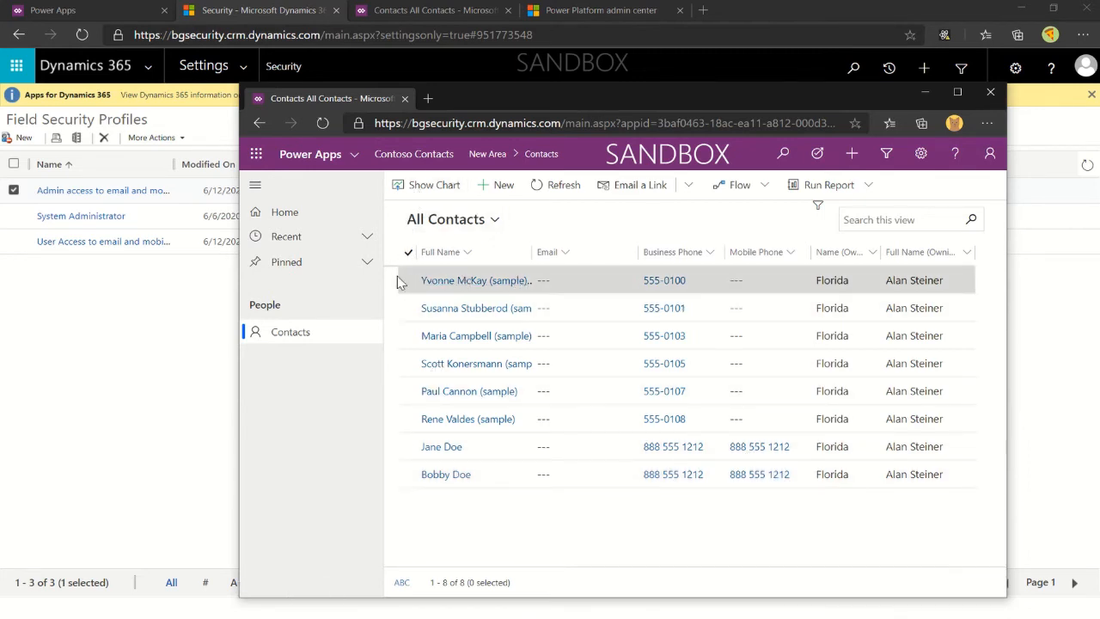
{"action": "left_click", "coordinate": [437, 447]}
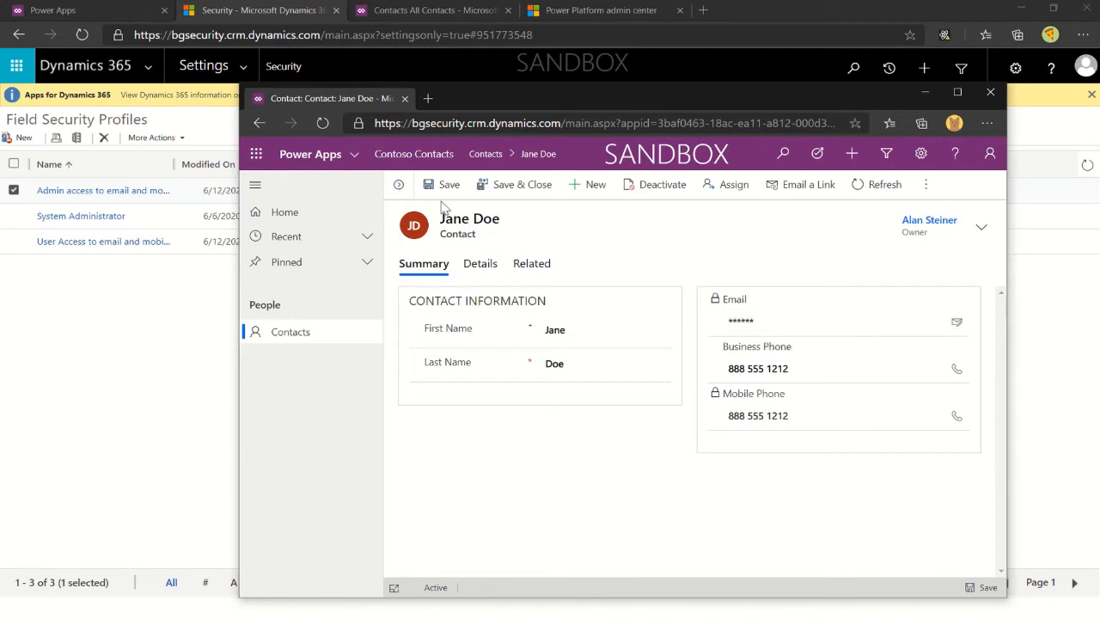
{"action": "left_click", "coordinate": [286, 332]}
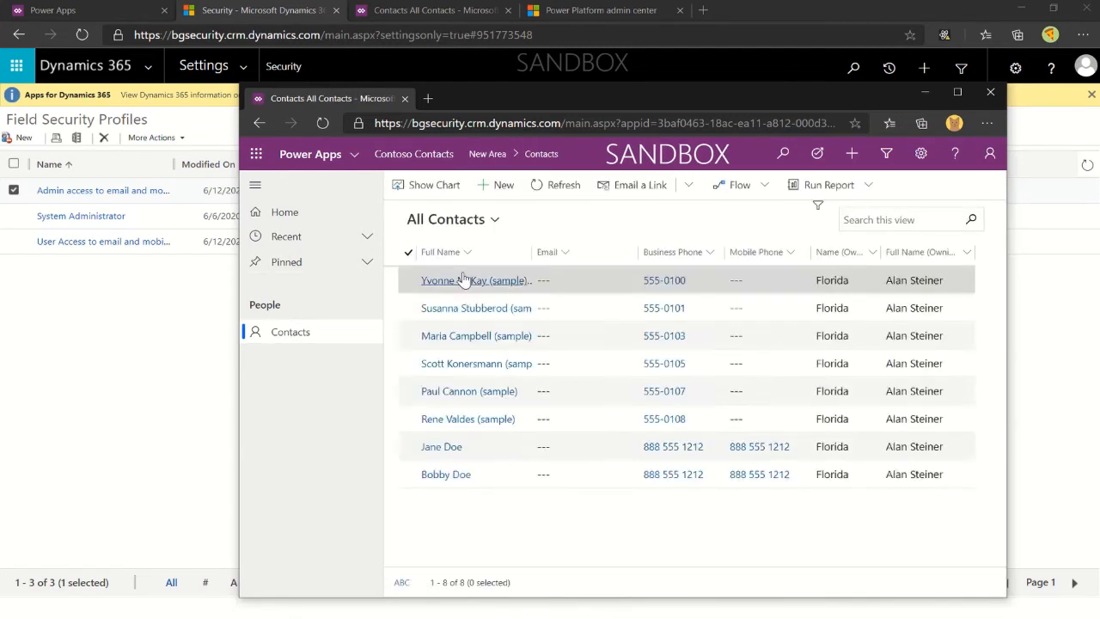
Start a new contact and enter the contact's first and last name
{"action": "left_click", "coordinate": [495, 188]}
{"action": "left_click", "coordinate": [568, 327]}
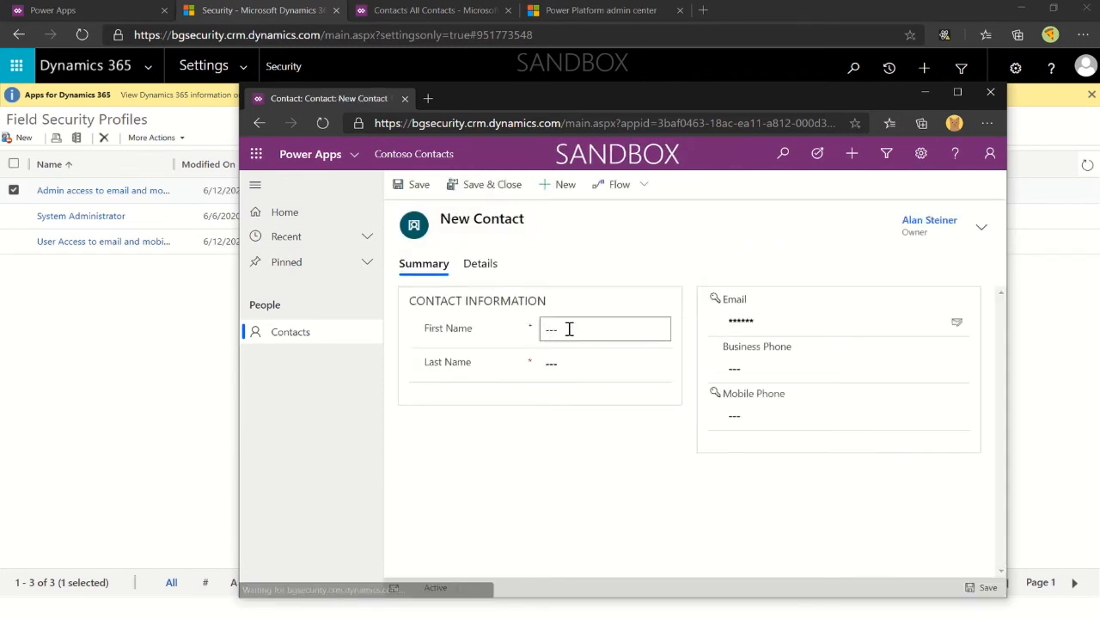
{"action": "type", "text": "Mart"}
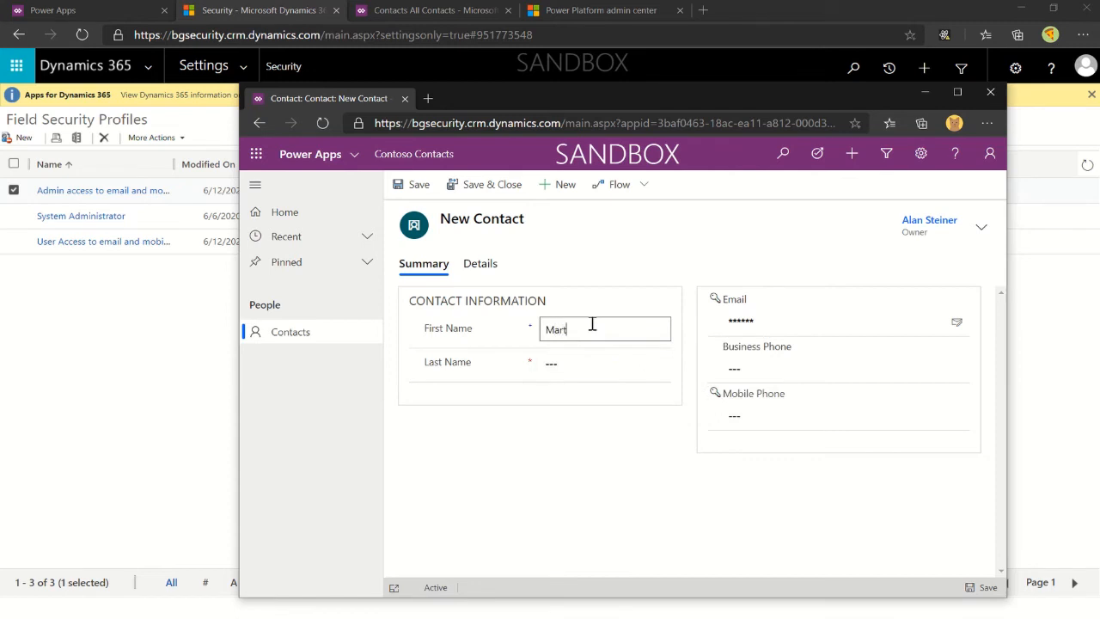
{"action": "type", "text": "y"}
{"action": "key", "text": "Tab"}
{"action": "type", "text": "Doe"}
{"action": "key", "text": "Tab"}
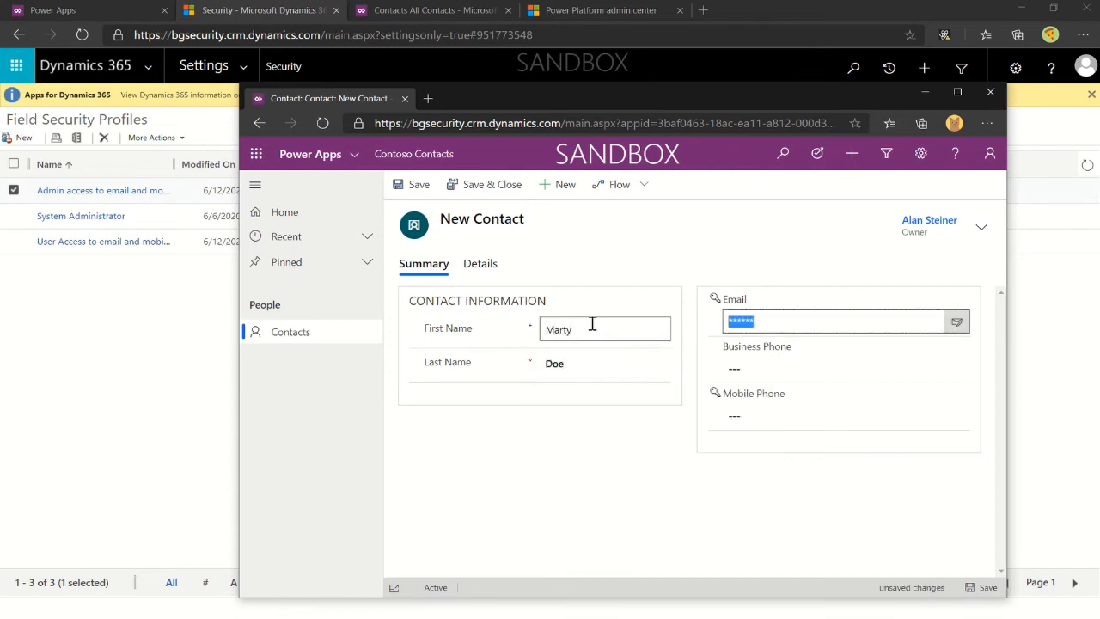
Fill in the new contact's email address and mobile phone number, and save the record
{"action": "type", "text": "Marty.Doe@contoso"}
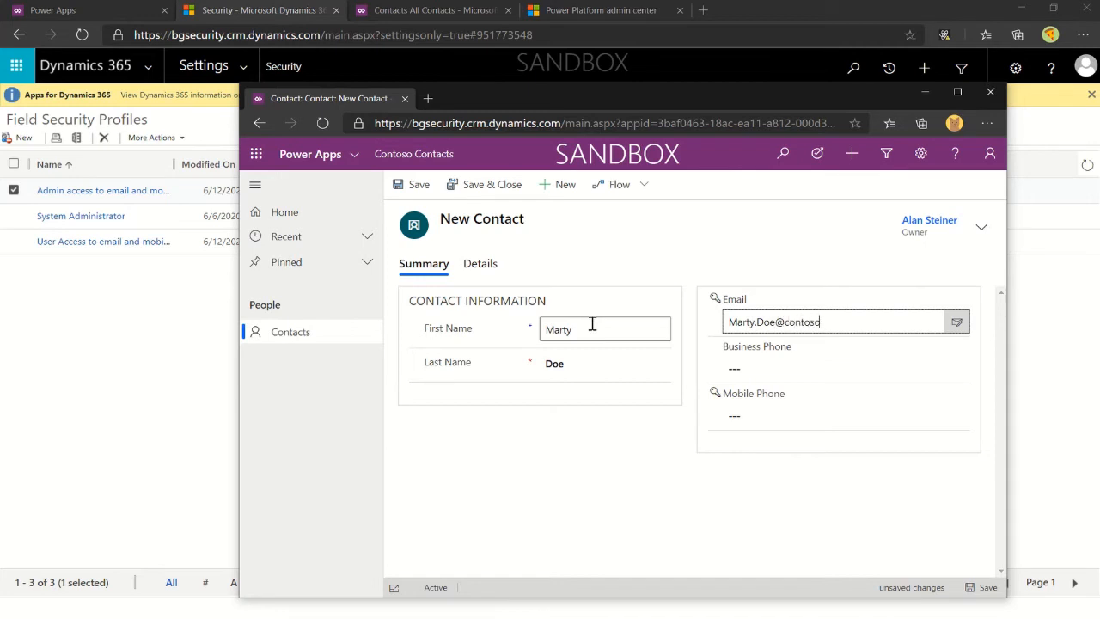
{"action": "type", "text": ".com"}
{"action": "key", "text": "Tab"}
{"action": "key", "text": "Tab"}
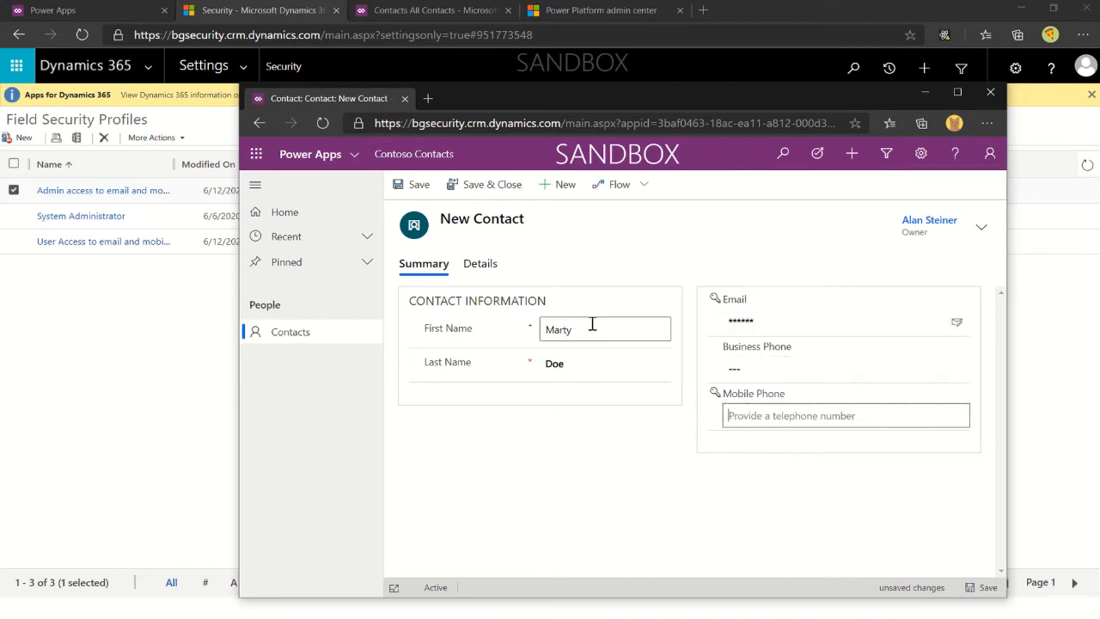
{"action": "type", "text": "888 55"}
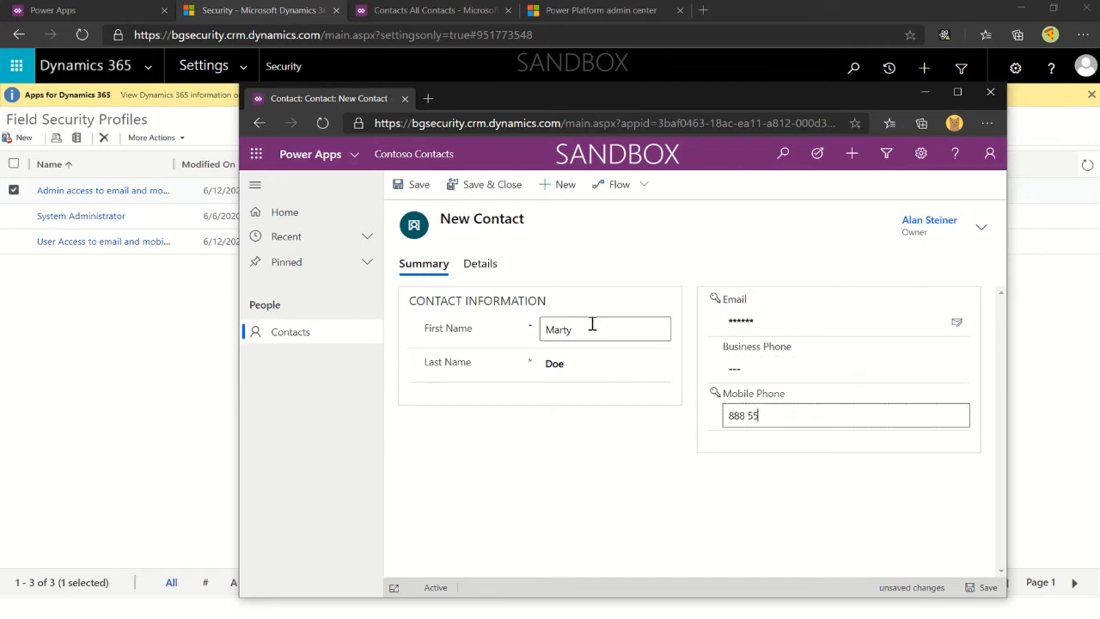
{"action": "type", "text": "5 1212"}
{"action": "left_click", "coordinate": [416, 186]}
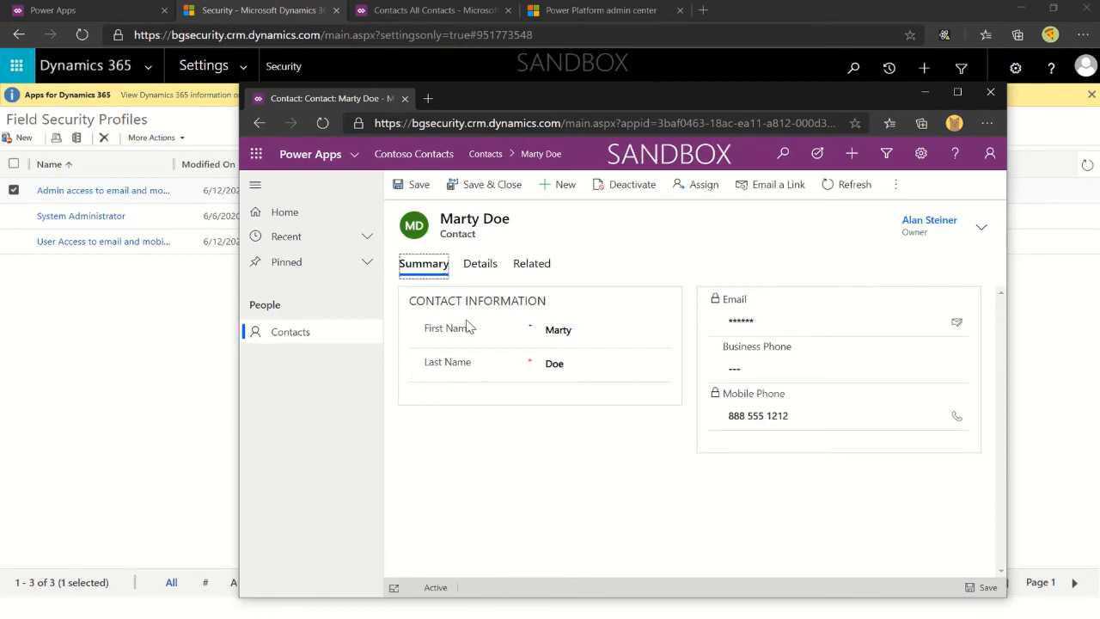
Reopen the new contact from the list, enter its business phone number, save it despite possible duplicates, and return to the list
{"action": "left_click", "coordinate": [291, 334]}
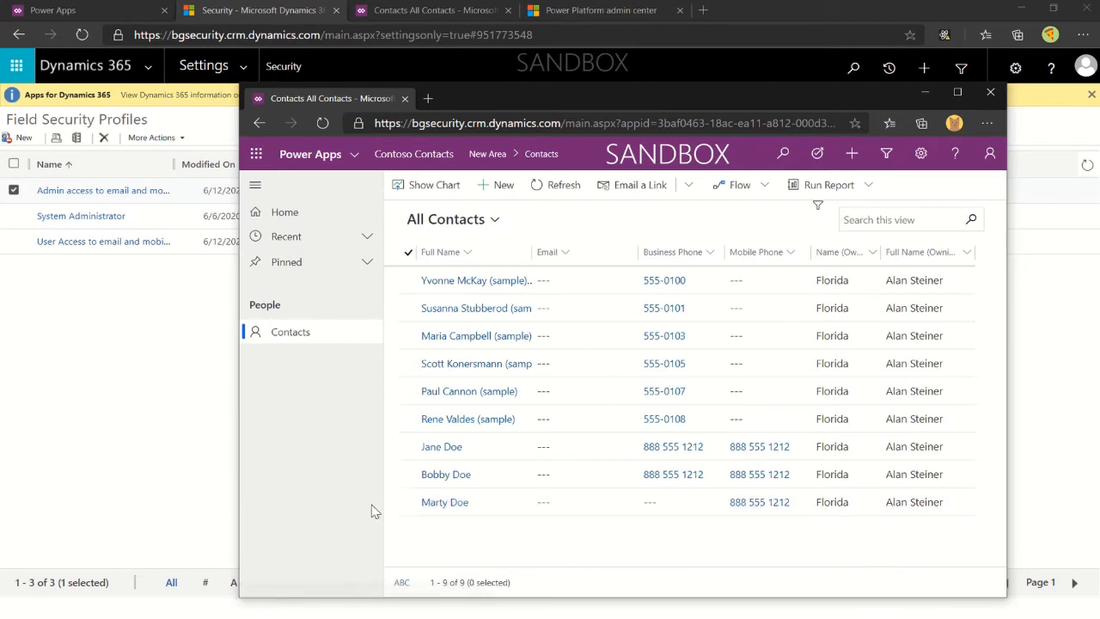
{"action": "left_click", "coordinate": [445, 502]}
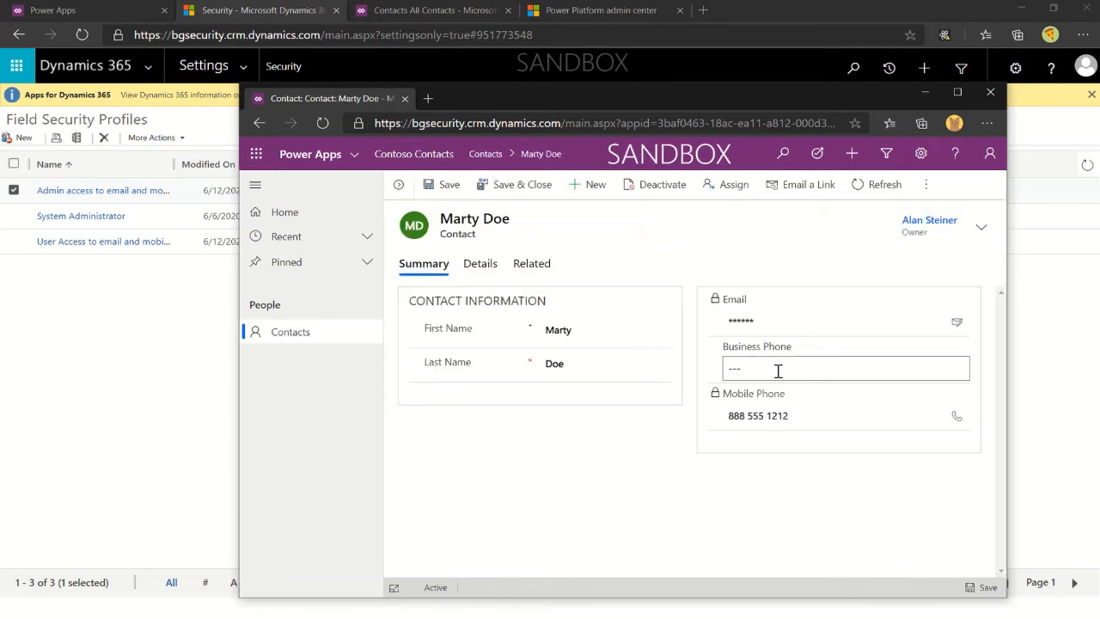
{"action": "left_click", "coordinate": [778, 368]}
{"action": "type", "text": "888 555 1212"}
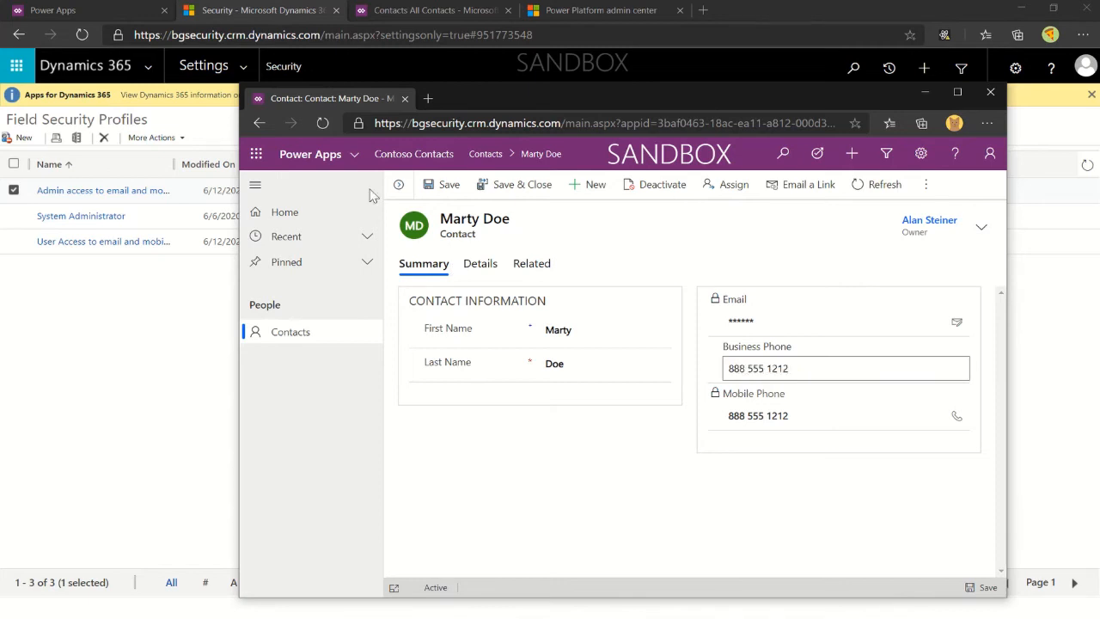
{"action": "left_click", "coordinate": [443, 185]}
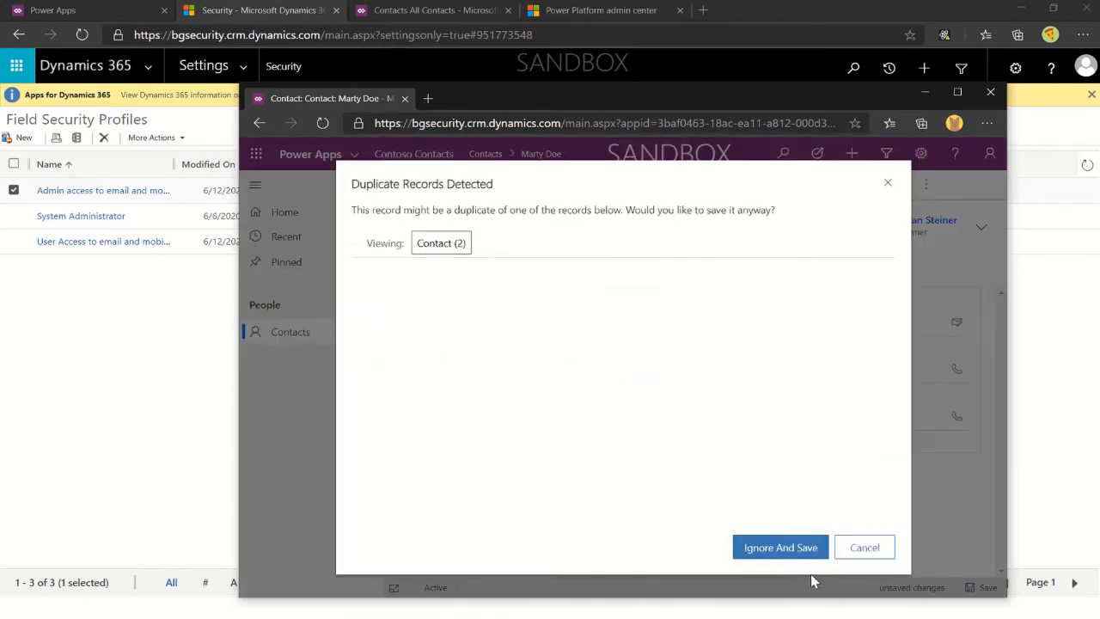
{"action": "left_click", "coordinate": [781, 547]}
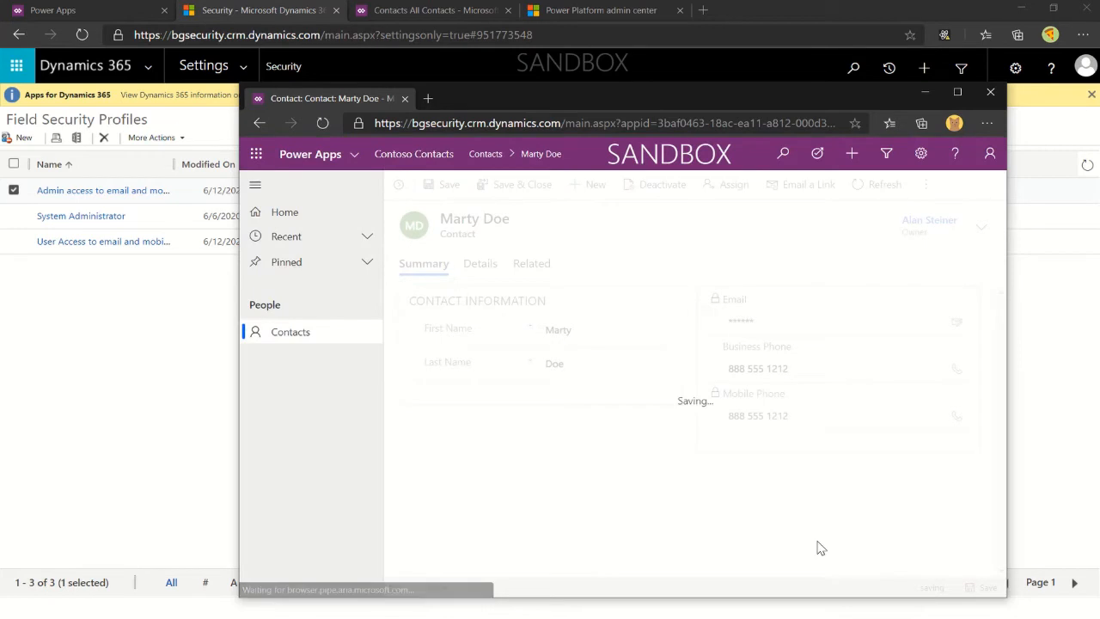
{"action": "left_click", "coordinate": [296, 337]}
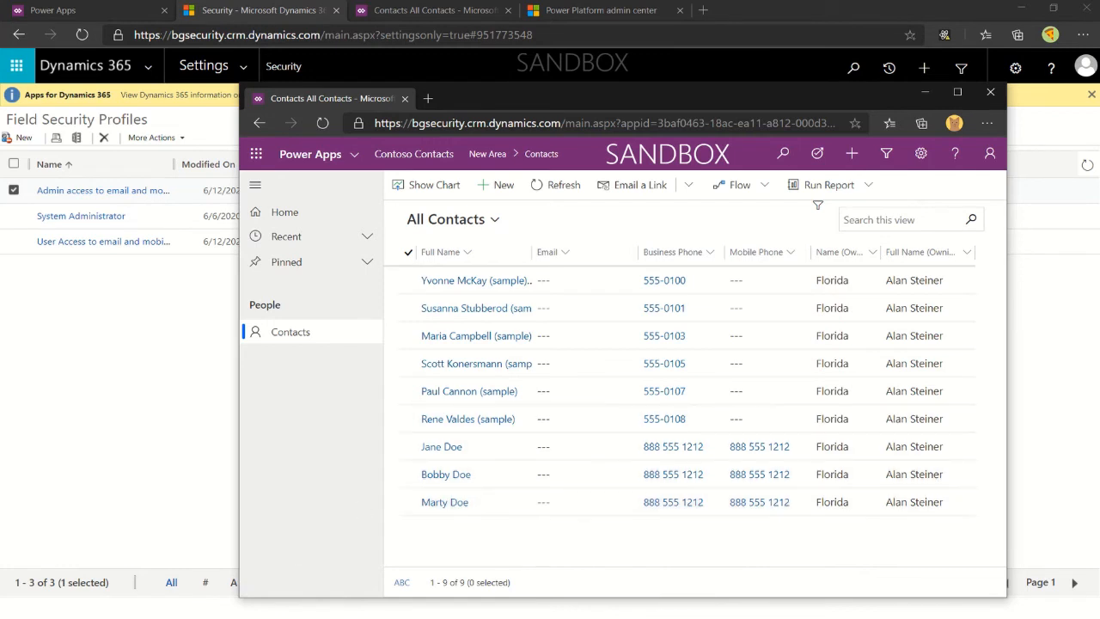
Switch to the other user's Contoso Contacts window, refresh the list, check the new contact's secured fields, and return to all contacts
{"action": "left_click", "coordinate": [206, 618]}
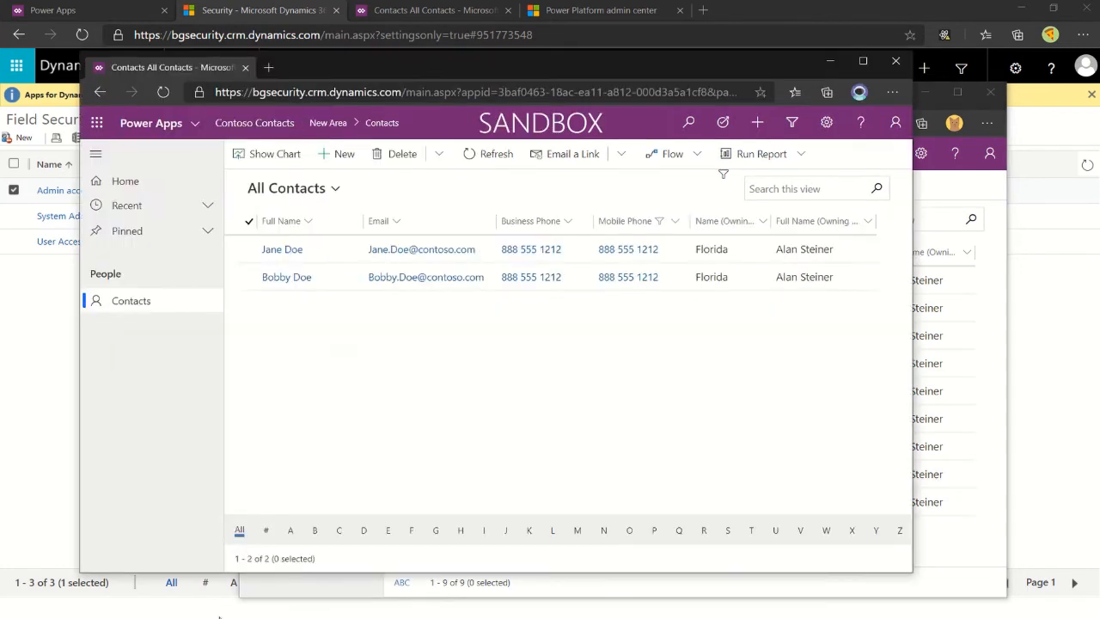
{"action": "left_click", "coordinate": [472, 160]}
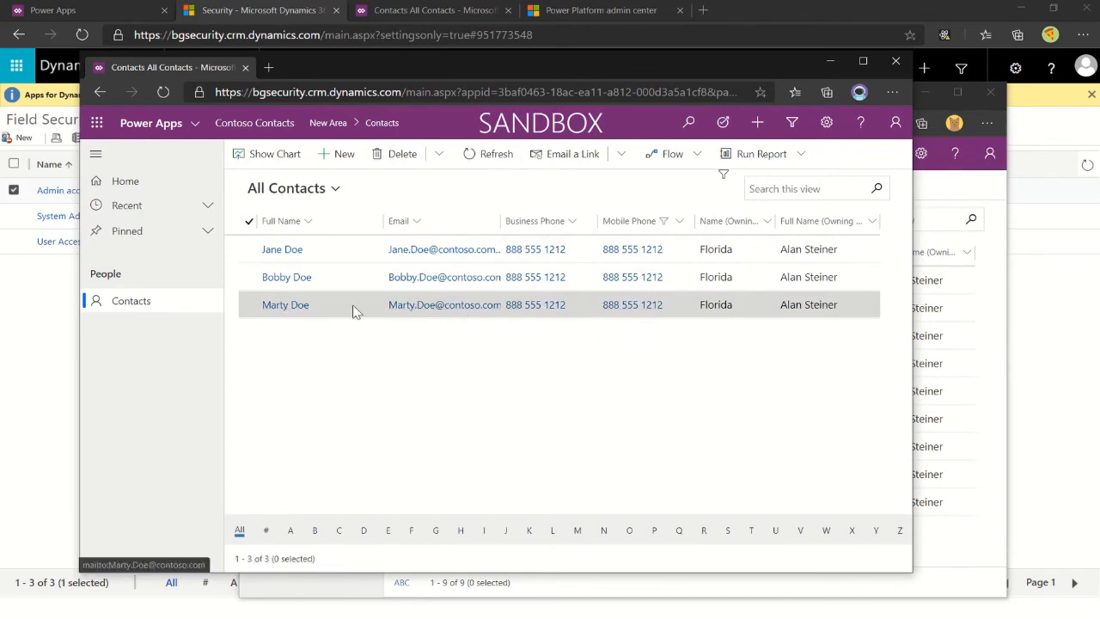
{"action": "left_click", "coordinate": [285, 306]}
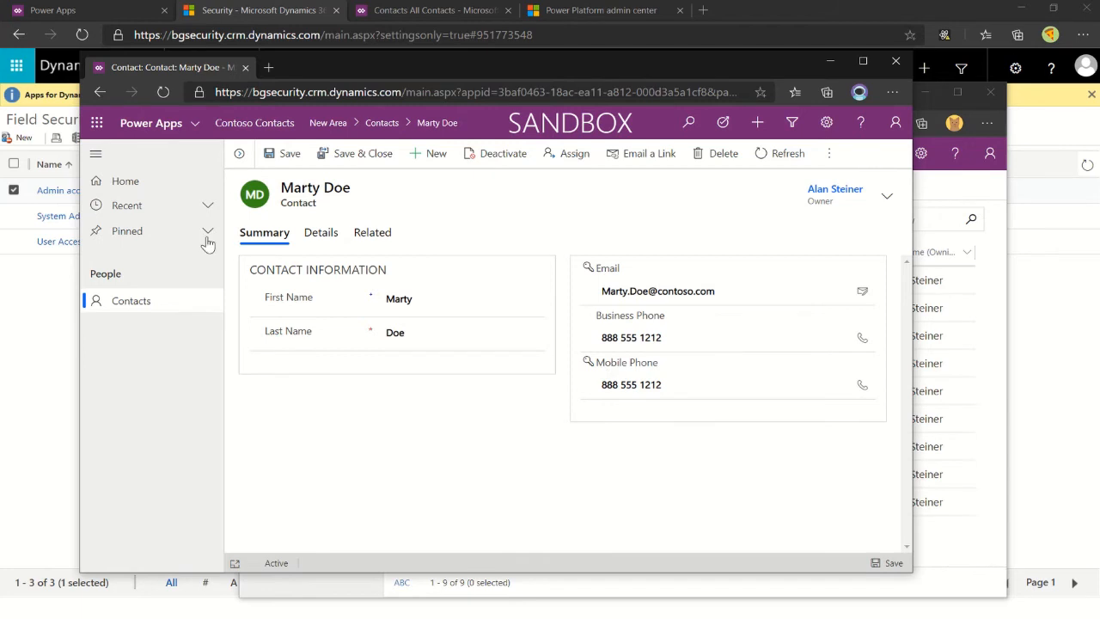
{"action": "left_click", "coordinate": [132, 304]}
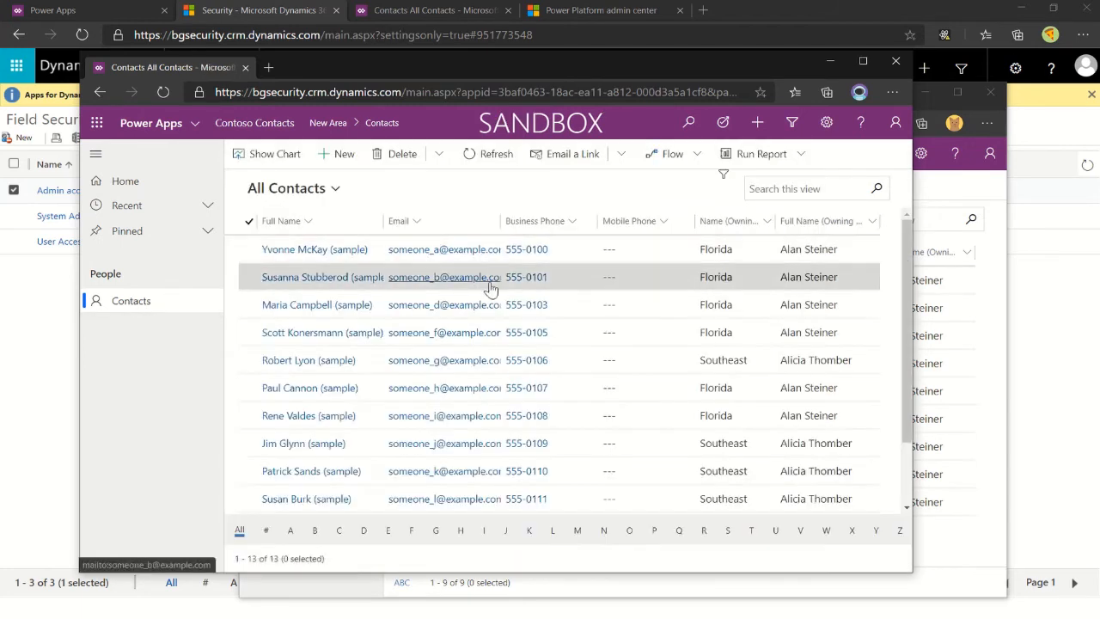
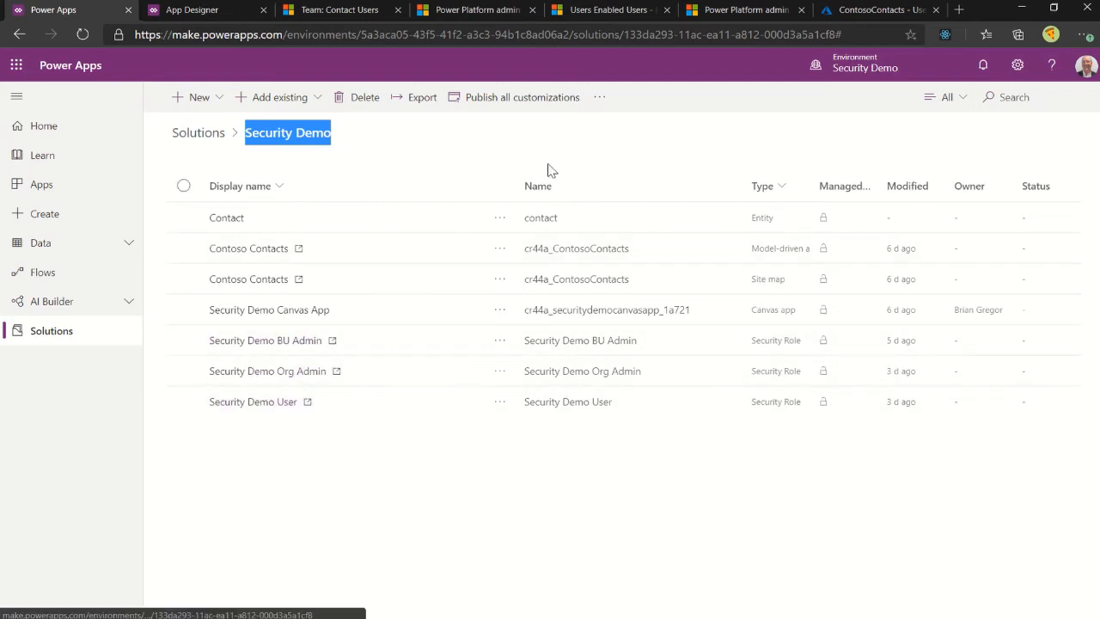
Switch to the Azure portal and review the members and overview of the ContosoContacts - Users group
{"action": "left_click", "coordinate": [849, 17]}
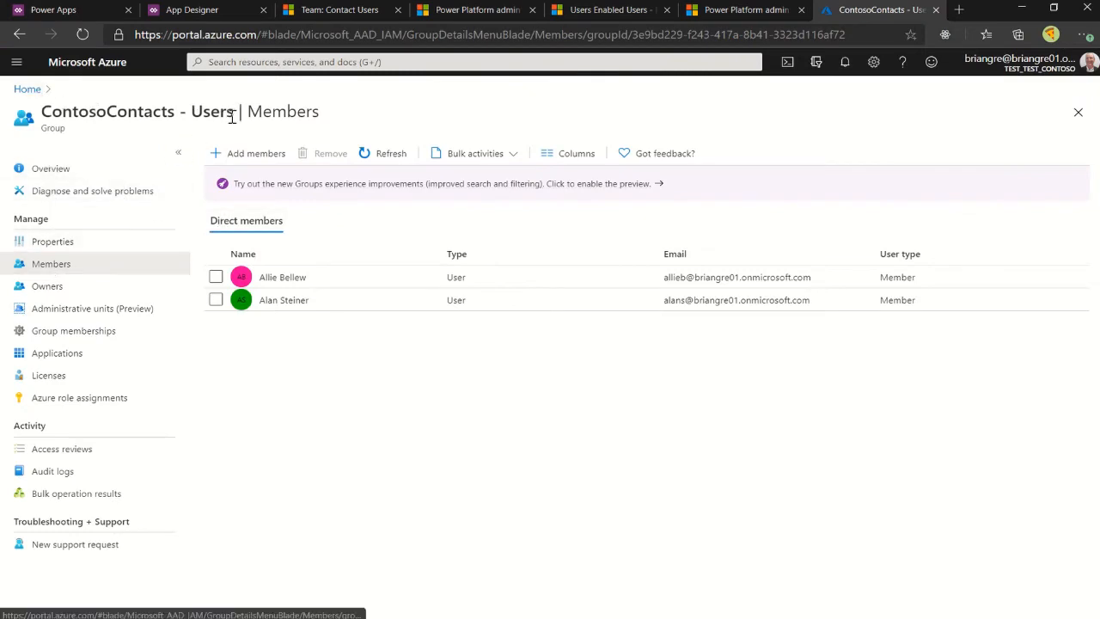
{"action": "left_click_drag", "start_coordinate": [232, 116], "coordinate": [51, 114]}
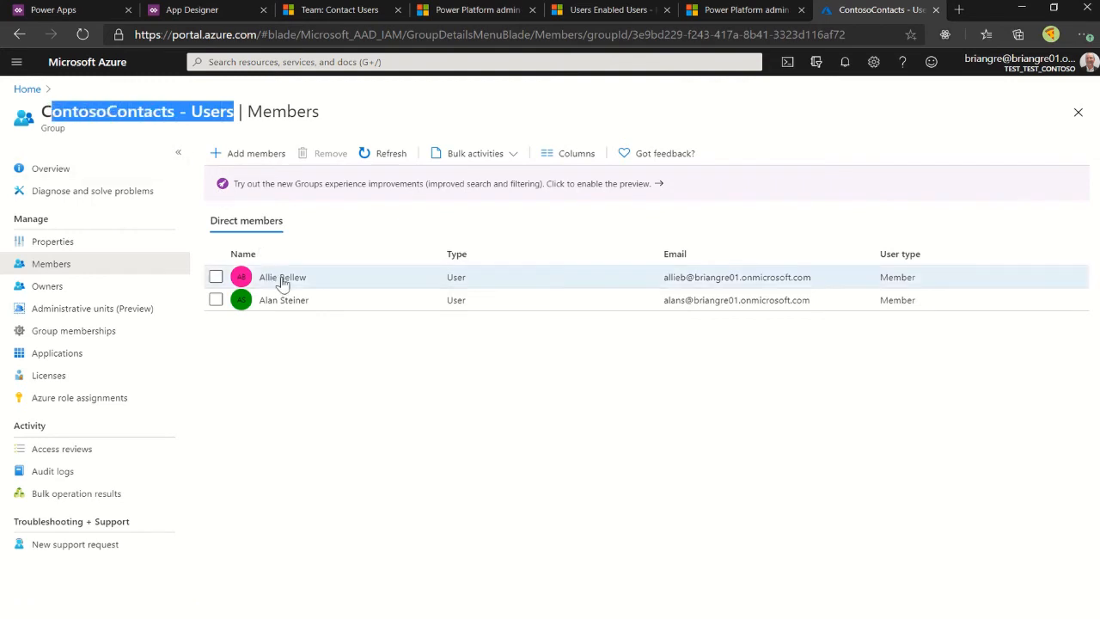
{"action": "left_click", "coordinate": [51, 171]}
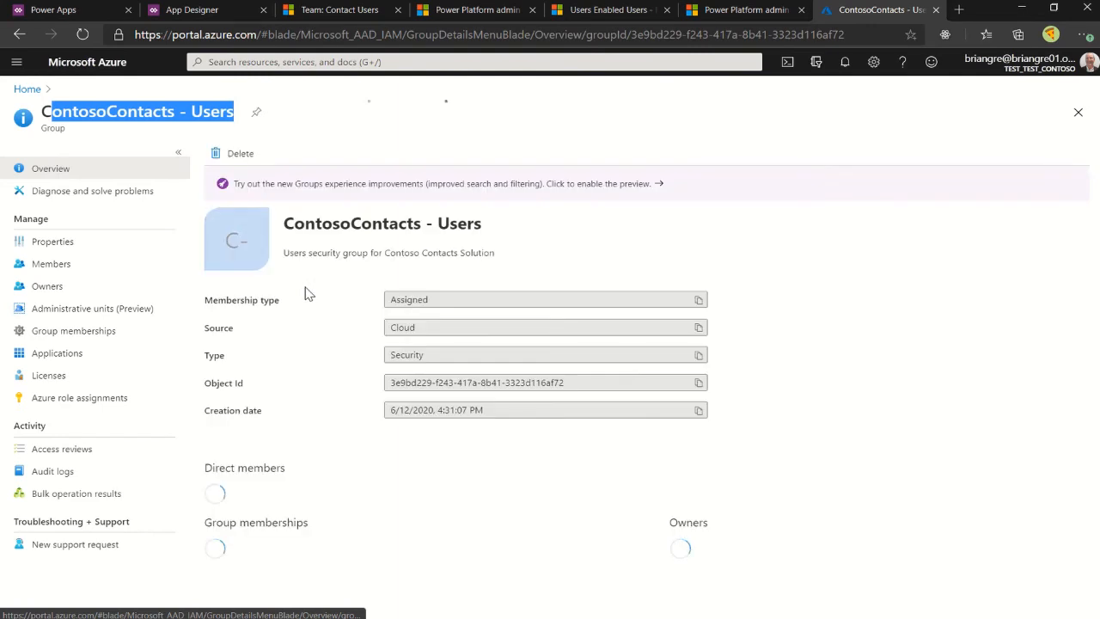
Check the ContosoContacts - Users group's object ID, then view the members of the ContosoContacts - Admins group in Azure Active Directory
{"action": "left_click", "coordinate": [444, 382]}
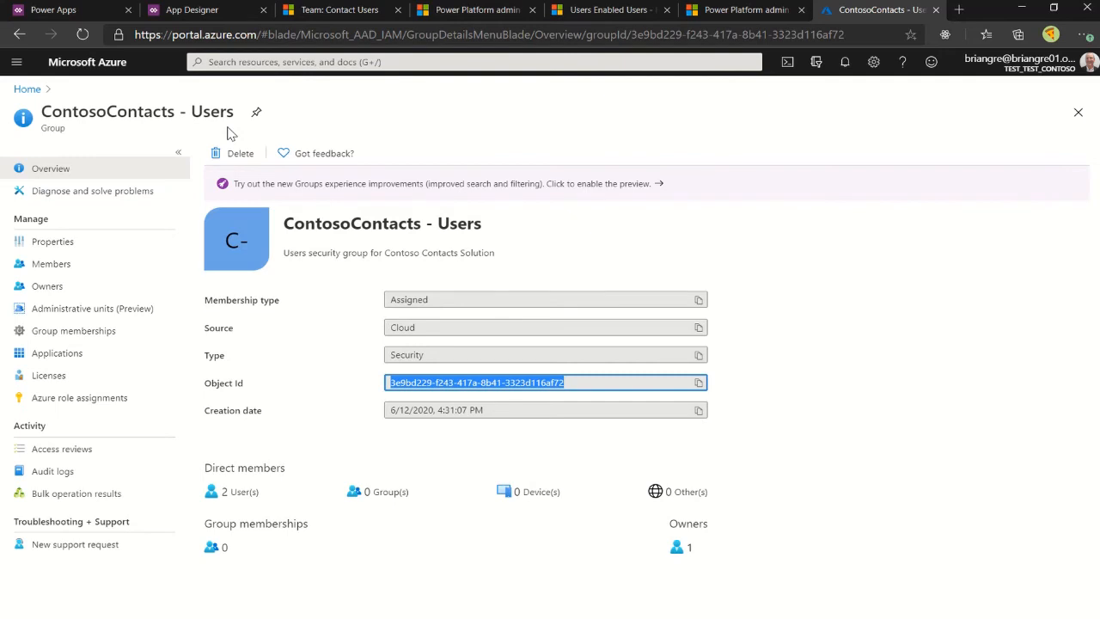
{"action": "left_click", "coordinate": [30, 91]}
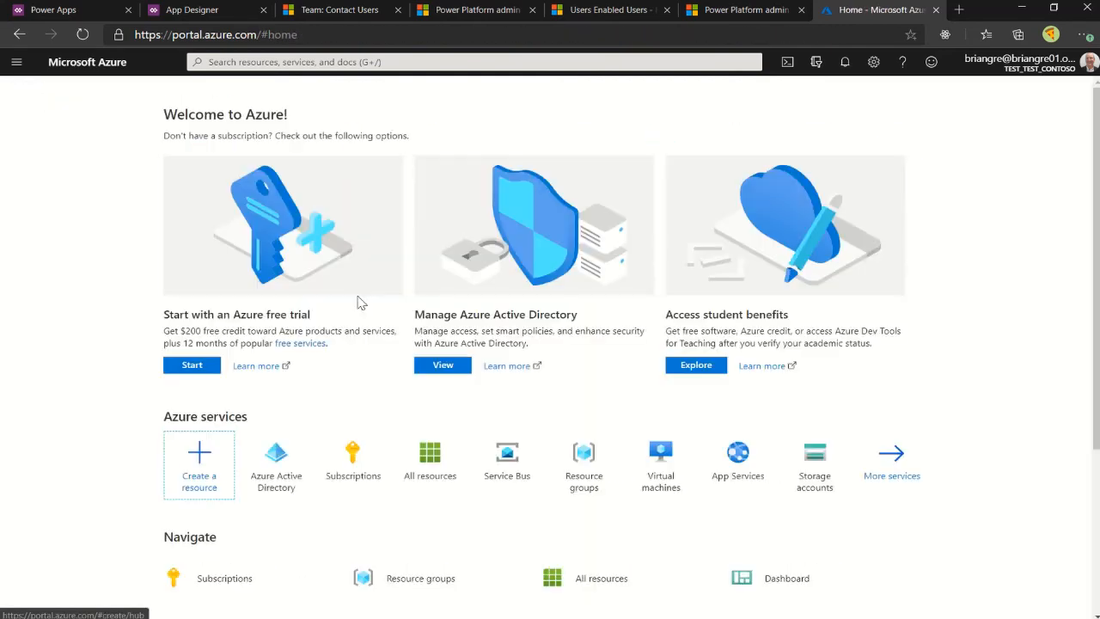
{"action": "left_click", "coordinate": [276, 453]}
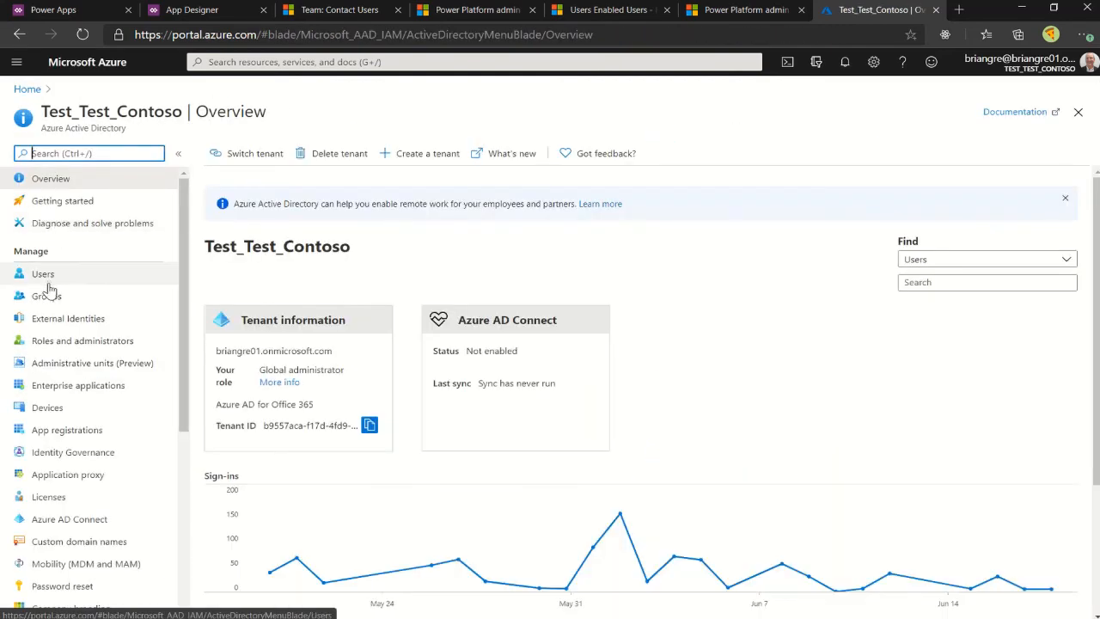
{"action": "left_click", "coordinate": [45, 297]}
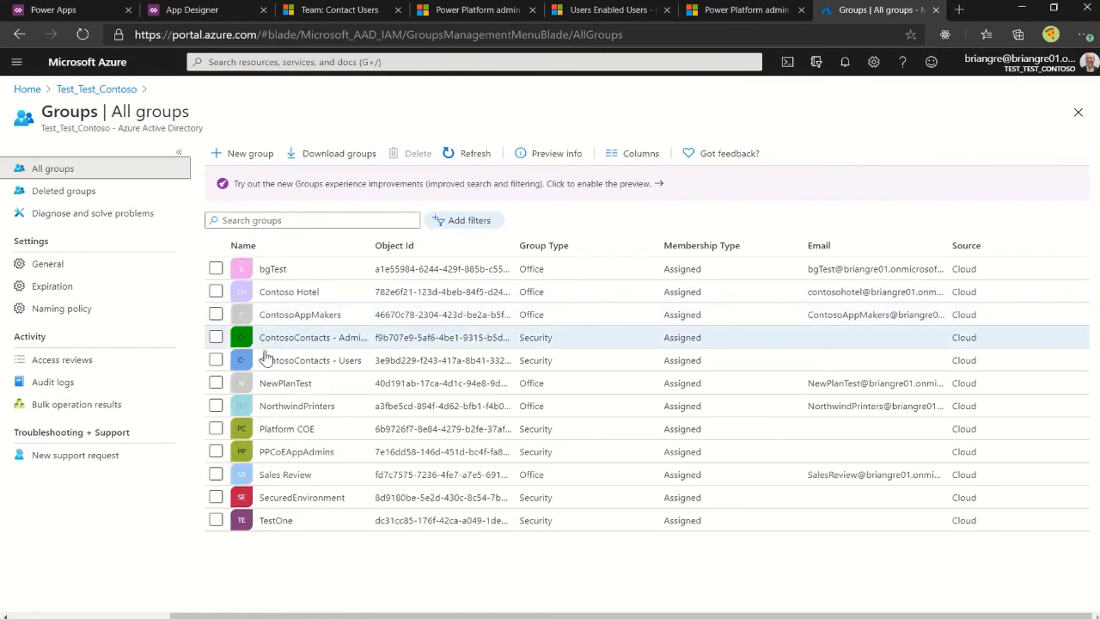
{"action": "left_click", "coordinate": [290, 340]}
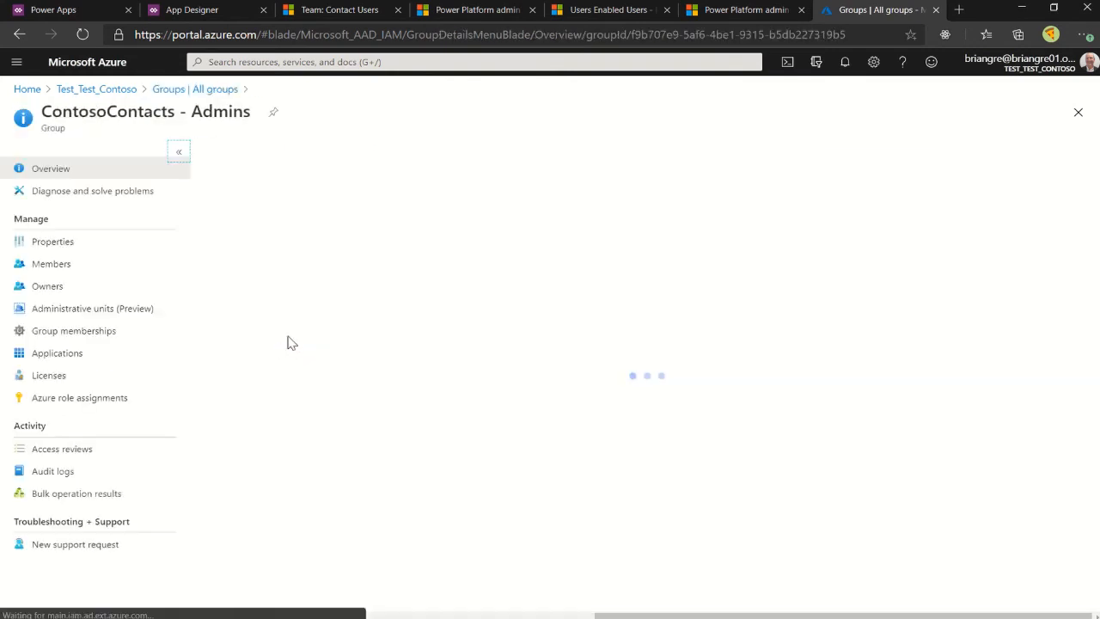
{"action": "left_click", "coordinate": [47, 265]}
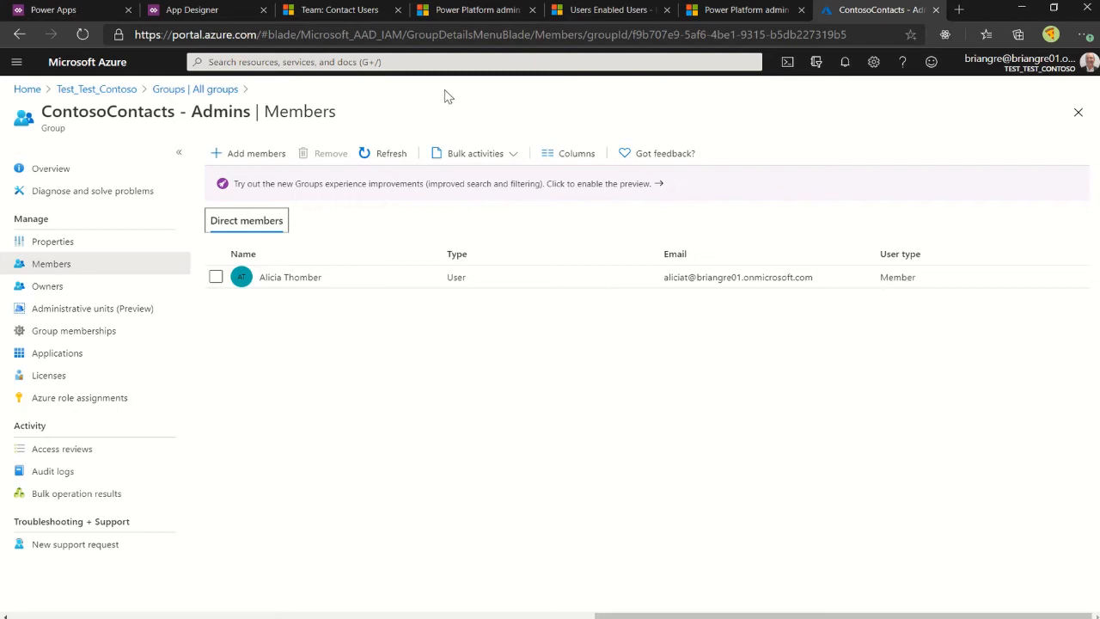
Switch to the Enabled Users list and review the security roles assigned to the Florida business unit's user without changing them
{"action": "left_click", "coordinate": [593, 16]}
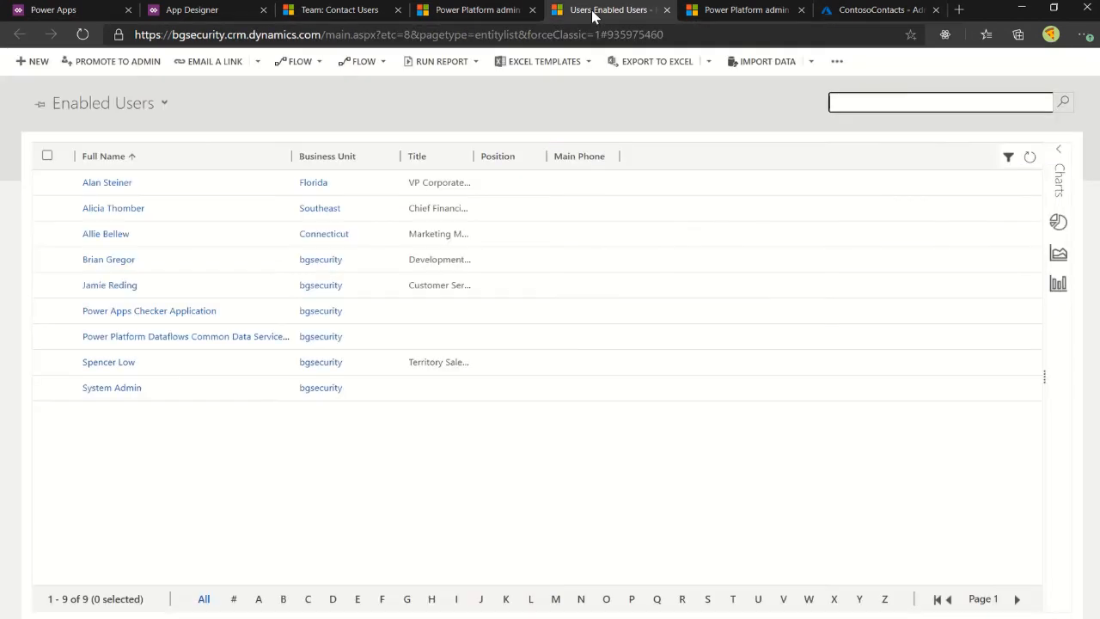
{"action": "left_click", "coordinate": [46, 182]}
{"action": "left_click", "coordinate": [434, 62]}
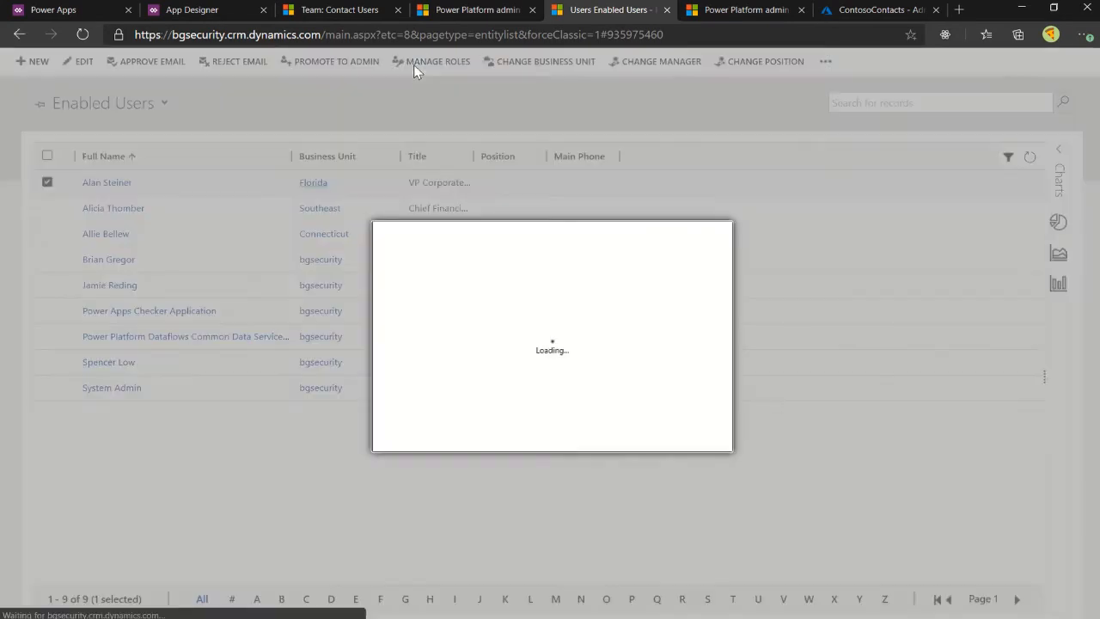
{"action": "scroll", "coordinate": [470, 336], "scroll_direction": "down", "scroll_amount": 3}
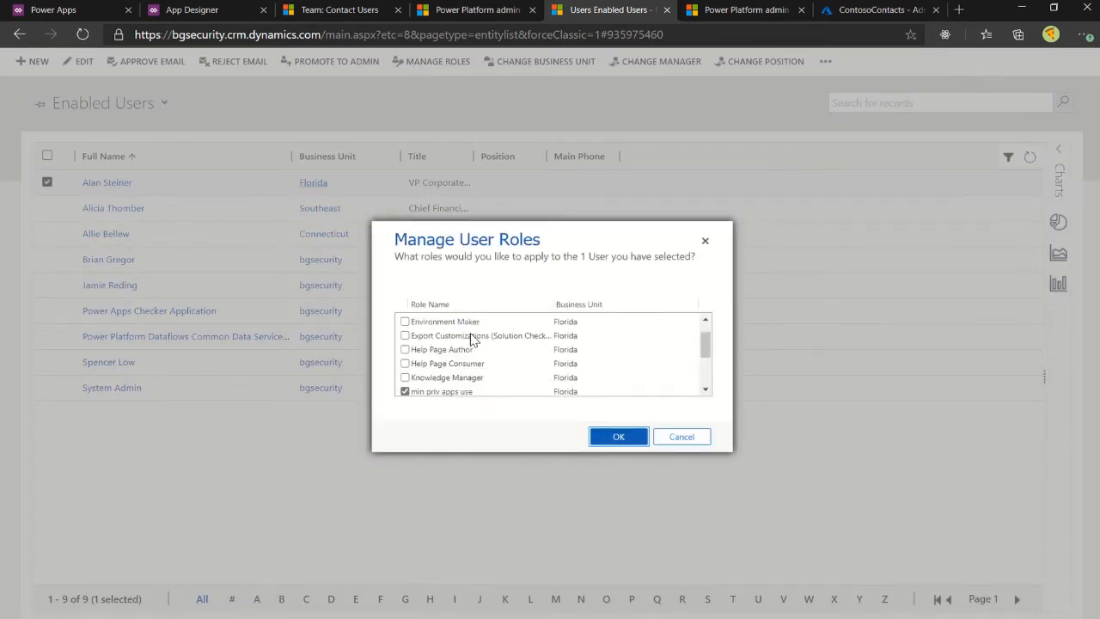
{"action": "scroll", "coordinate": [472, 342], "scroll_direction": "down", "scroll_amount": 2}
{"action": "scroll", "coordinate": [467, 341], "scroll_direction": "up", "scroll_amount": 2}
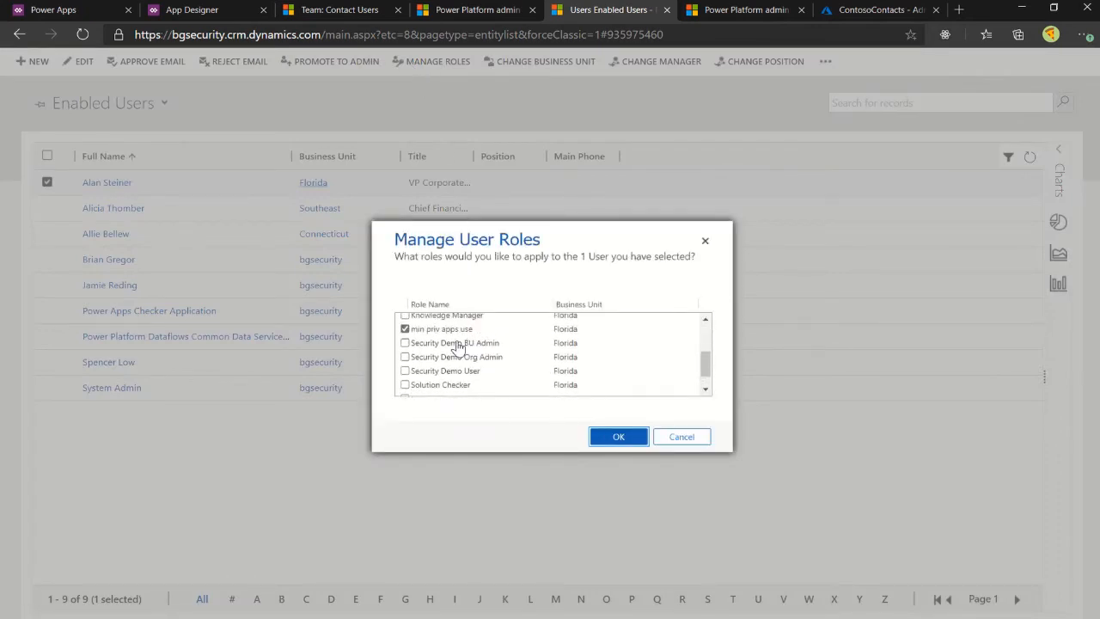
{"action": "left_click", "coordinate": [681, 440]}
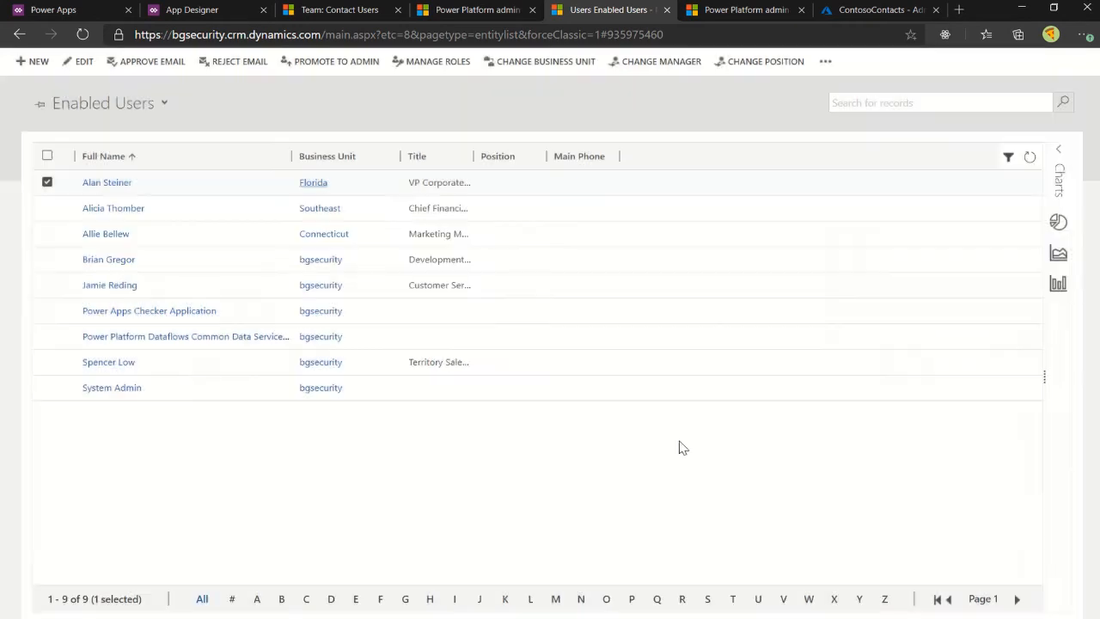
{"action": "left_click", "coordinate": [47, 183]}
Review the security roles assigned directly to the Southeast business unit's user, leaving them unchanged
{"action": "left_click", "coordinate": [47, 208]}
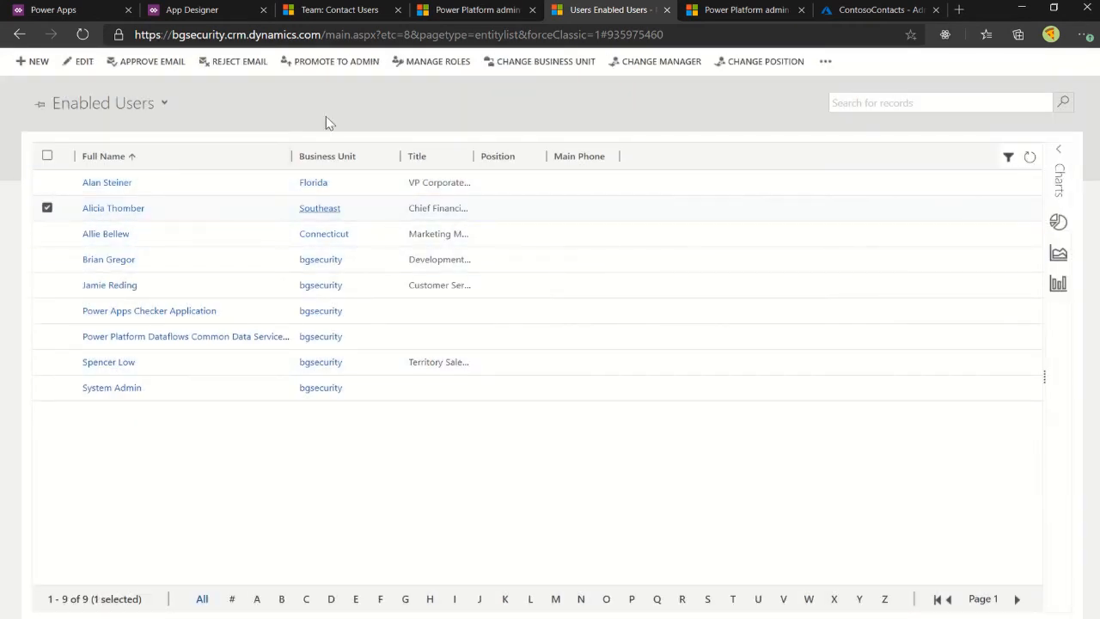
{"action": "left_click", "coordinate": [430, 65]}
{"action": "scroll", "coordinate": [488, 359], "scroll_direction": "down", "scroll_amount": 3}
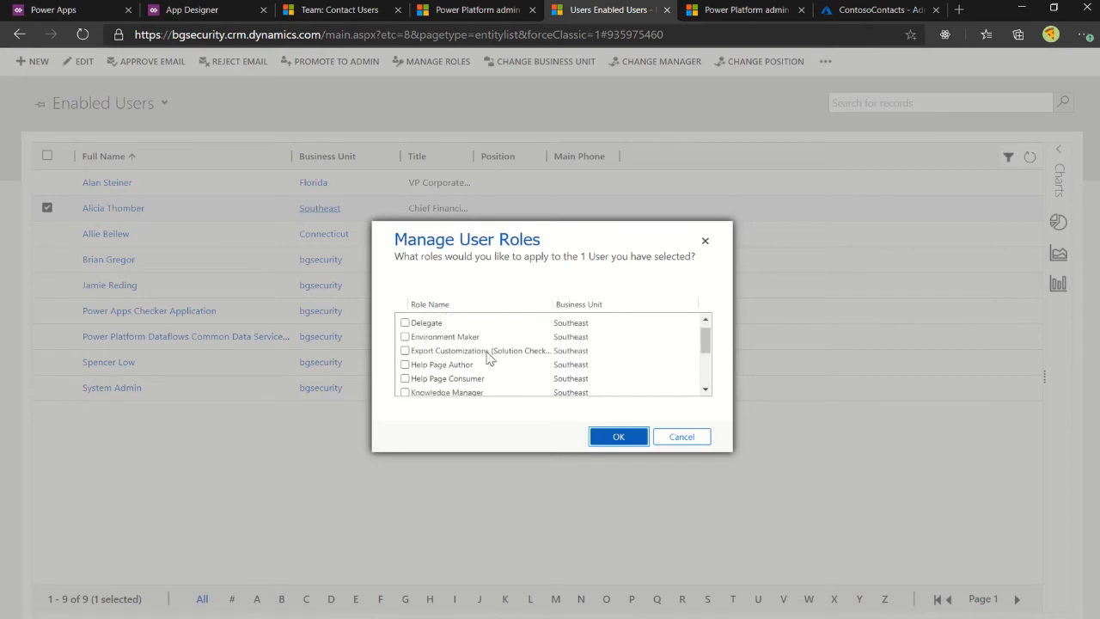
{"action": "scroll", "coordinate": [488, 360], "scroll_direction": "down", "scroll_amount": 2}
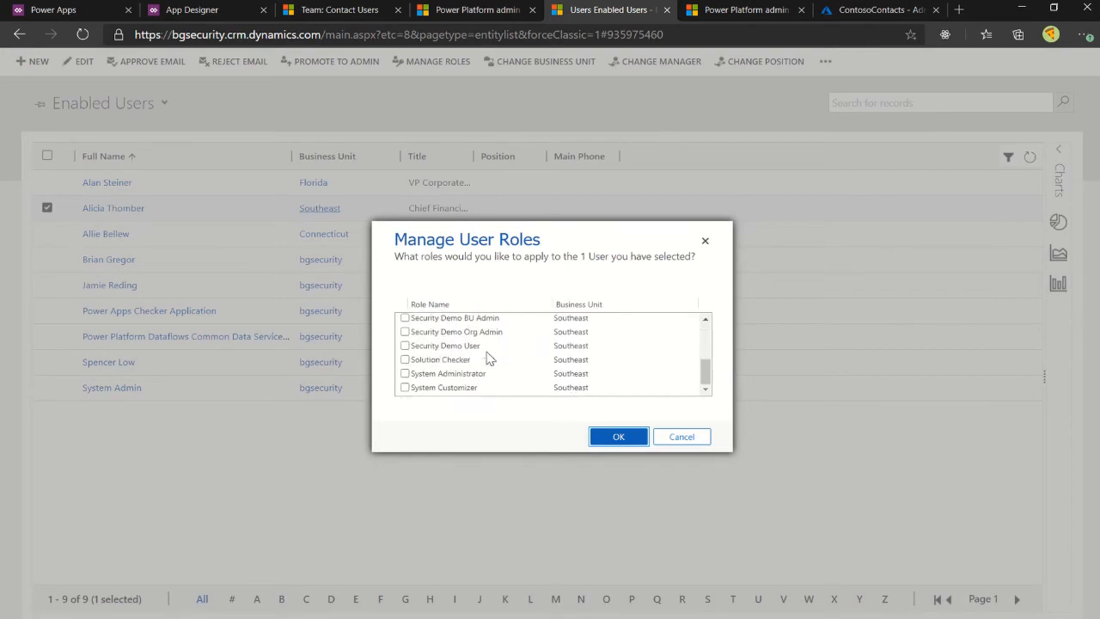
{"action": "left_click", "coordinate": [679, 436]}
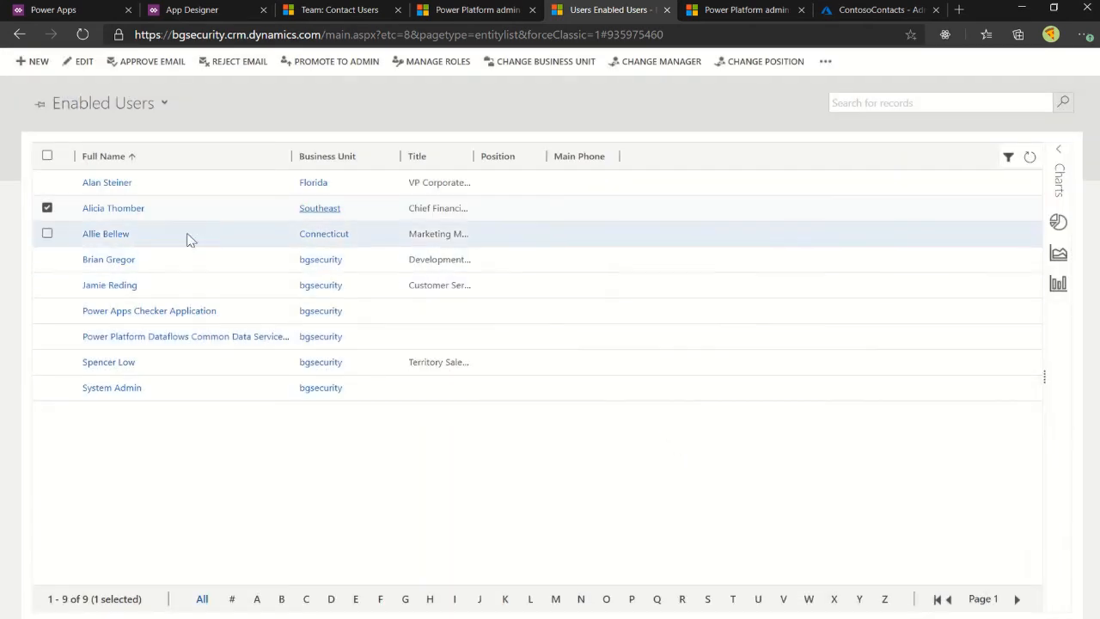
{"action": "left_click", "coordinate": [46, 209]}
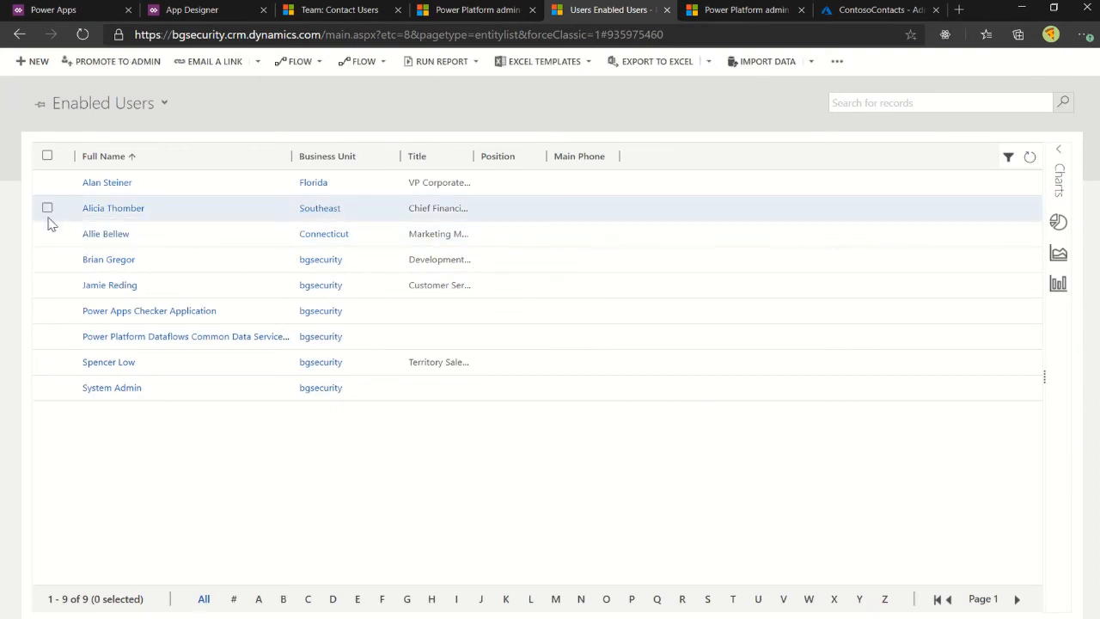
Review the security roles assigned directly to the Connecticut business unit's user, leaving them unchanged
{"action": "left_click", "coordinate": [47, 236]}
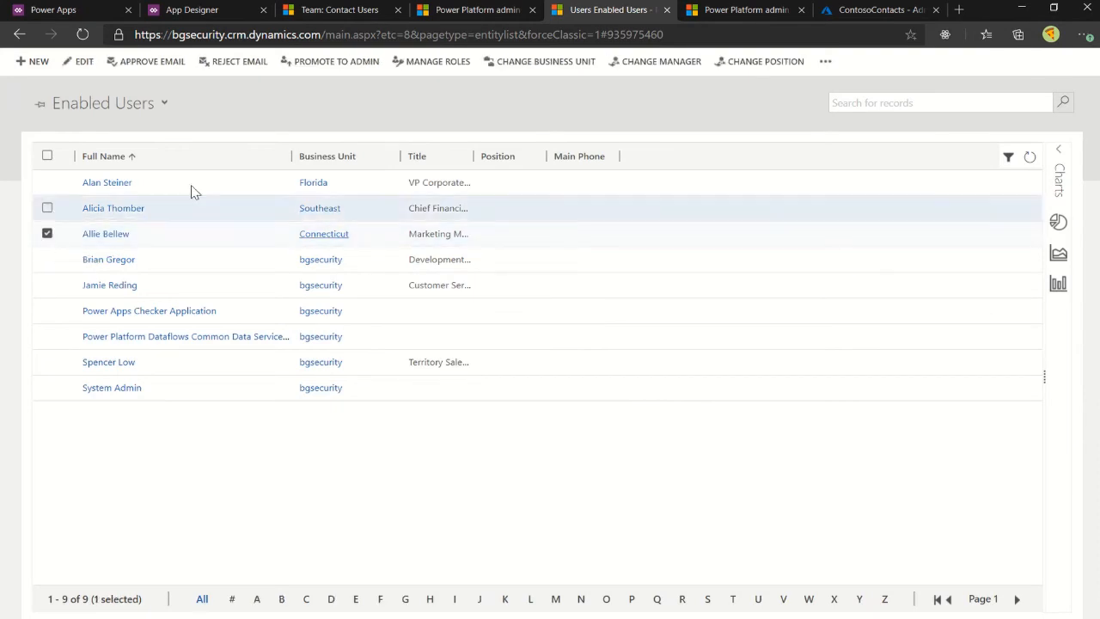
{"action": "left_click", "coordinate": [430, 62]}
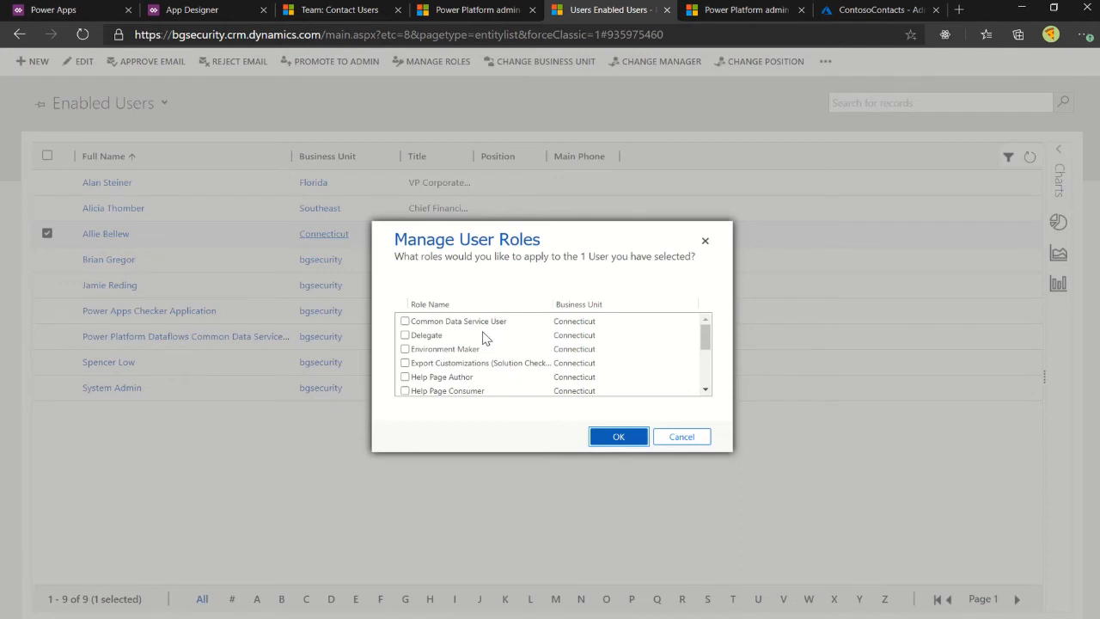
{"action": "scroll", "coordinate": [483, 338], "scroll_direction": "down", "scroll_amount": 6}
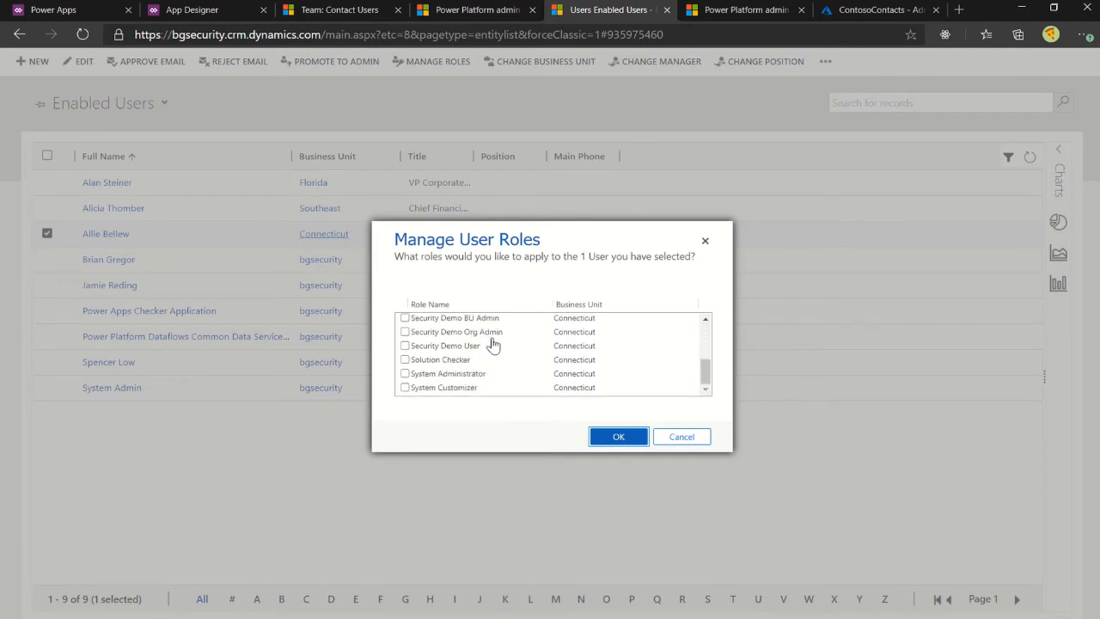
{"action": "left_click", "coordinate": [679, 437]}
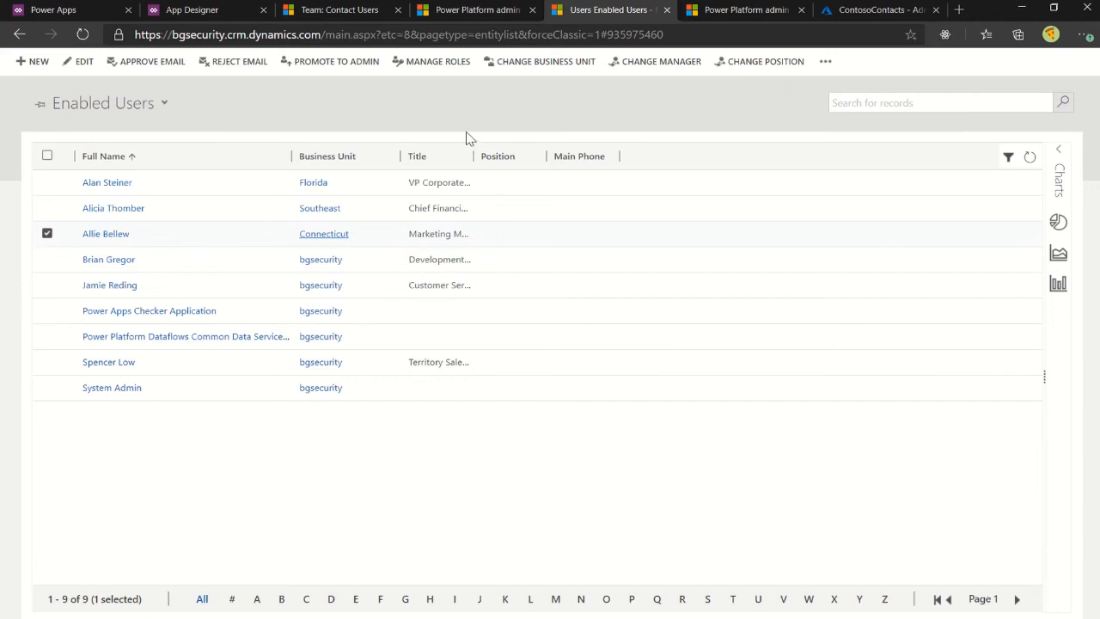
Switch to the Contact Users team record and examine its member and assigned security roles without changing them
{"action": "left_click", "coordinate": [355, 12]}
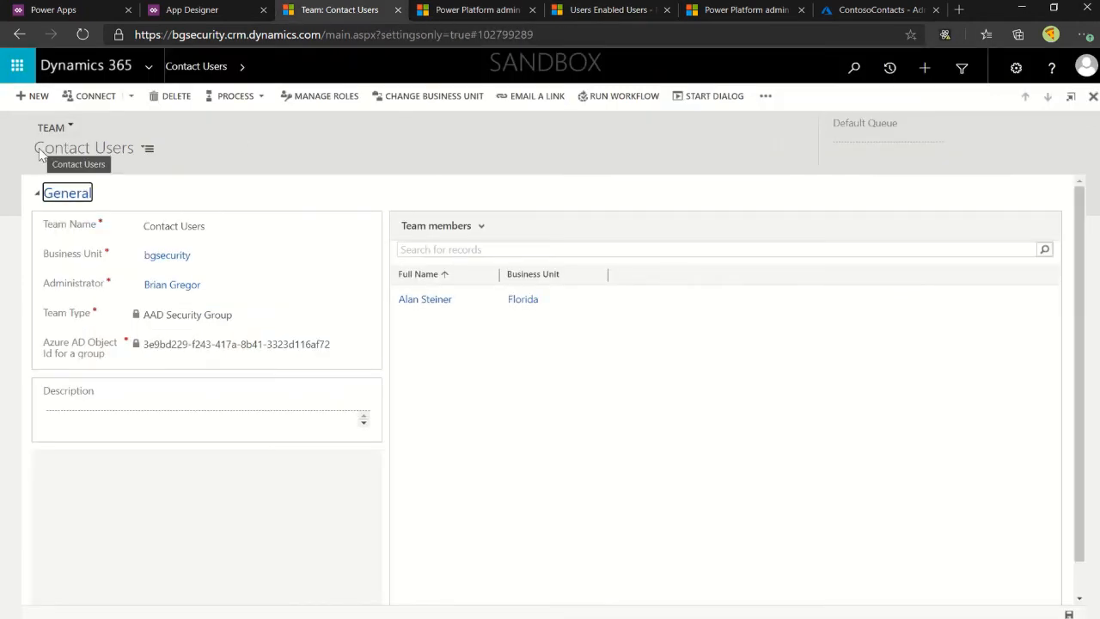
{"action": "left_click_drag", "start_coordinate": [38, 152], "coordinate": [87, 158]}
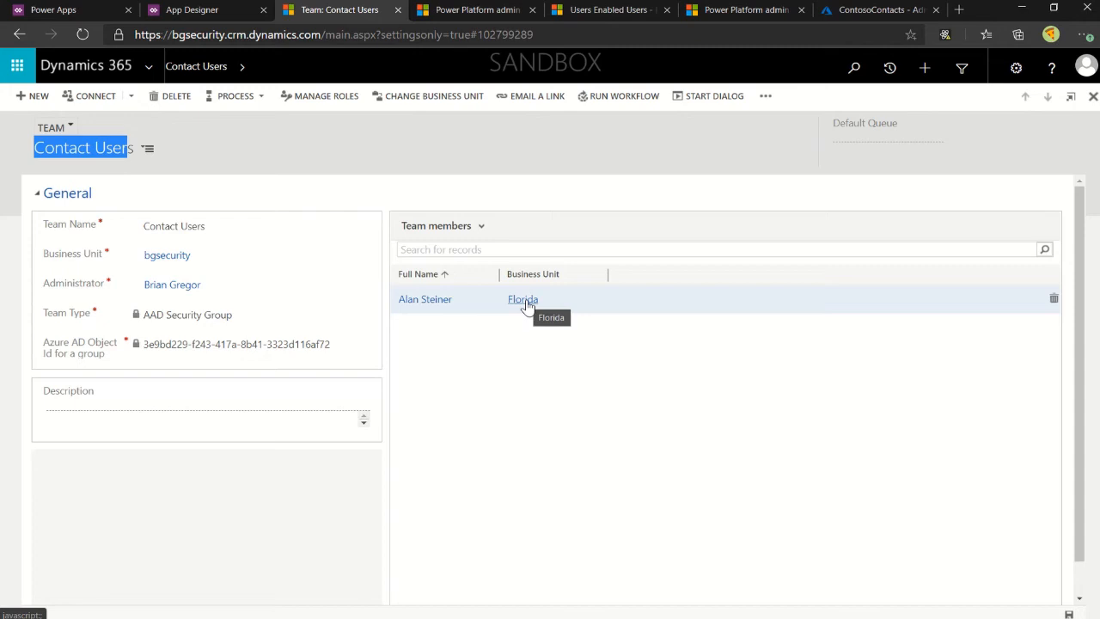
{"action": "left_click", "coordinate": [320, 97]}
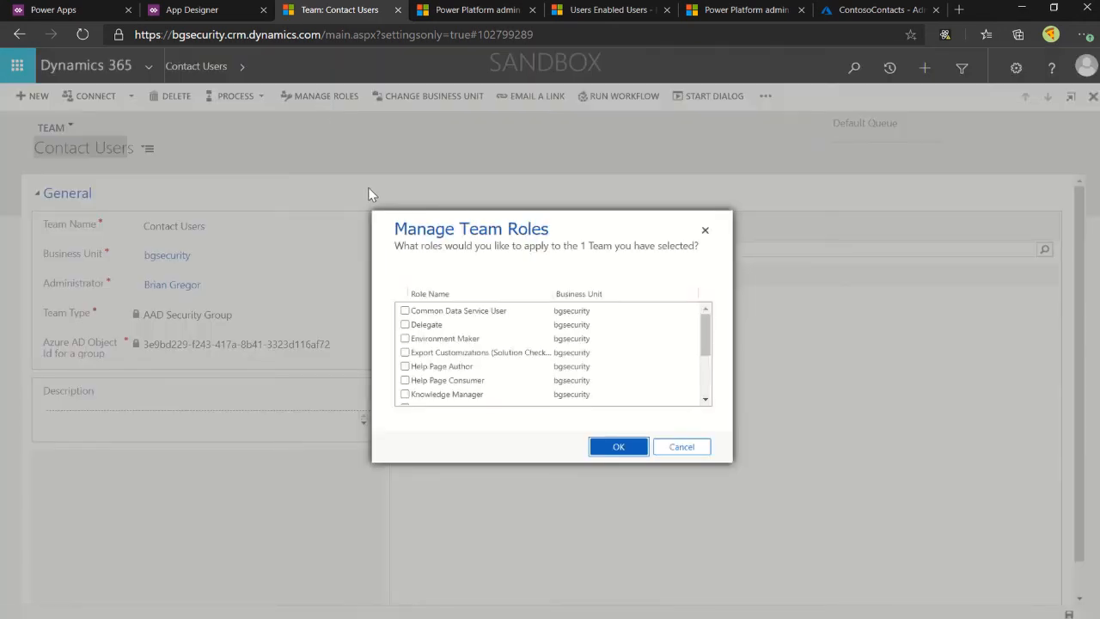
{"action": "scroll", "coordinate": [504, 354], "scroll_direction": "down", "scroll_amount": 2}
{"action": "left_click", "coordinate": [495, 370]}
{"action": "scroll", "coordinate": [481, 361], "scroll_direction": "down", "scroll_amount": 1}
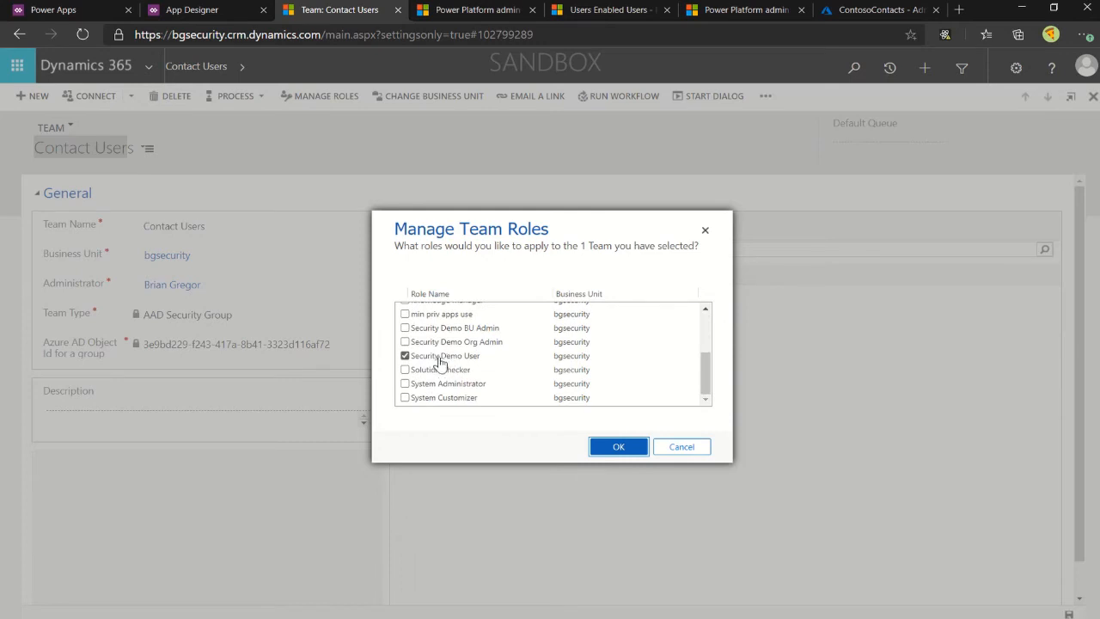
{"action": "left_click_drag", "start_coordinate": [439, 357], "coordinate": [533, 355]}
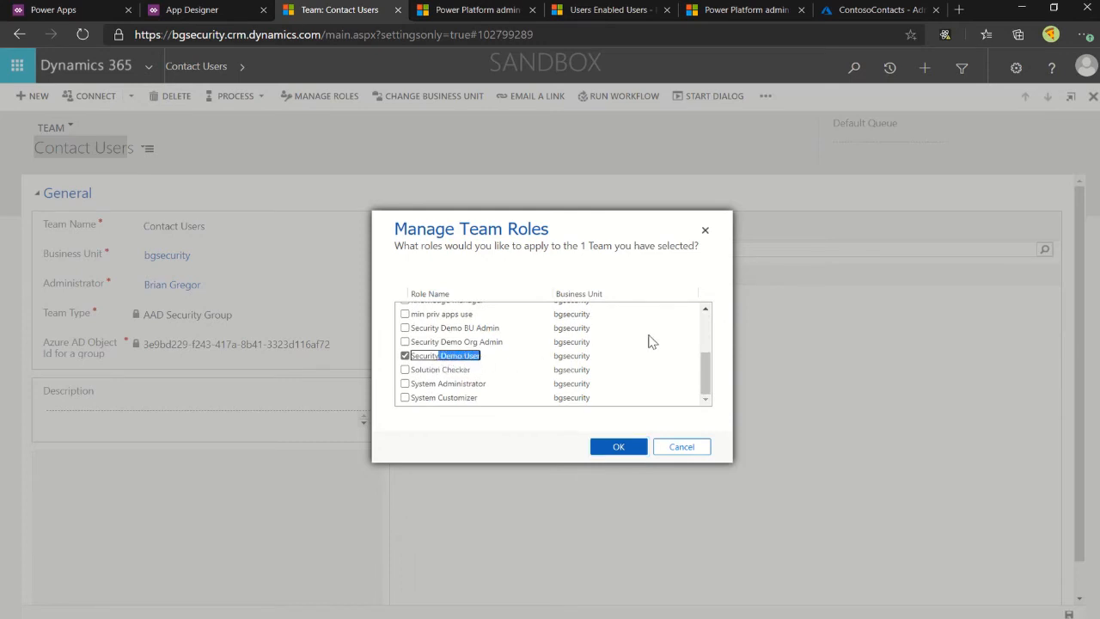
{"action": "left_click", "coordinate": [679, 451]}
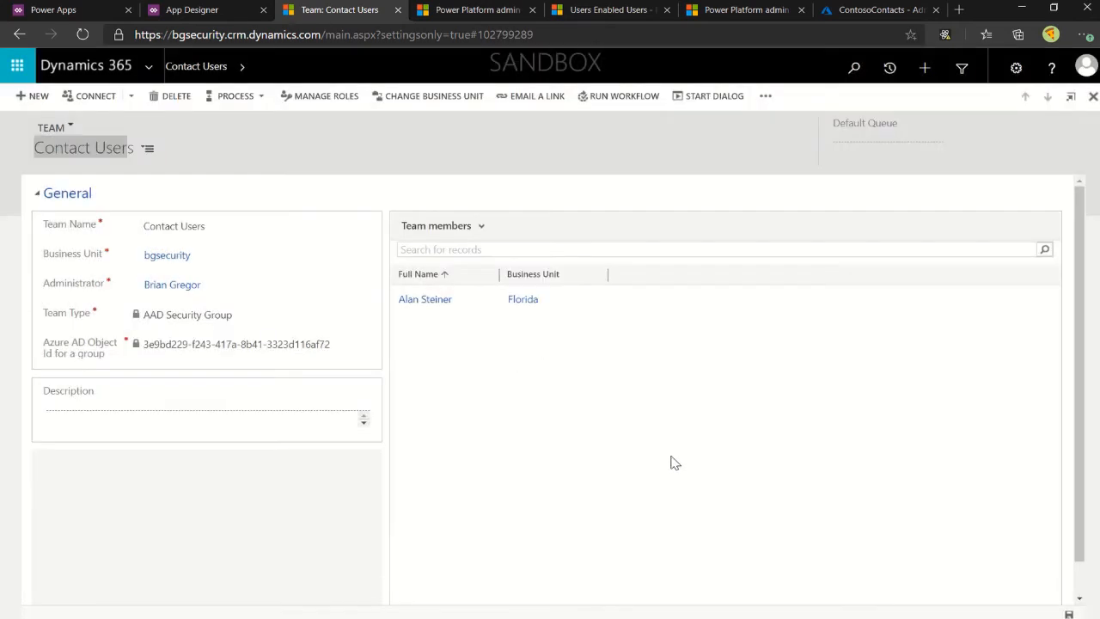
Close the Contact Users team, open the Contact Admins team, and review its assigned security roles without changing them
{"action": "left_click", "coordinate": [1093, 99]}
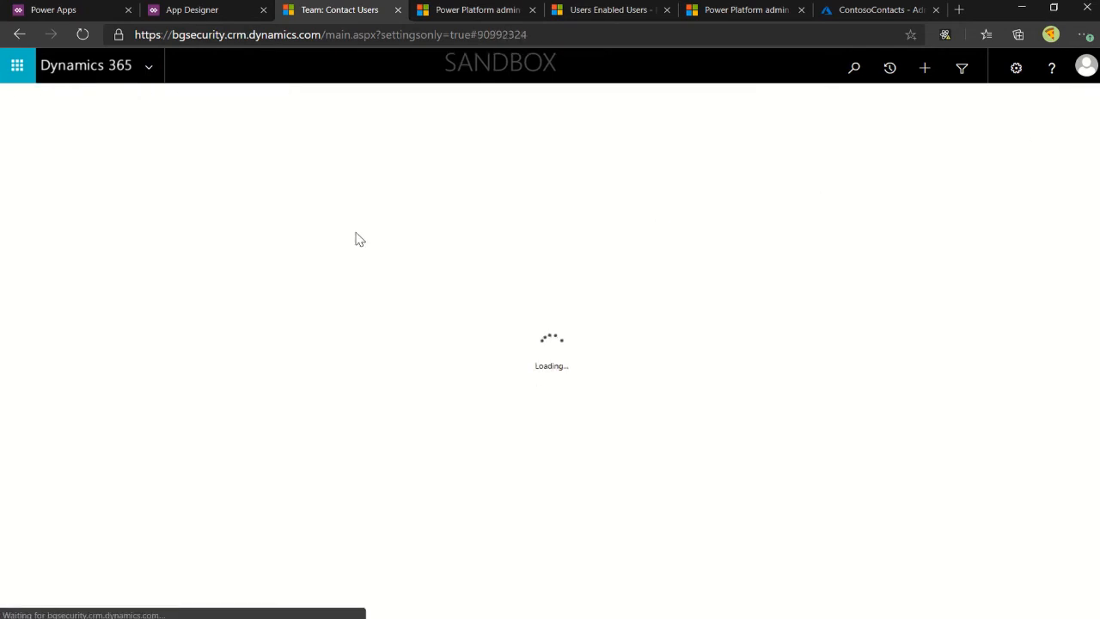
{"action": "left_click", "coordinate": [107, 219]}
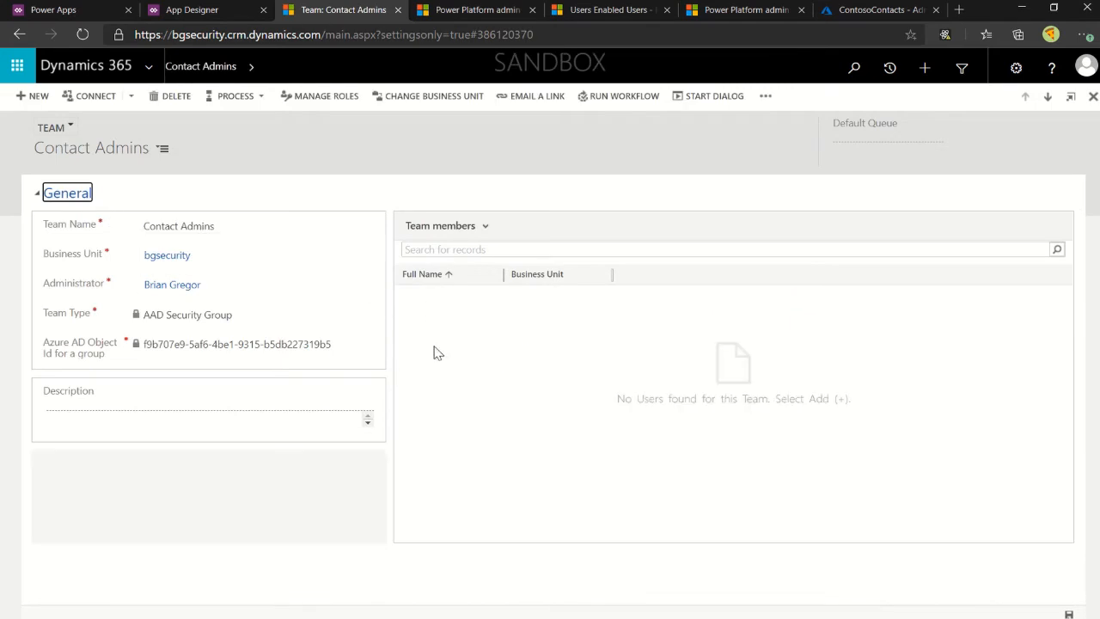
{"action": "left_click", "coordinate": [357, 98]}
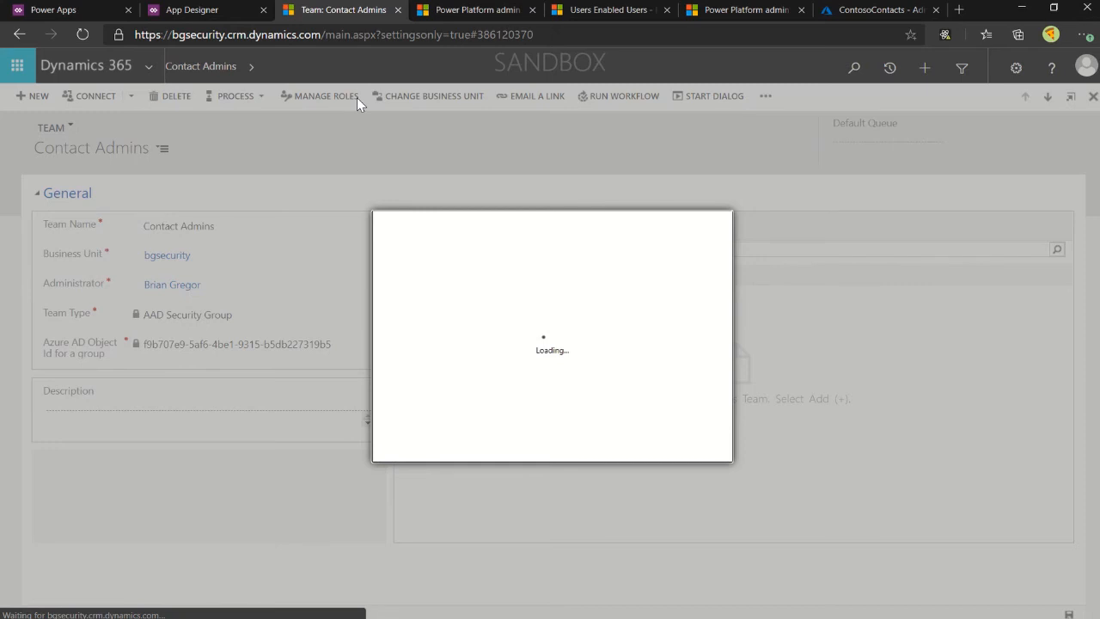
{"action": "scroll", "coordinate": [480, 345], "scroll_direction": "down", "scroll_amount": 2}
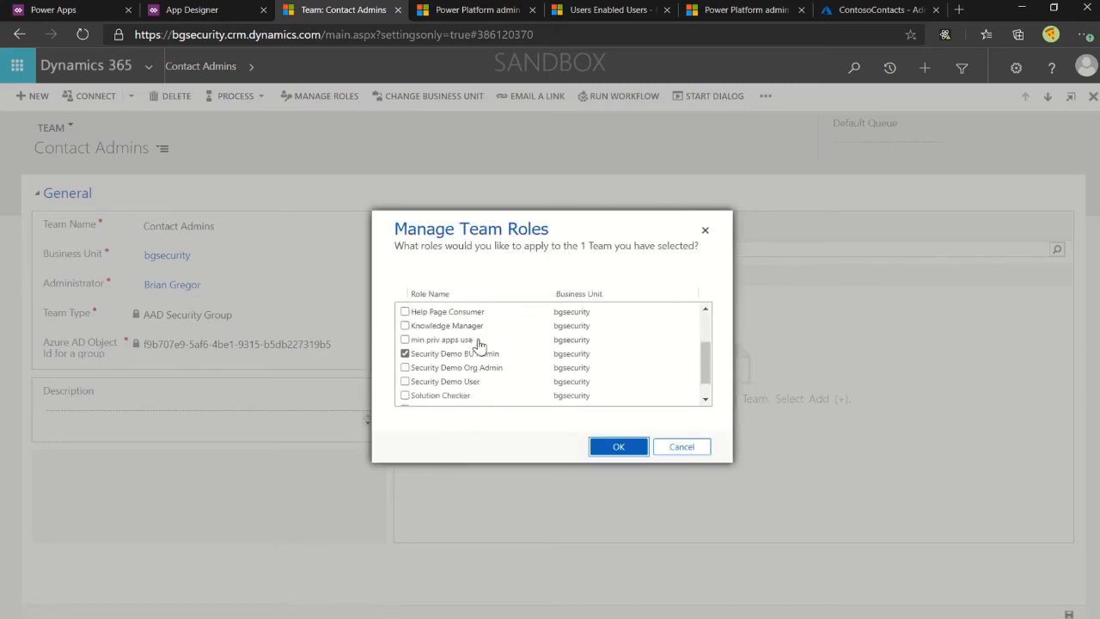
{"action": "scroll", "coordinate": [479, 345], "scroll_direction": "down", "scroll_amount": 1}
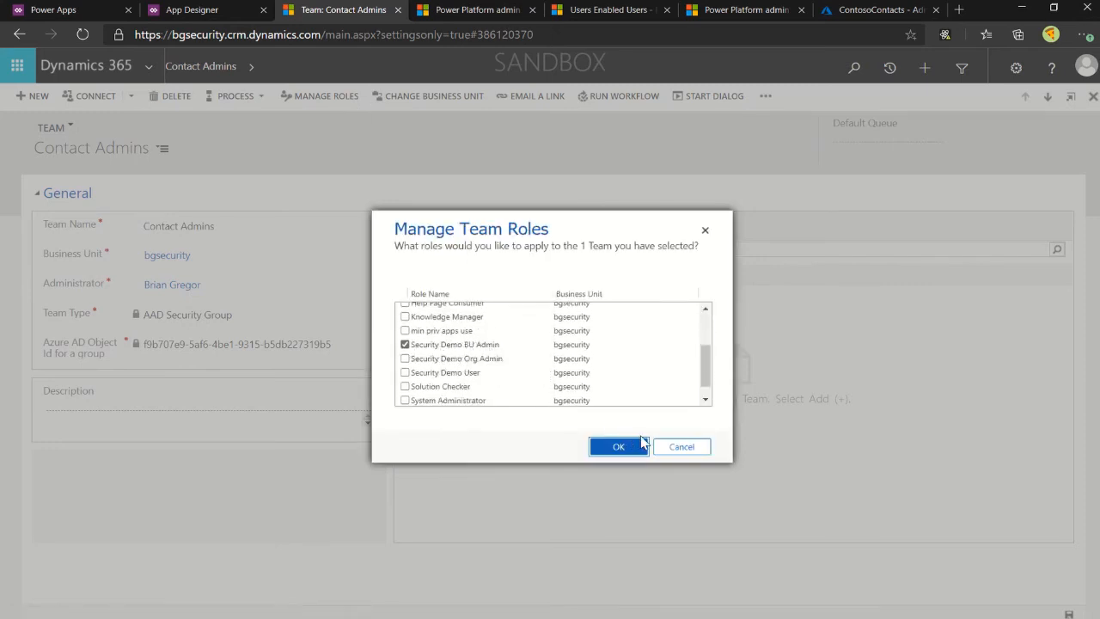
{"action": "left_click", "coordinate": [678, 447]}
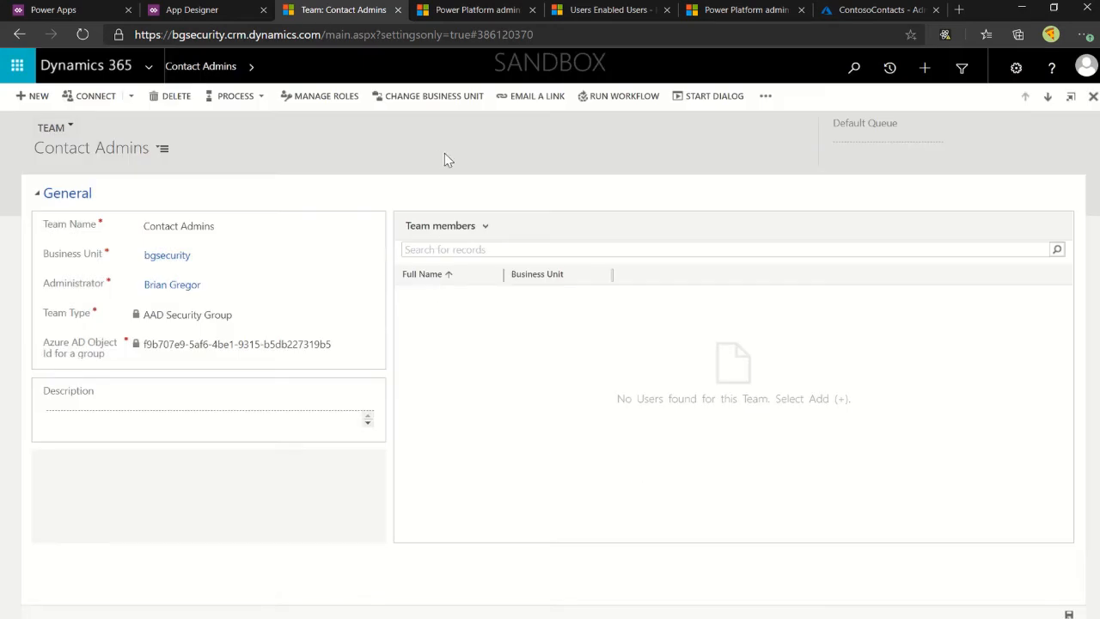
Examine the Contact Admins team's name, team type and Azure AD object ID fields
{"action": "left_click", "coordinate": [227, 227]}
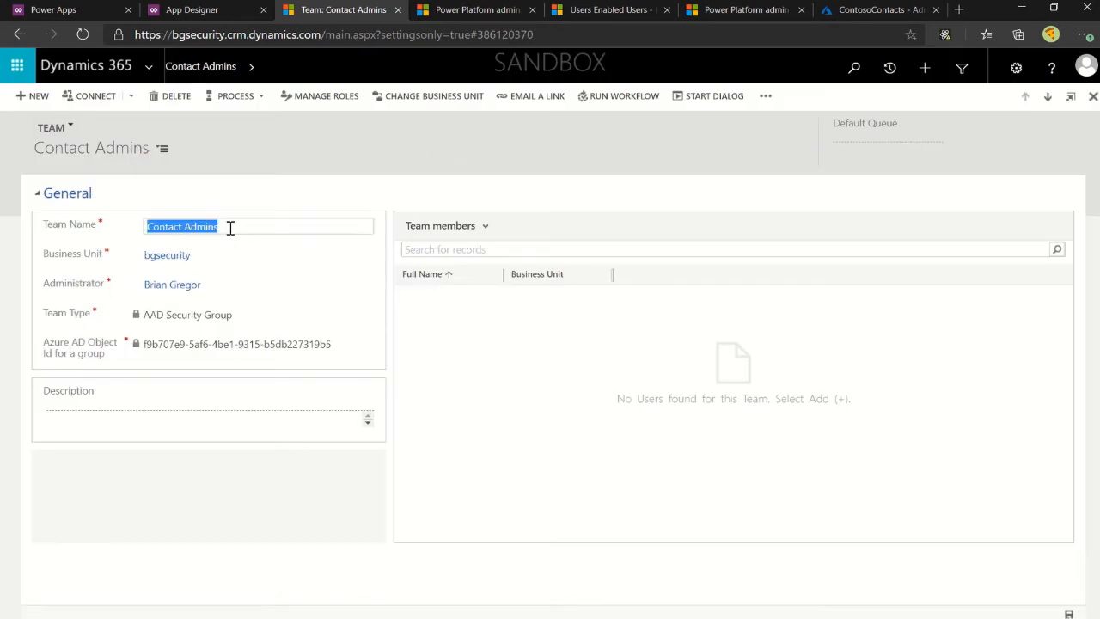
{"action": "triple_click", "coordinate": [60, 323]}
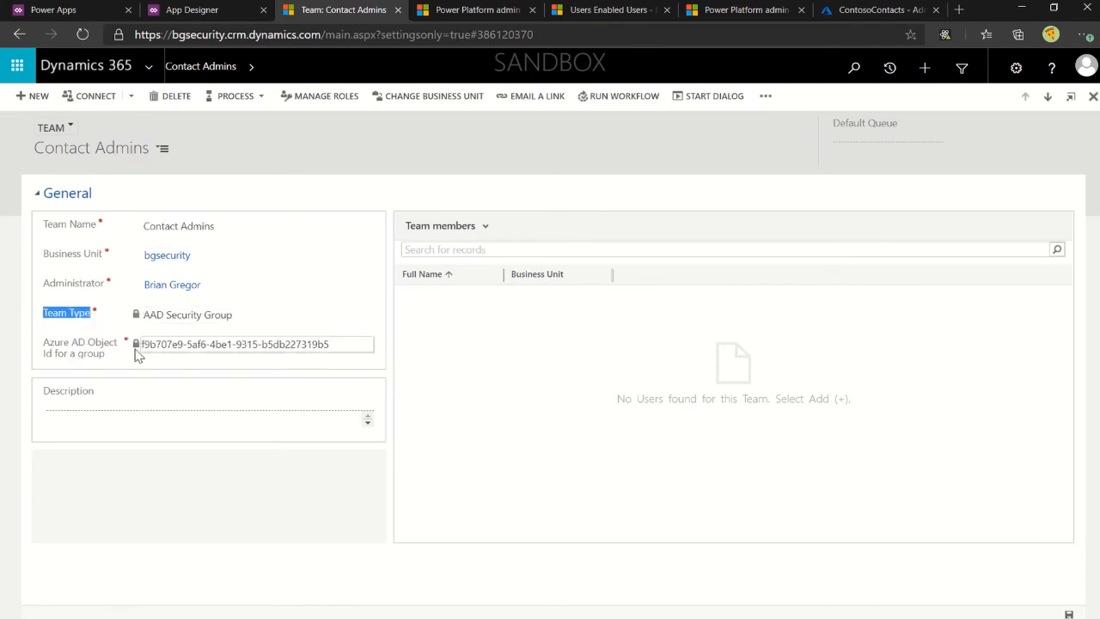
{"action": "triple_click", "coordinate": [78, 351]}
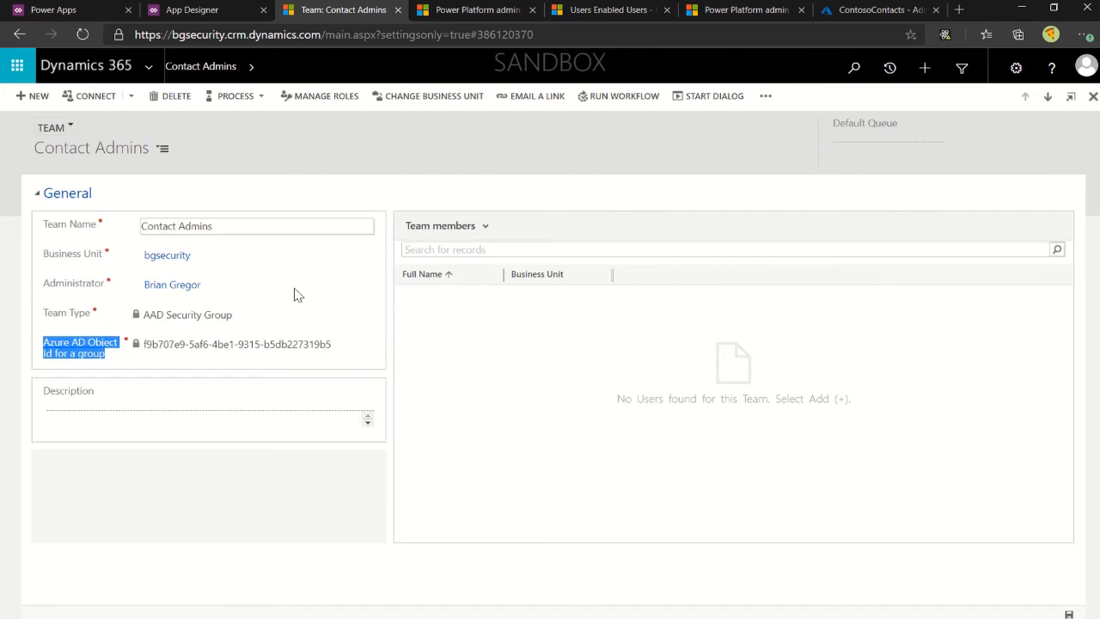
Switch to the Florida user's Contoso Contacts window and inspect the secured email and mobile phone fields on several sample contacts
{"action": "key", "text": "alt+Tab"}
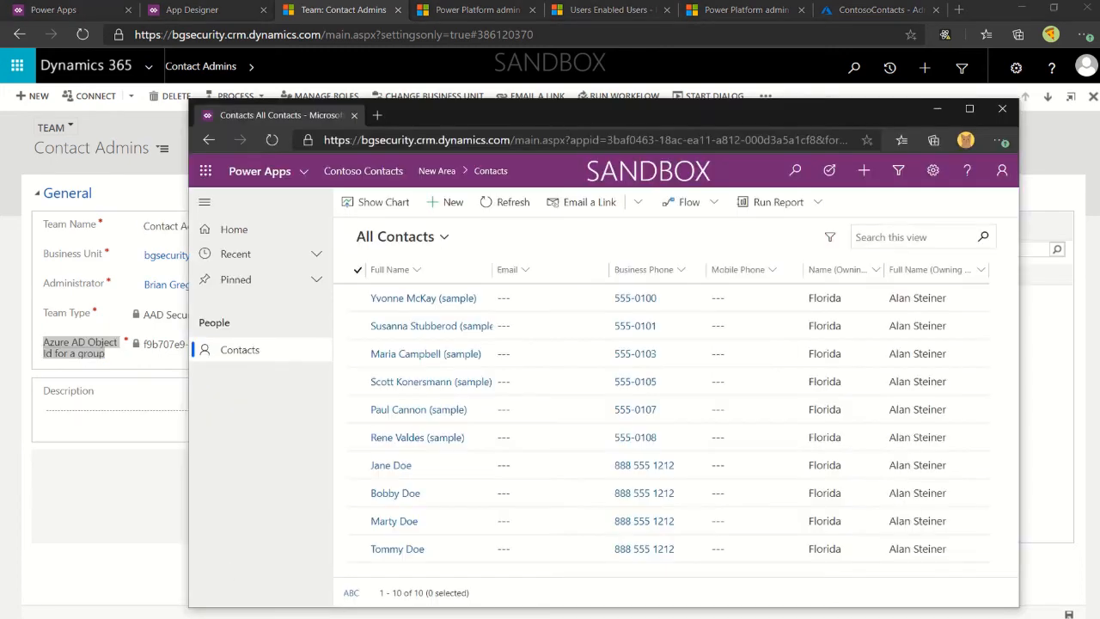
{"action": "left_click", "coordinate": [333, 139]}
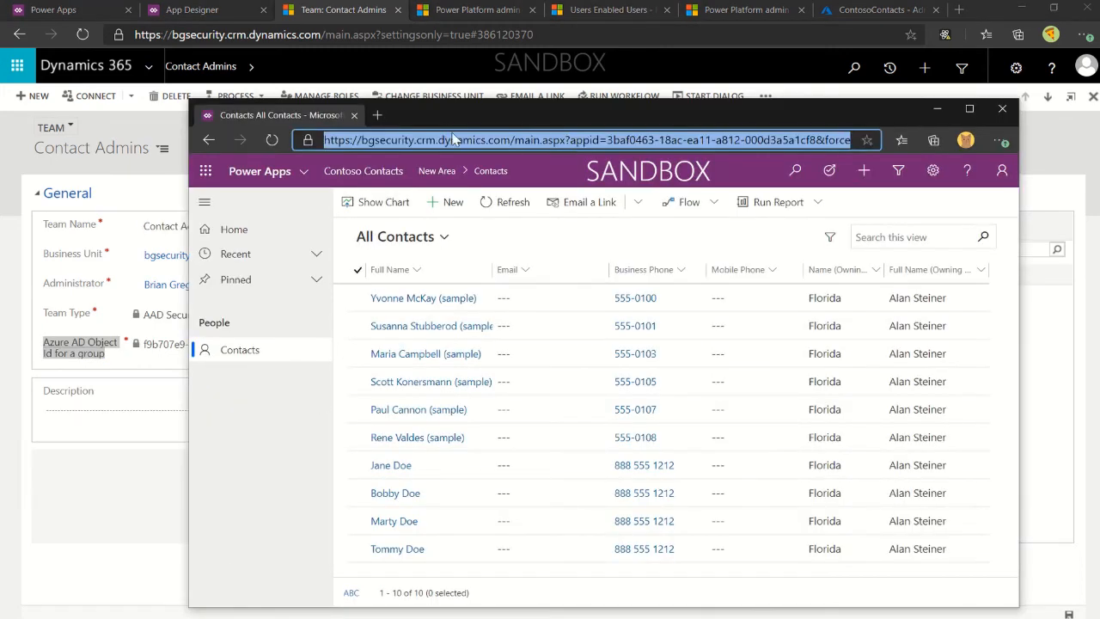
{"action": "left_click", "coordinate": [245, 359]}
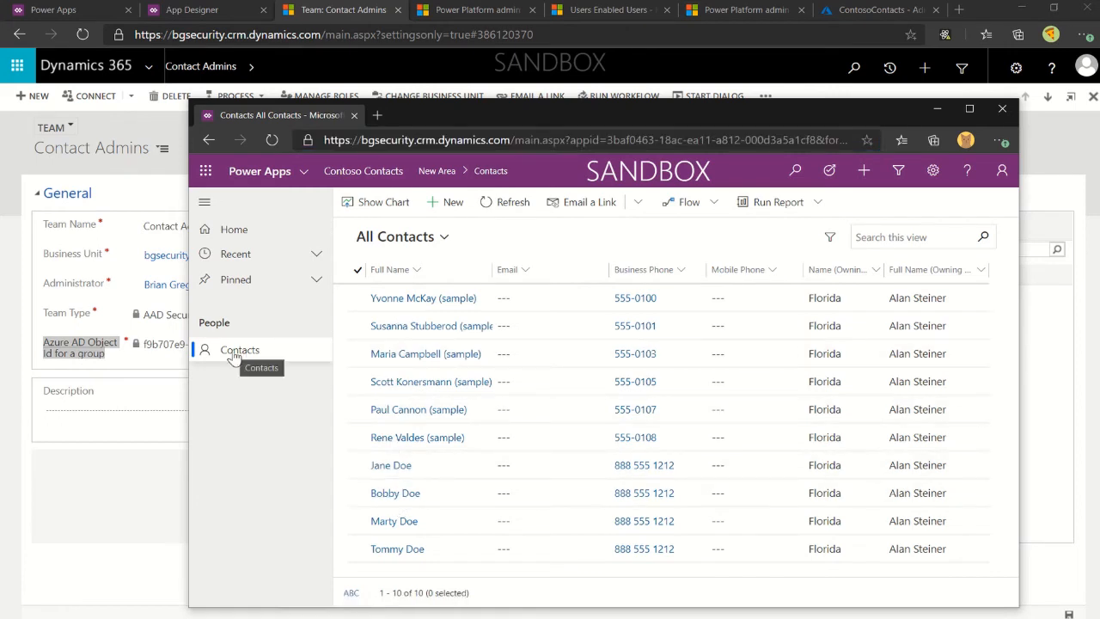
{"action": "left_click", "coordinate": [417, 299]}
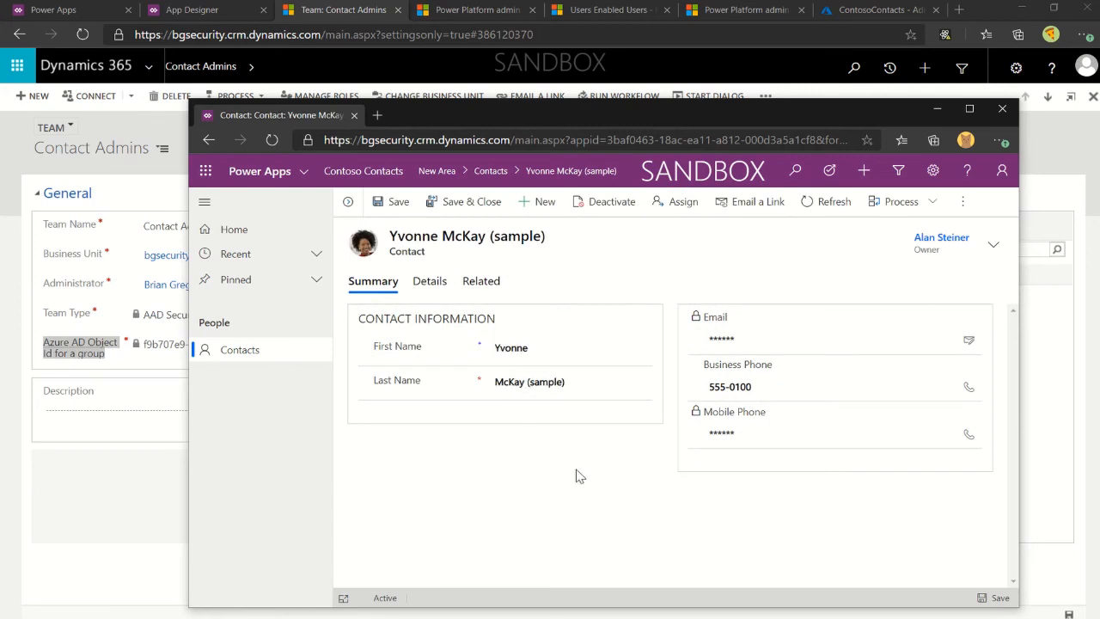
{"action": "left_click", "coordinate": [350, 206]}
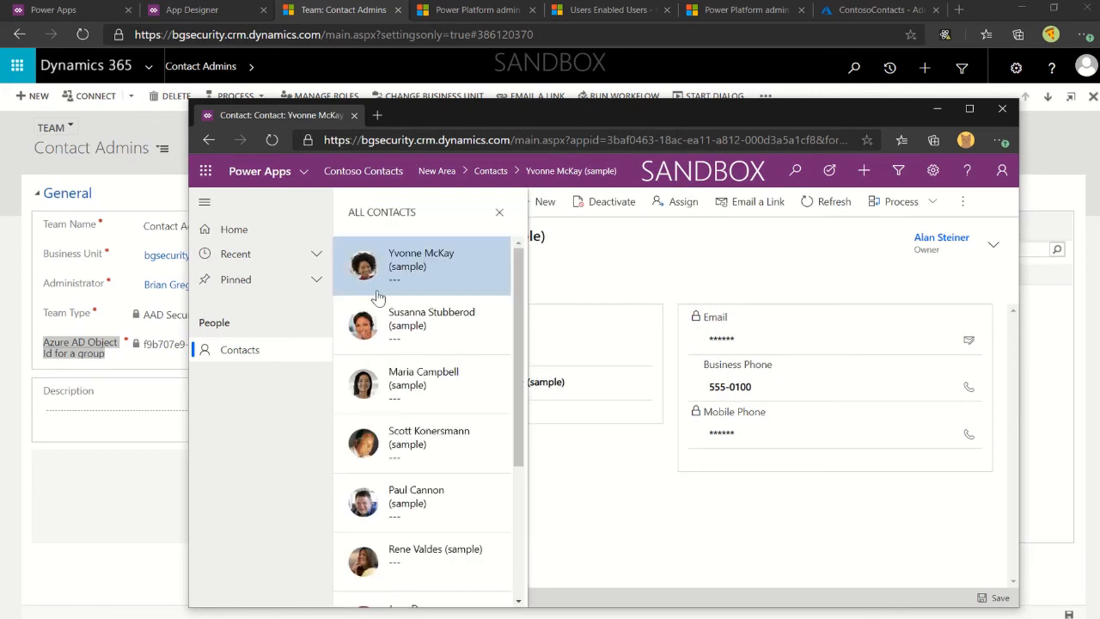
{"action": "left_click", "coordinate": [404, 327]}
{"action": "left_click", "coordinate": [432, 387]}
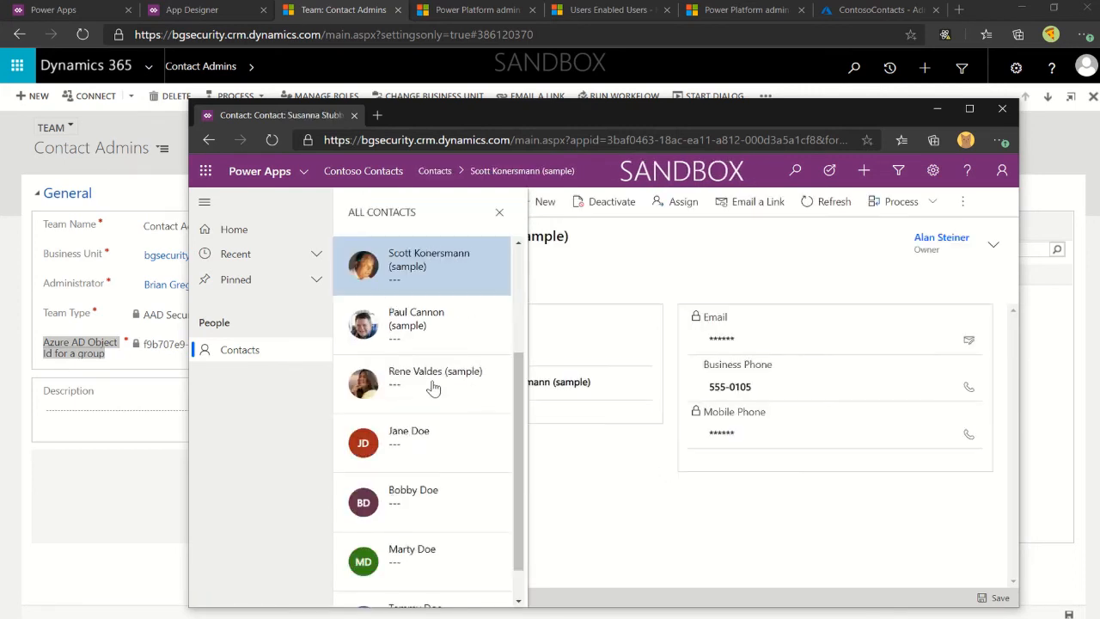
{"action": "left_click", "coordinate": [500, 211]}
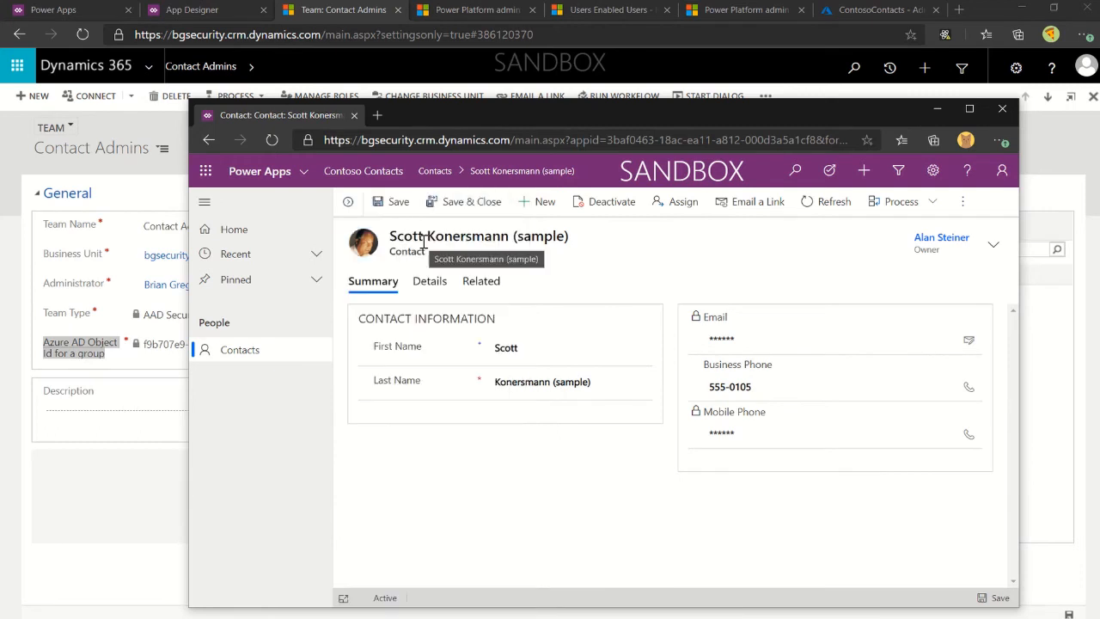
Return to the App Designer for Contoso Contacts and copy the app's Unified Interface URL
{"action": "left_click", "coordinate": [134, 561]}
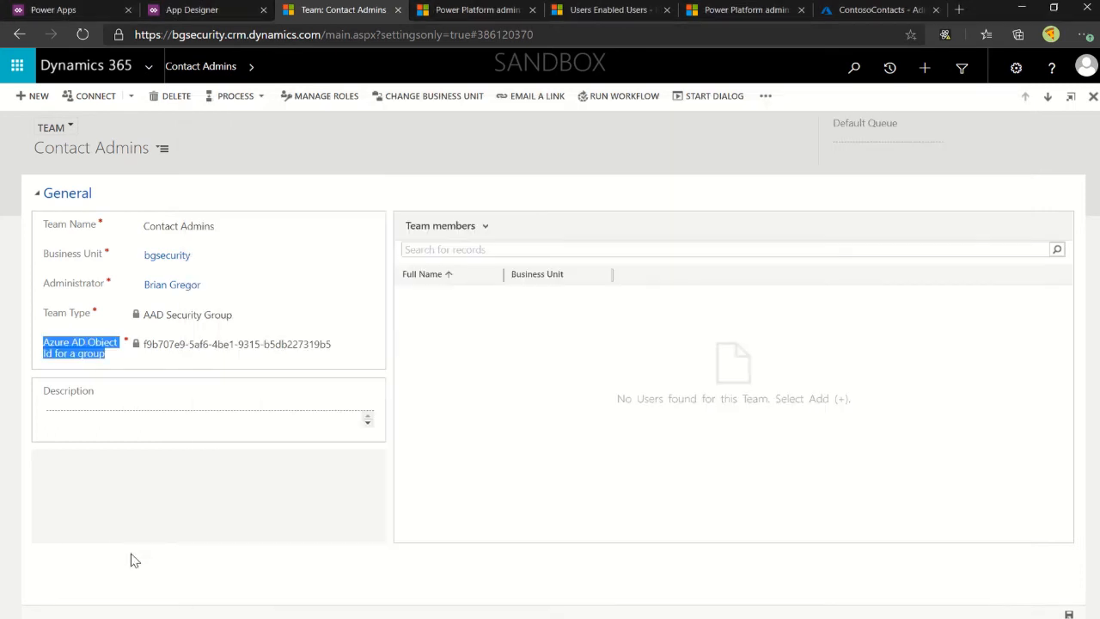
{"action": "left_click", "coordinate": [86, 8]}
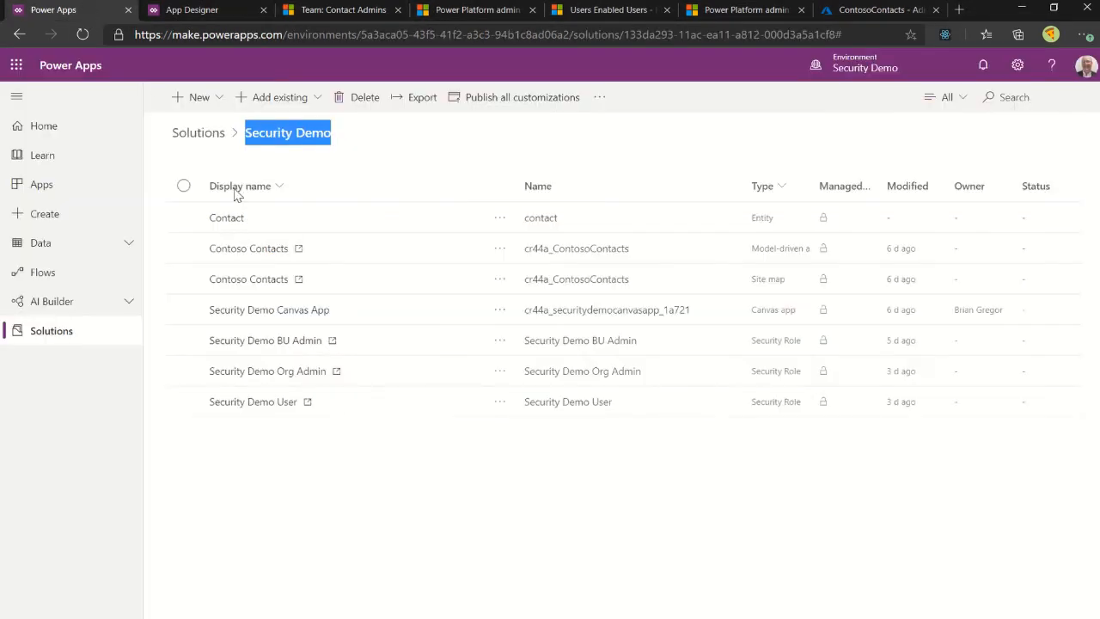
{"action": "left_click", "coordinate": [213, 12]}
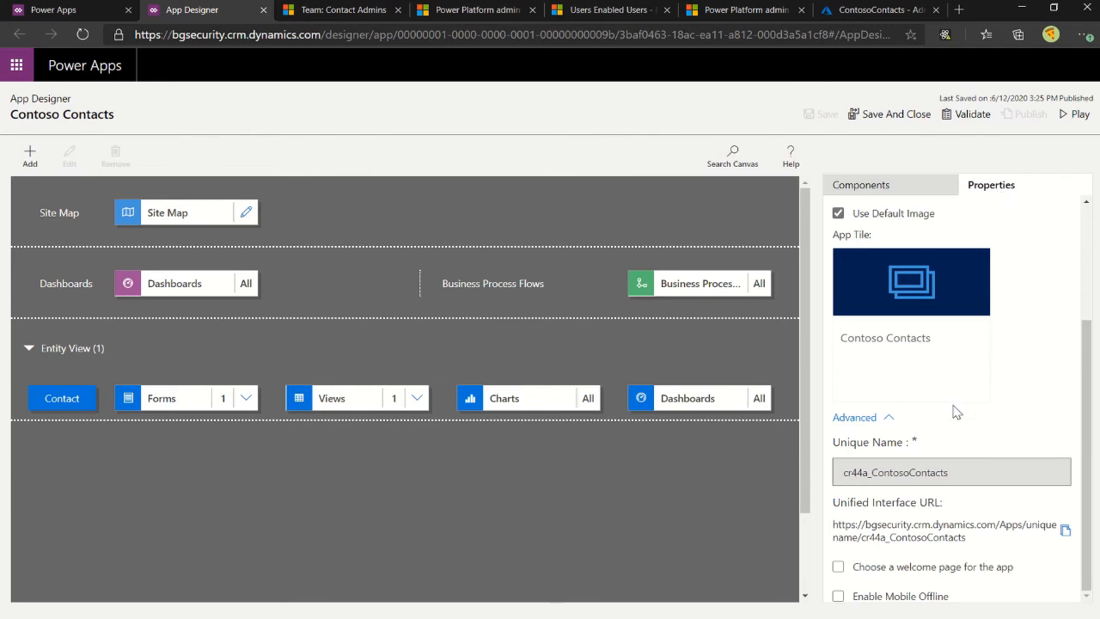
{"action": "triple_click", "coordinate": [880, 528]}
{"action": "key", "text": "ctrl+c"}
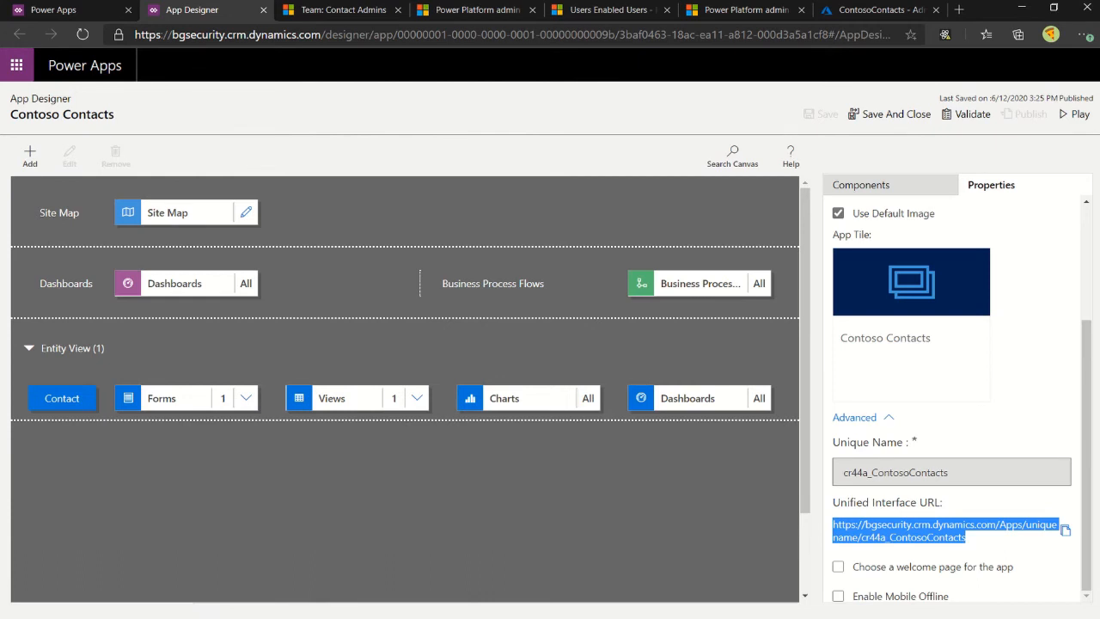
Try to load the copied Contoso Contacts URL in the Connecticut user's browser window and read the page's message
{"action": "left_click", "coordinate": [210, 617]}
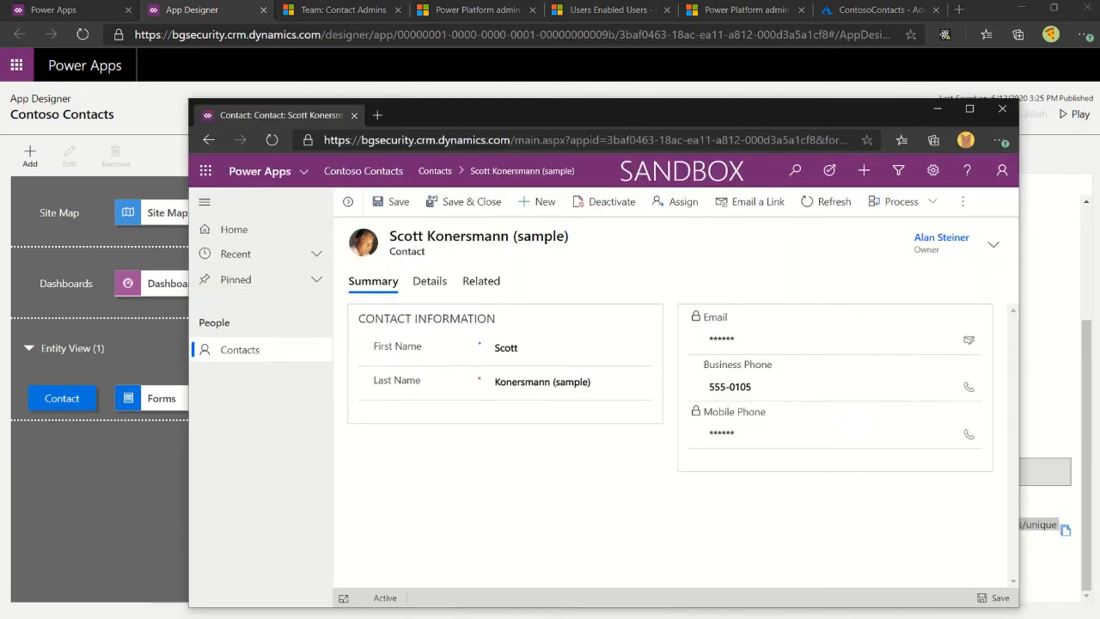
{"action": "left_click", "coordinate": [391, 143]}
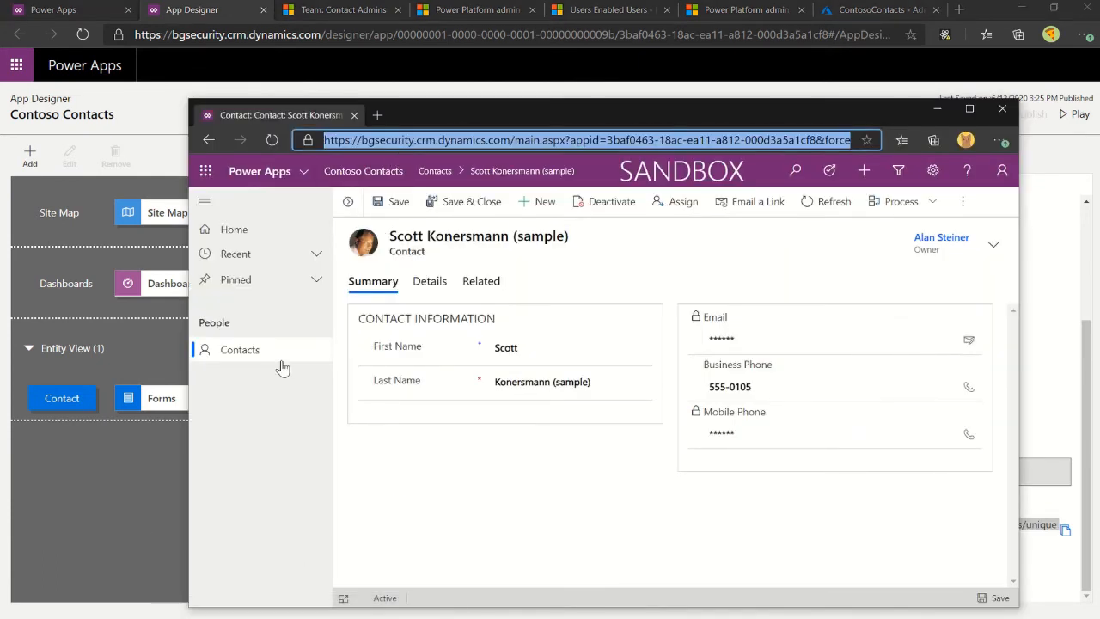
{"action": "key", "text": "ctrl+n"}
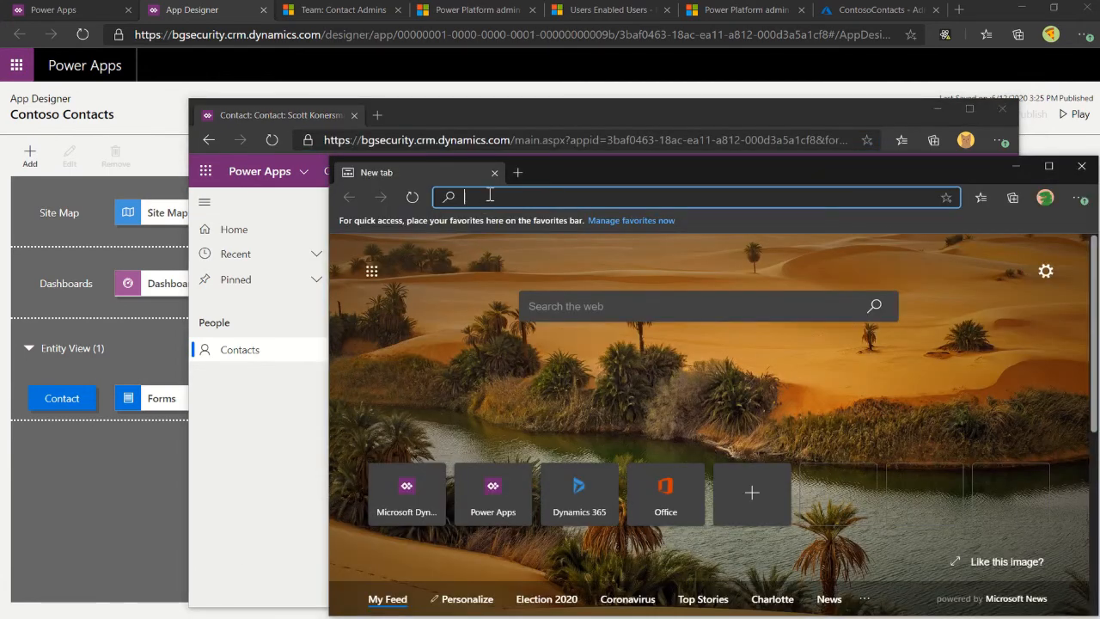
{"action": "key", "text": "ctrl+v"}
{"action": "key", "text": "Return"}
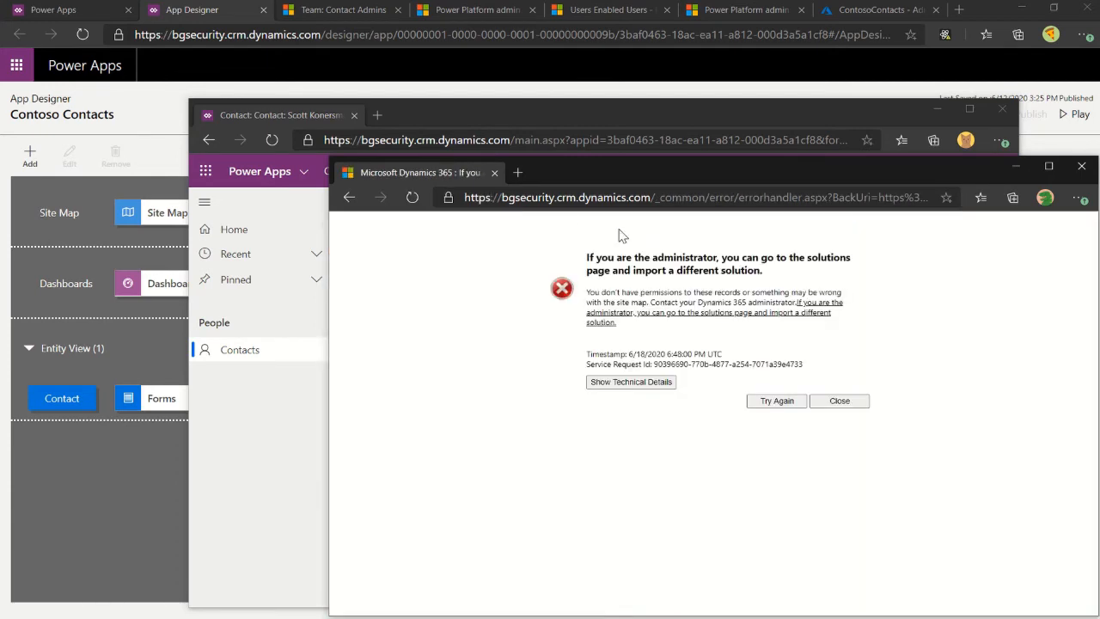
{"action": "left_click_drag", "start_coordinate": [608, 258], "coordinate": [686, 275]}
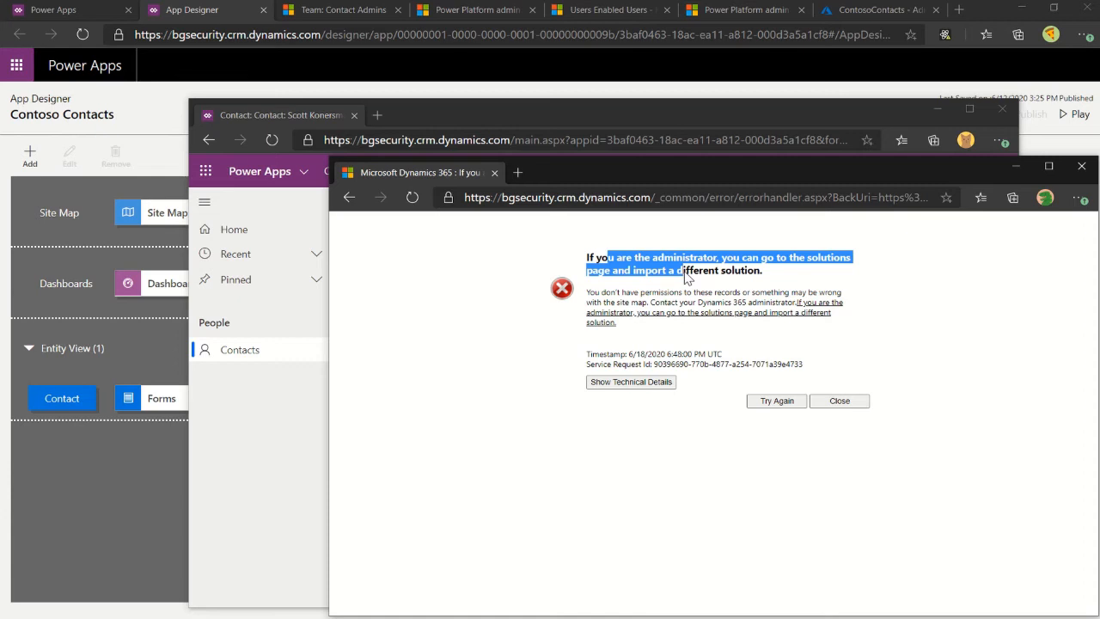
{"action": "left_click_drag", "start_coordinate": [686, 275], "coordinate": [693, 292]}
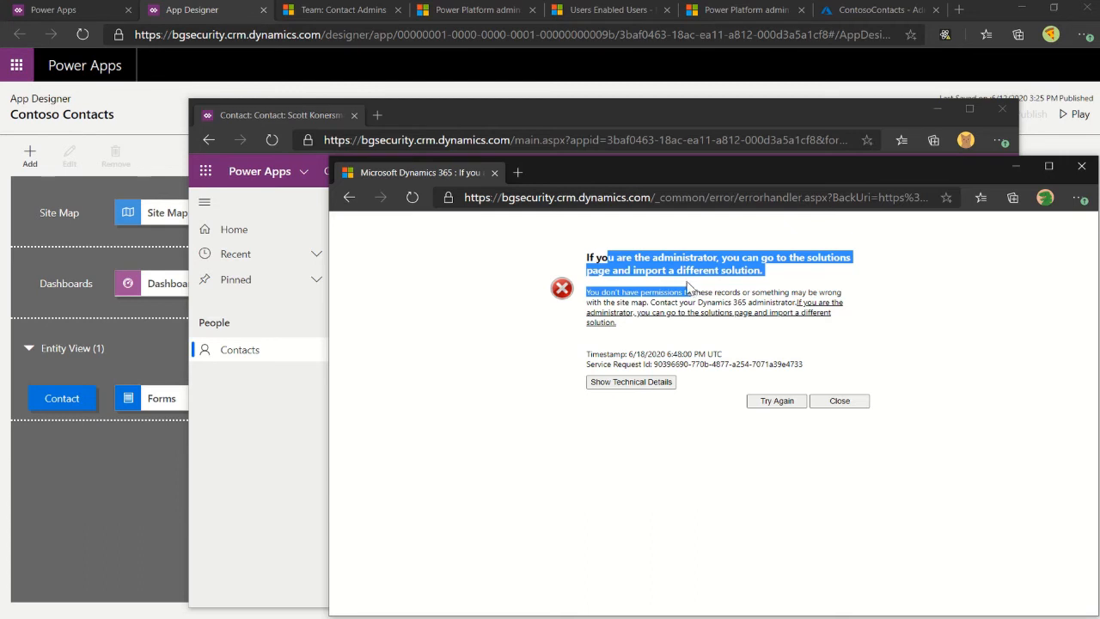
{"action": "left_click", "coordinate": [670, 273]}
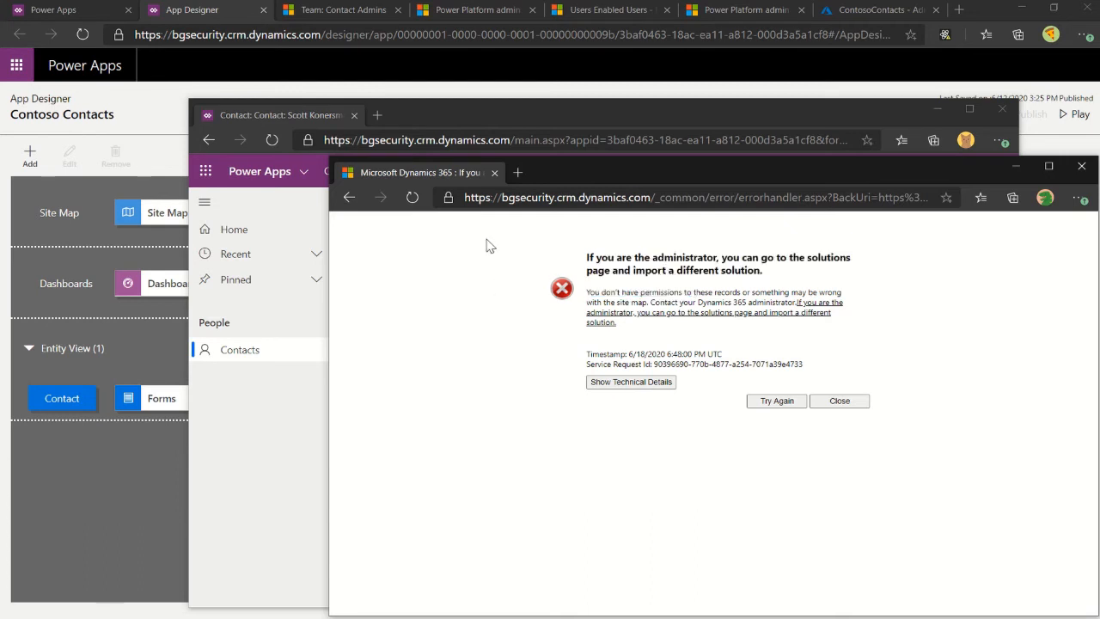
{"action": "left_click", "coordinate": [498, 199]}
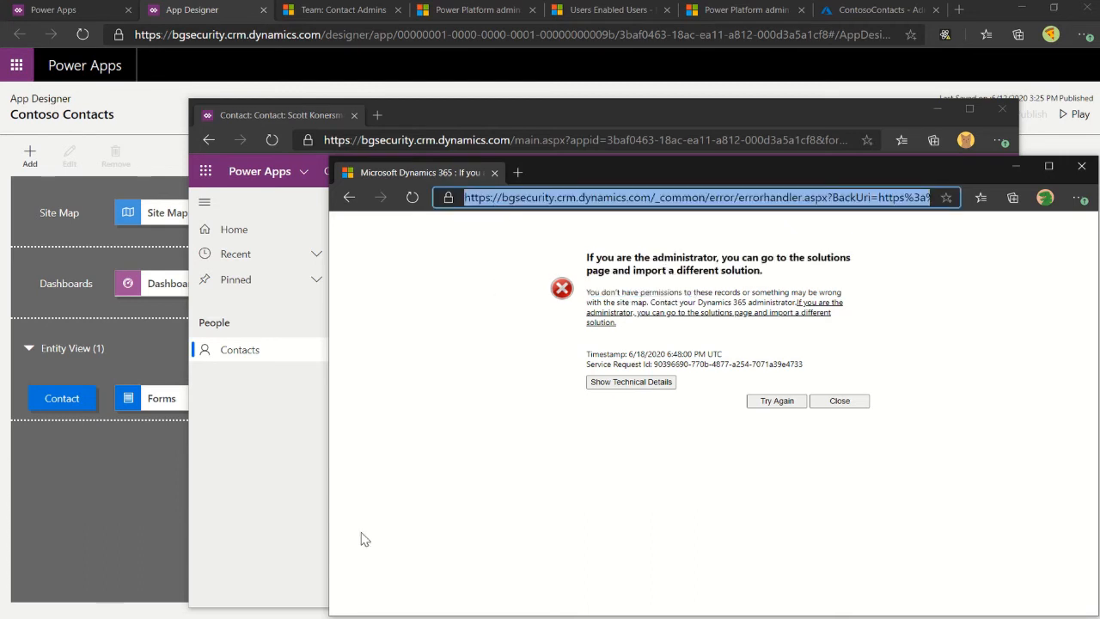
{"action": "left_click", "coordinate": [658, 200]}
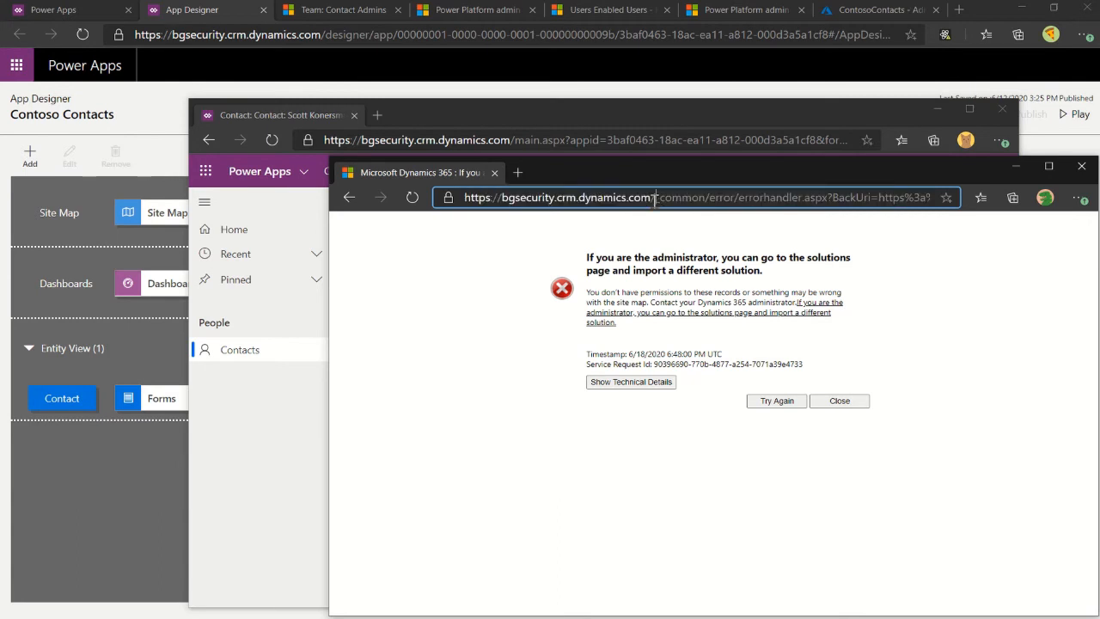
{"action": "key", "text": "shift+End"}
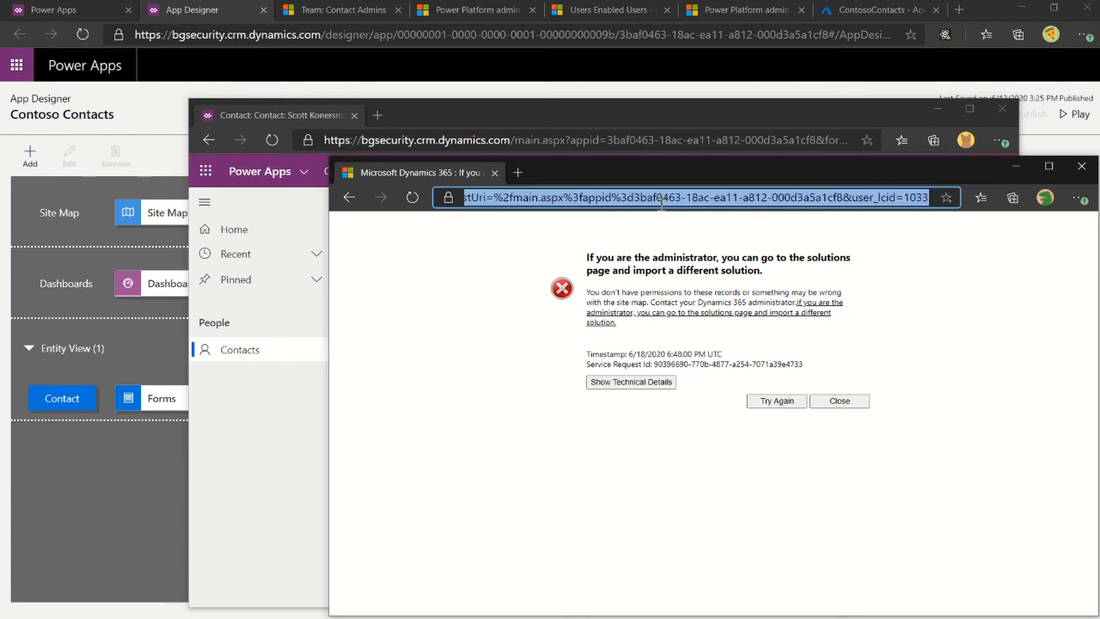
{"action": "key", "text": "BackSpace"}
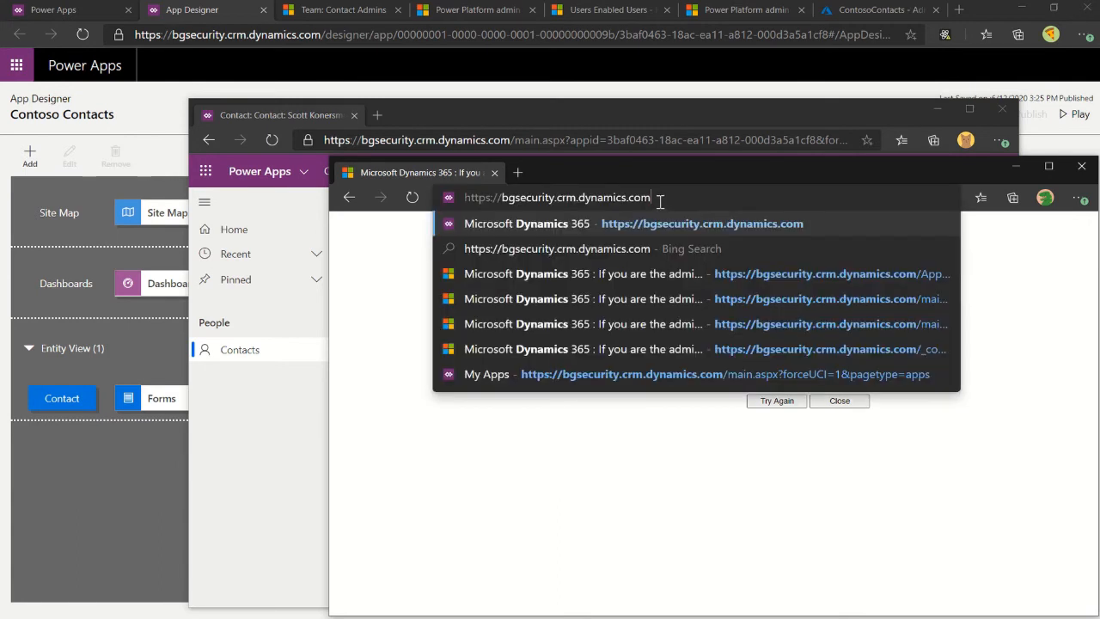
{"action": "left_click_drag", "start_coordinate": [661, 200], "coordinate": [497, 197]}
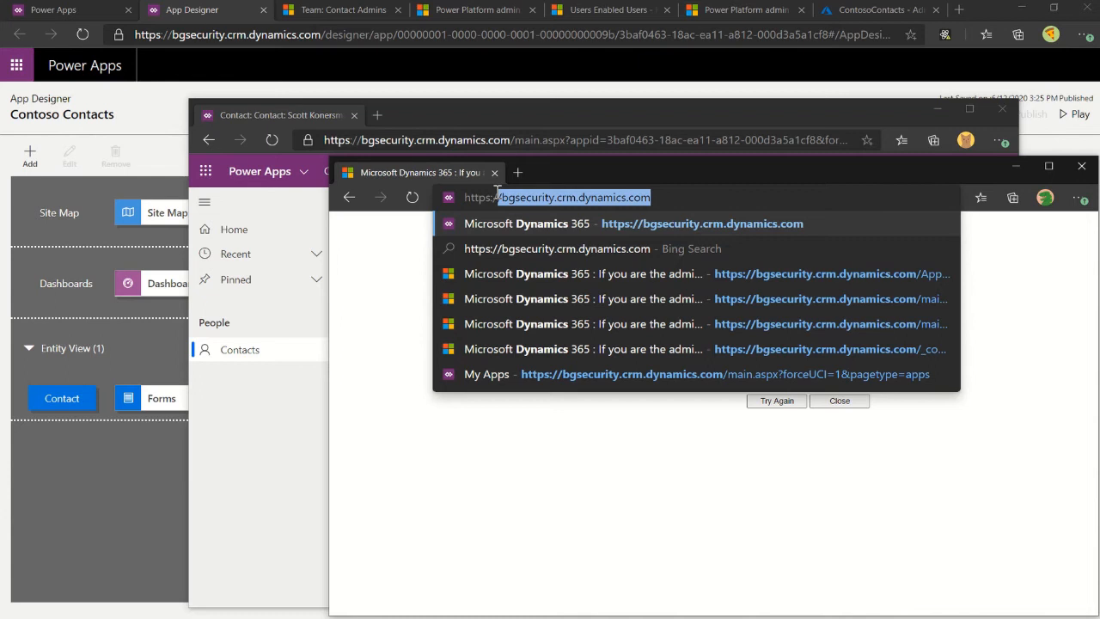
{"action": "left_click", "coordinate": [707, 198]}
{"action": "left_click", "coordinate": [987, 255]}
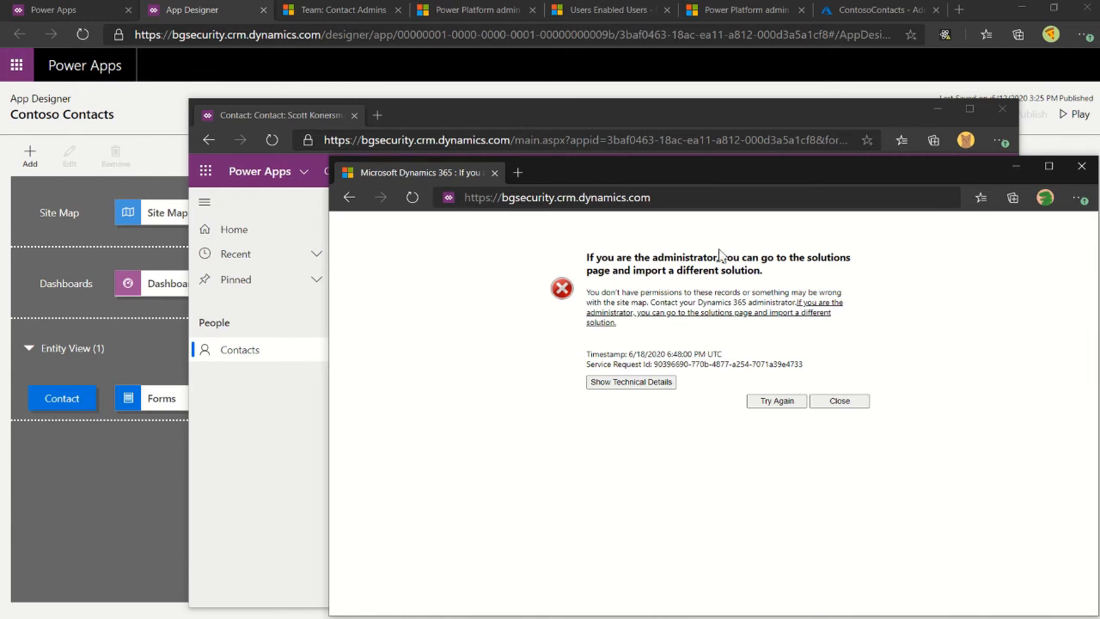
{"action": "left_click", "coordinate": [526, 199]}
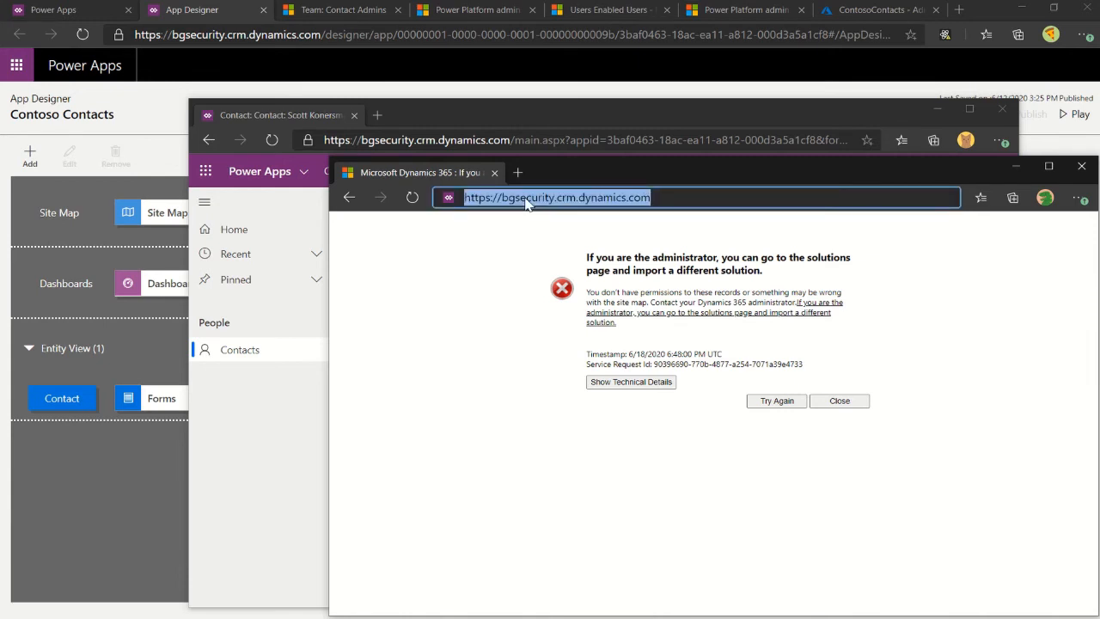
{"action": "key", "text": "Return"}
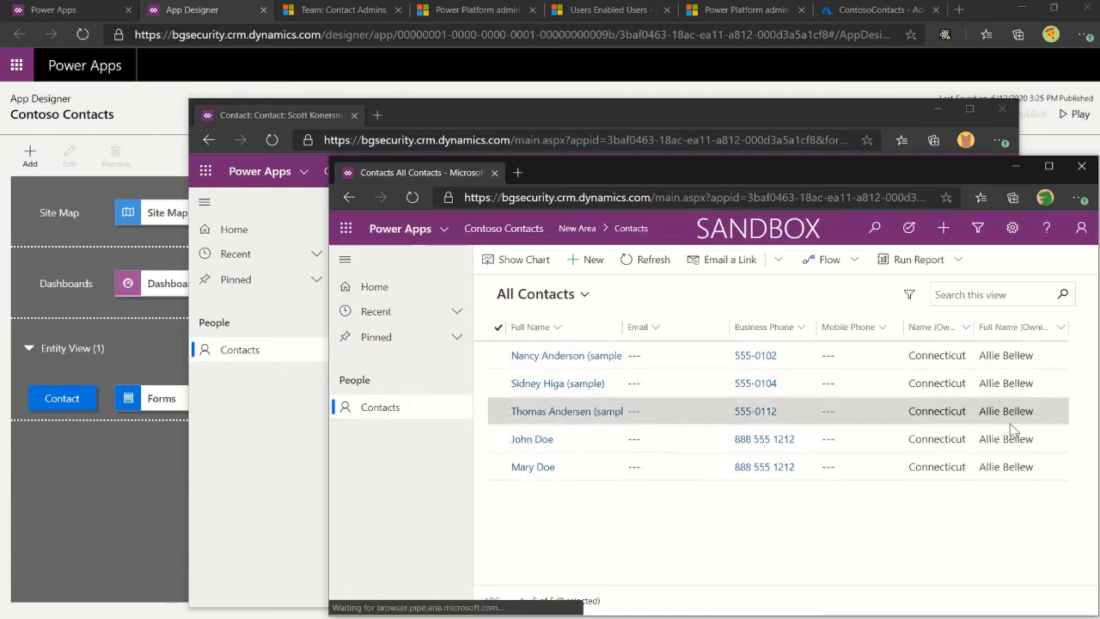
Go back to the team records, check the Contact Users team's members and business units, and return to the Contact Admins team
{"action": "left_click", "coordinate": [152, 510]}
{"action": "left_click", "coordinate": [369, 13]}
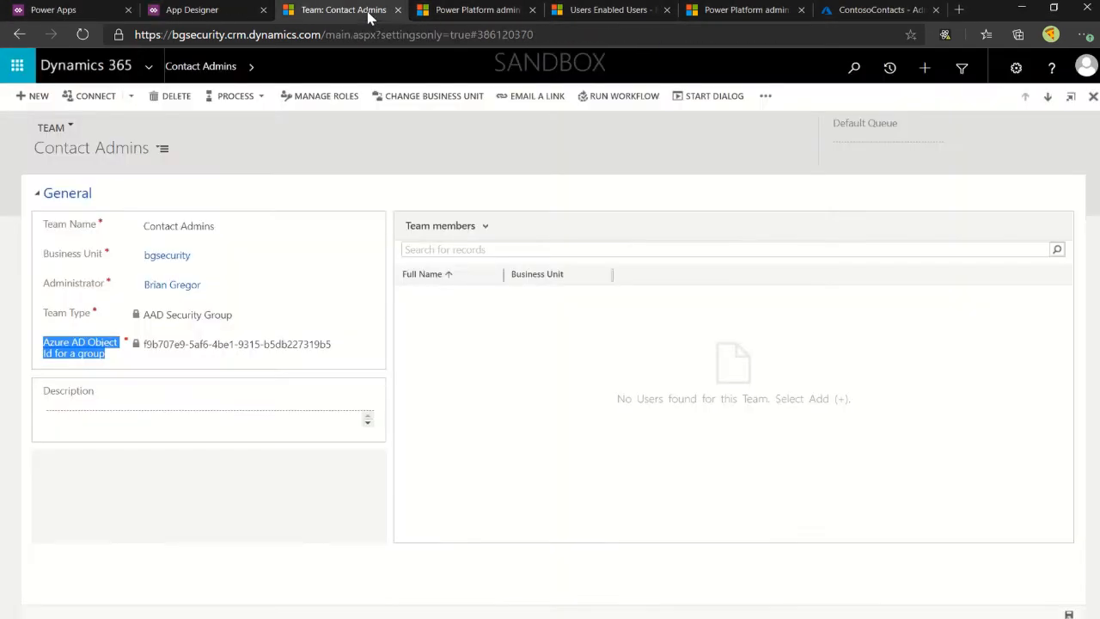
{"action": "left_click", "coordinate": [1048, 96]}
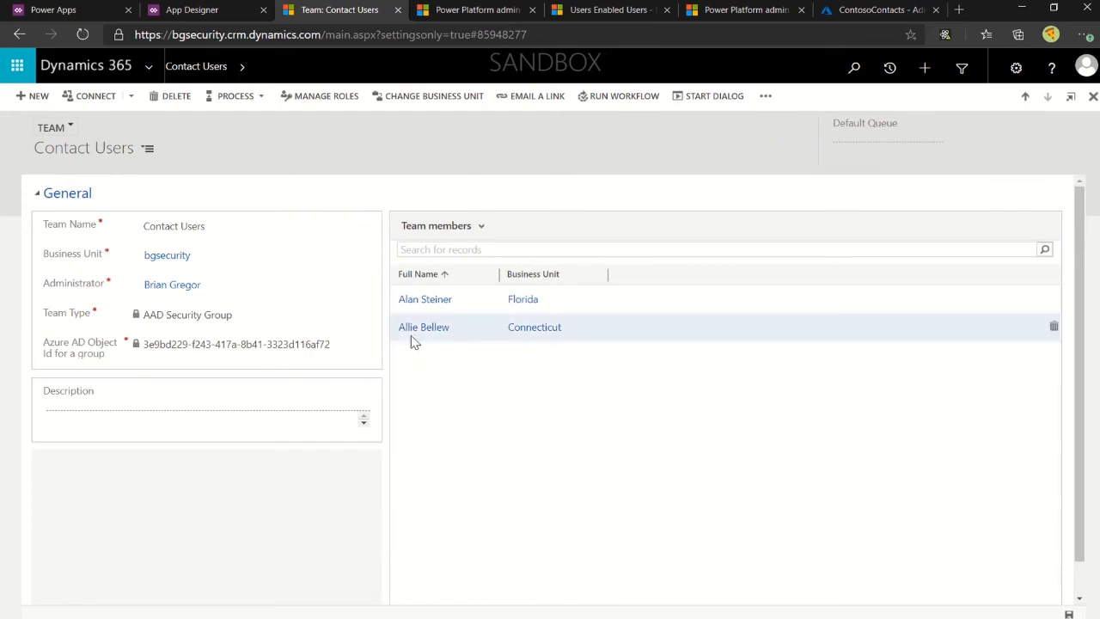
{"action": "left_click", "coordinate": [658, 326]}
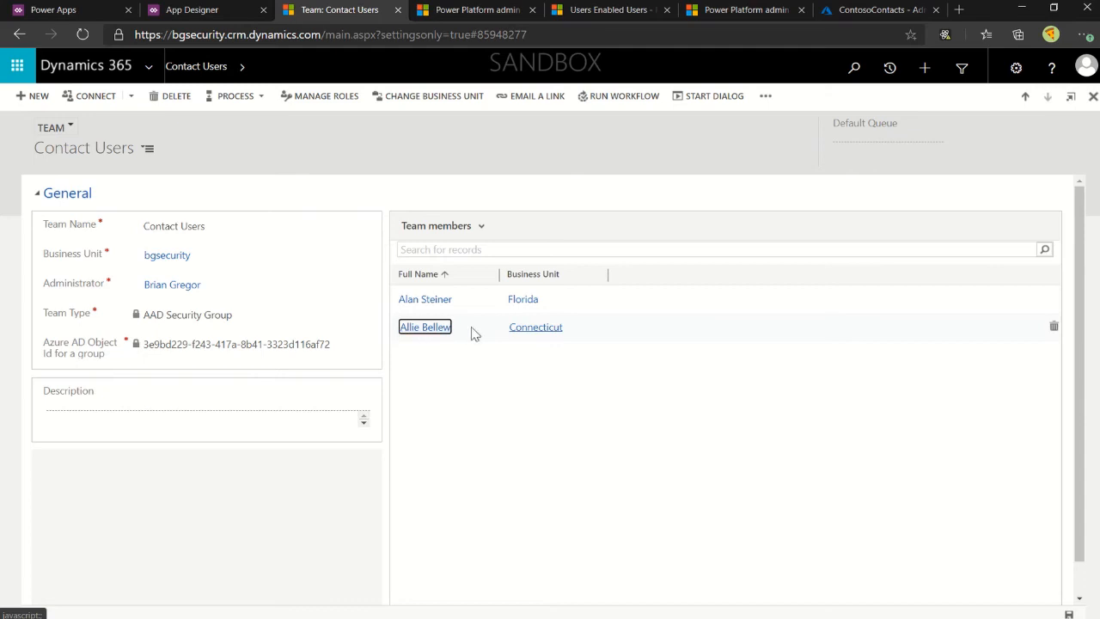
{"action": "left_click", "coordinate": [1026, 96]}
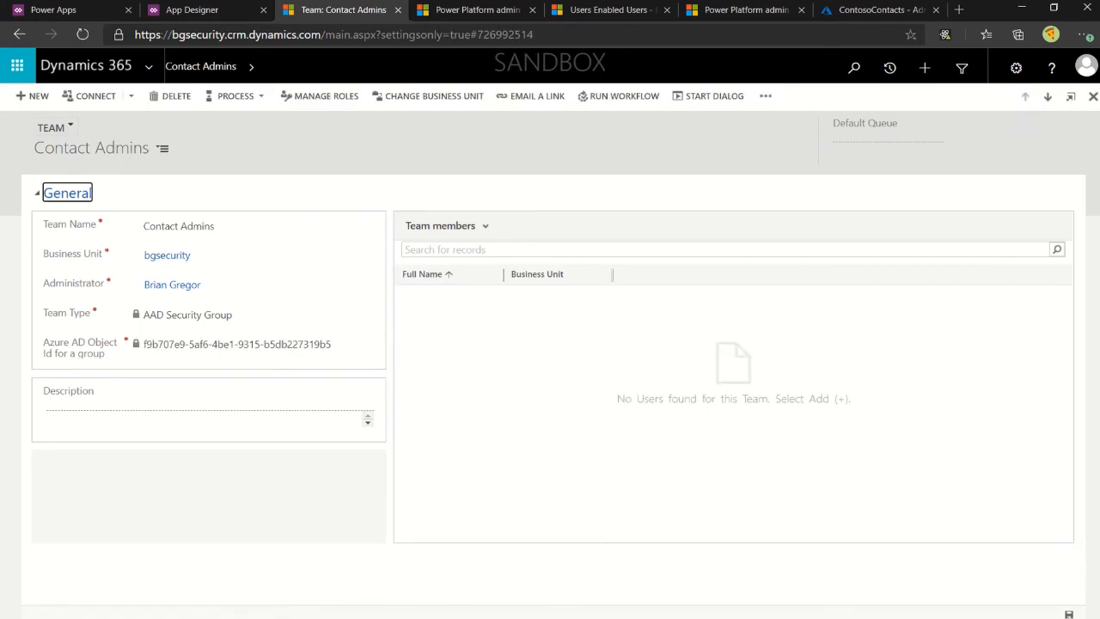
{"action": "key", "text": "ctrl+n"}
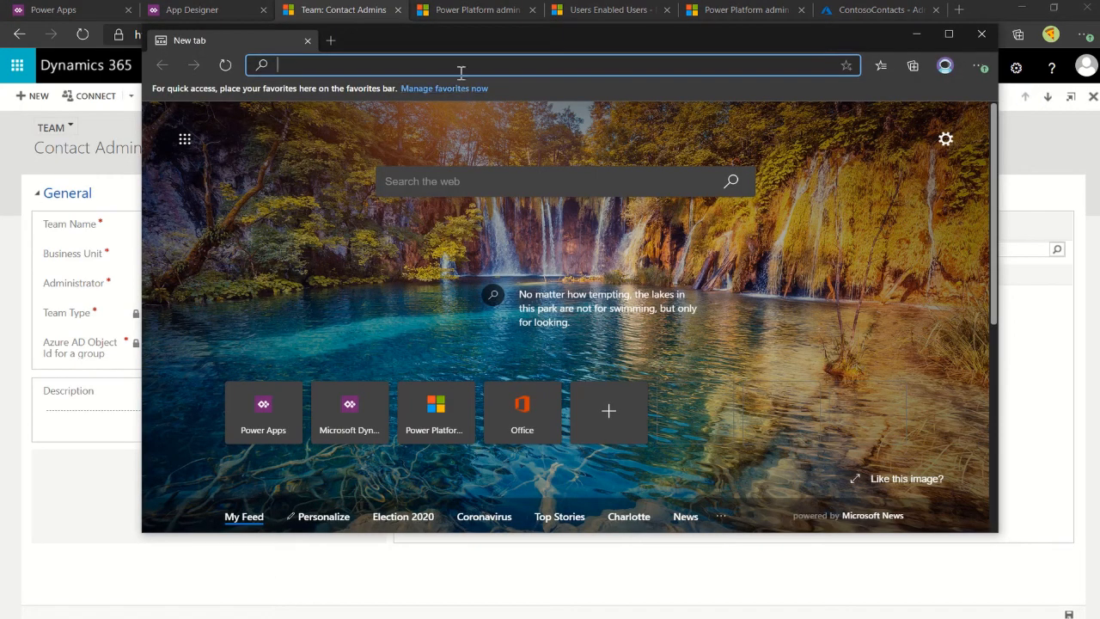
{"action": "type", "text": "https://bgsecurity.crm.dynamics.com/Apps/uniquename/cr44a_ContosoContacts"}
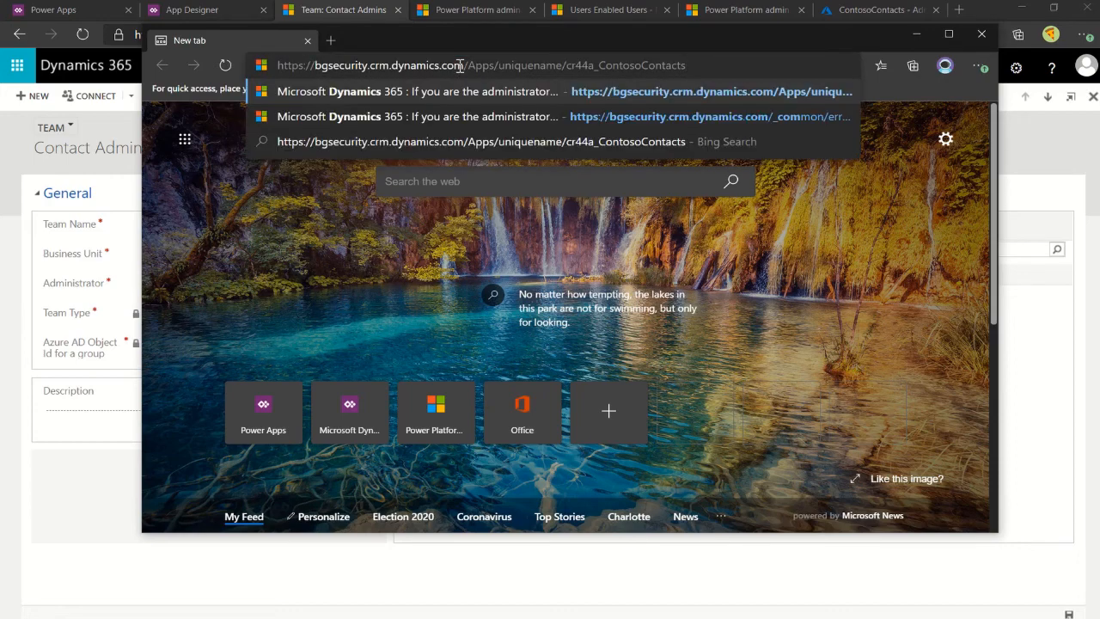
{"action": "key", "text": "BackSpace"}
{"action": "key", "text": "BackSpace"}
{"action": "key", "text": "BackSpace"}
{"action": "key", "text": "BackSpace"}
{"action": "key", "text": "BackSpace"}
{"action": "key", "text": "BackSpace"}
{"action": "key", "text": "BackSpace"}
{"action": "key", "text": "BackSpace"}
{"action": "key", "text": "BackSpace"}
{"action": "key", "text": "BackSpace"}
{"action": "key", "text": "BackSpace"}
{"action": "key", "text": "BackSpace"}
{"action": "key", "text": "BackSpace"}
{"action": "key", "text": "BackSpace"}
{"action": "key", "text": "BackSpace"}
{"action": "key", "text": "BackSpace"}
{"action": "key", "text": "BackSpace"}
{"action": "key", "text": "BackSpace"}
{"action": "key", "text": "BackSpace"}
{"action": "key", "text": "BackSpace"}
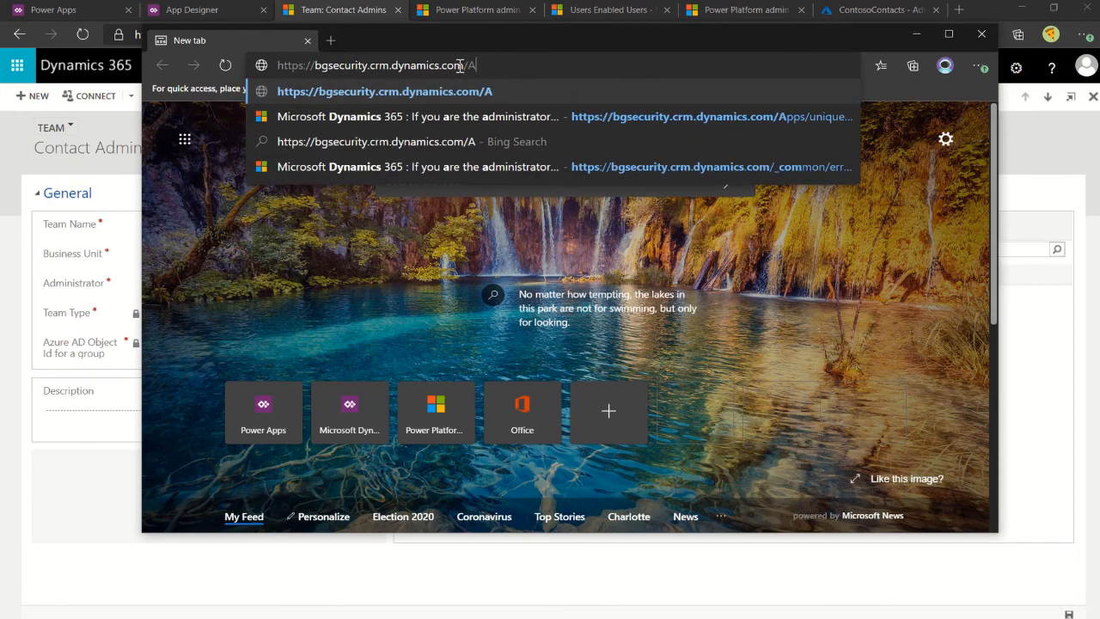
{"action": "key", "text": "BackSpace"}
{"action": "key", "text": "BackSpace"}
{"action": "key", "text": "Return"}
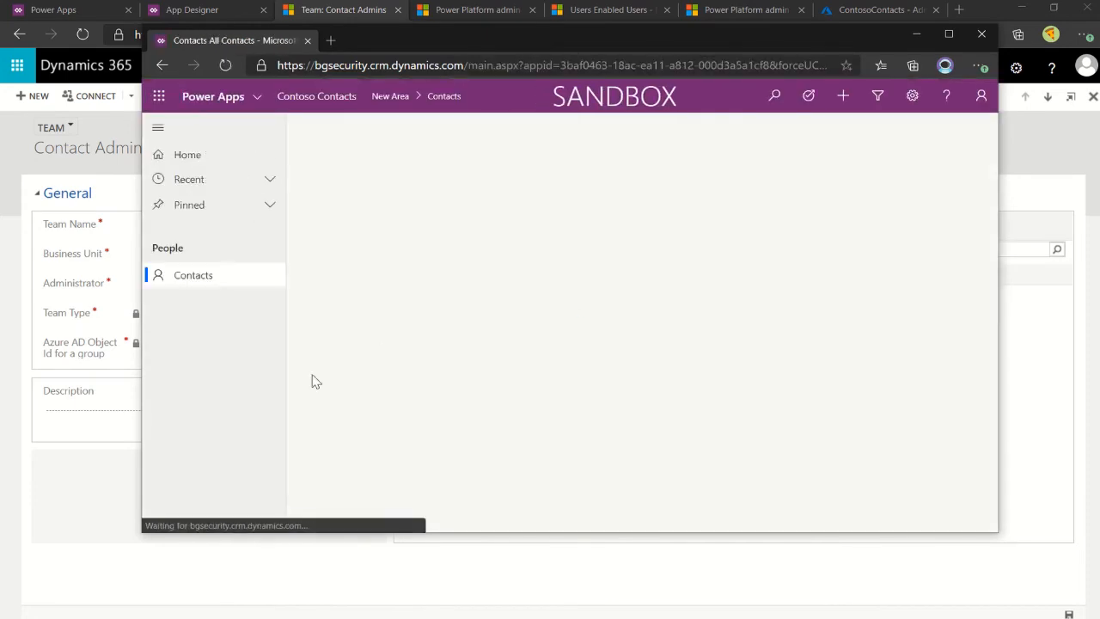
{"action": "left_click", "coordinate": [243, 580]}
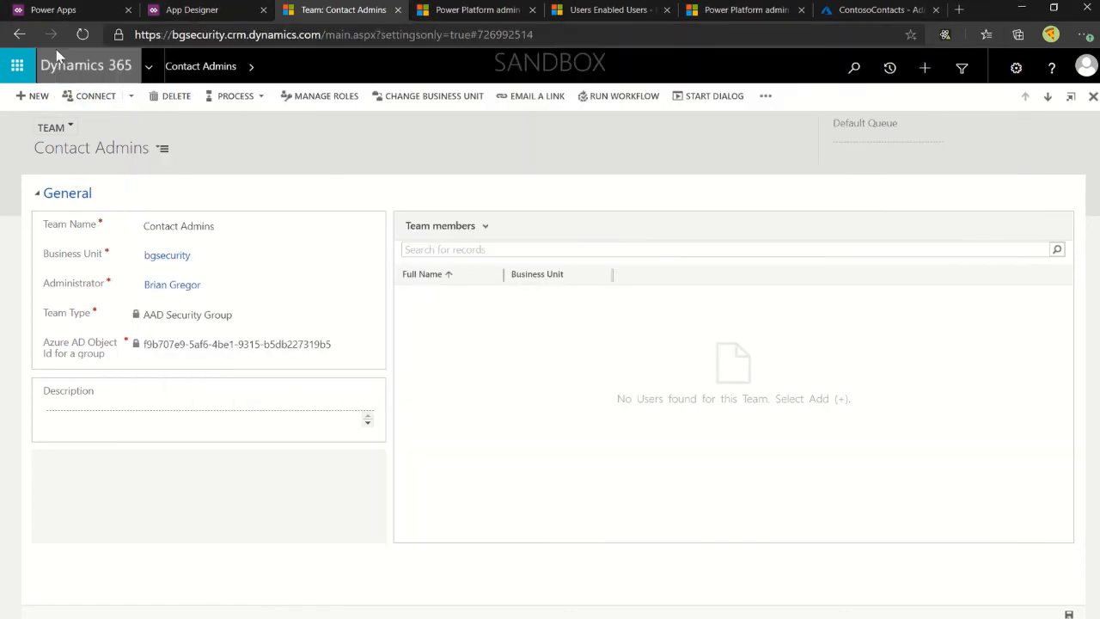
Reload the Contact Admins team record and check its team members and their business unit
{"action": "left_click", "coordinate": [82, 34]}
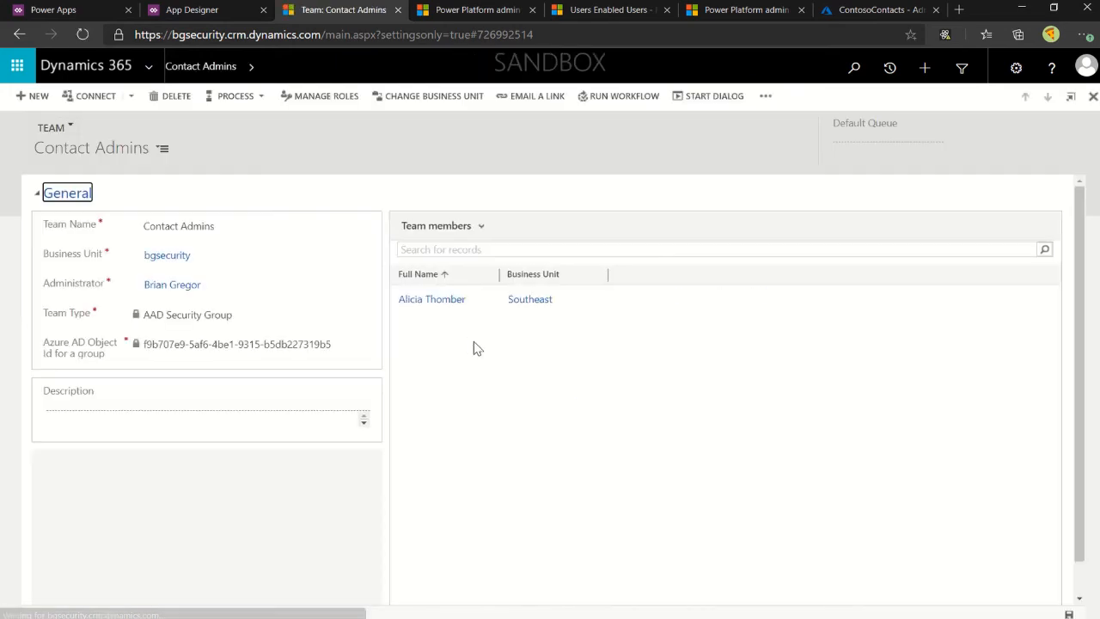
{"action": "left_click", "coordinate": [426, 309]}
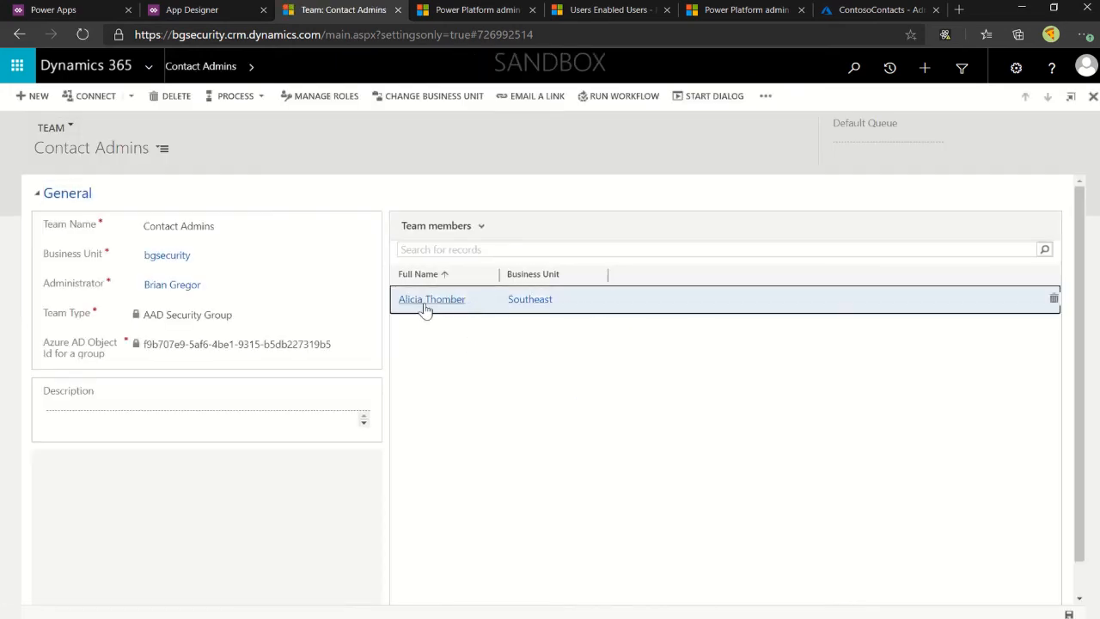
{"action": "left_click", "coordinate": [434, 409]}
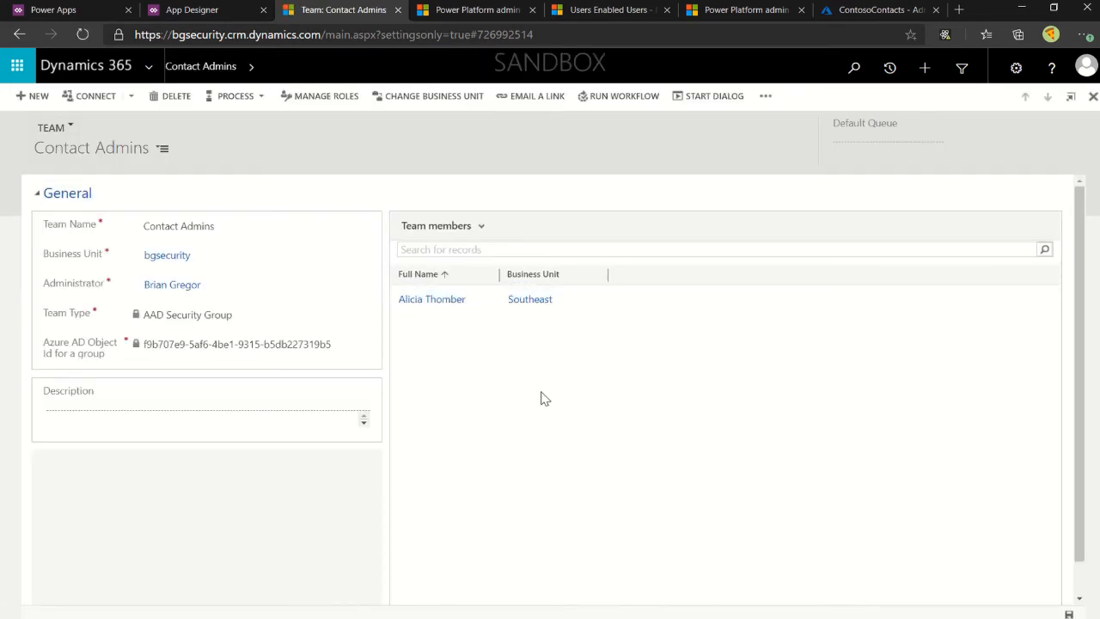
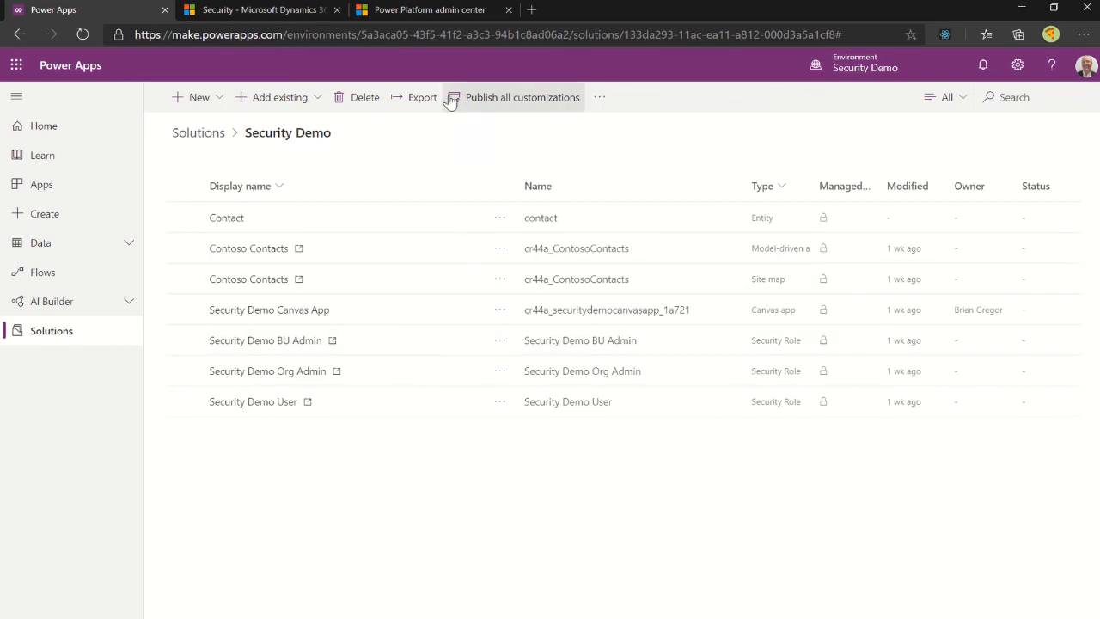
In the Power Platform admin center, dismiss the feedback survey and open Teams from the Security Demo environment's users and permissions settings
{"action": "left_click", "coordinate": [434, 12]}
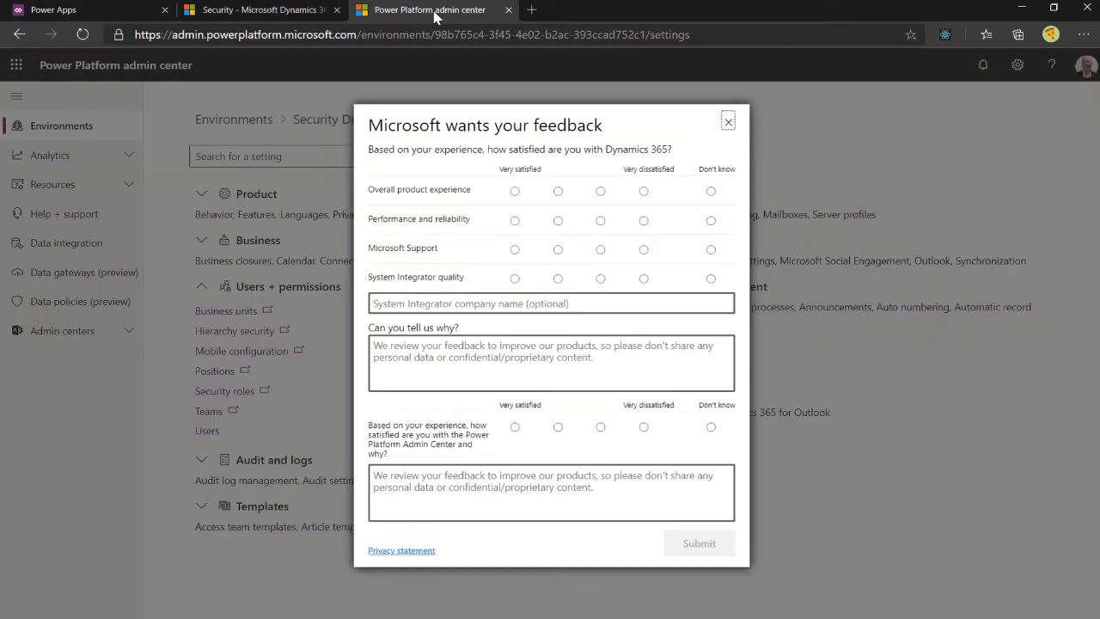
{"action": "left_click", "coordinate": [728, 122]}
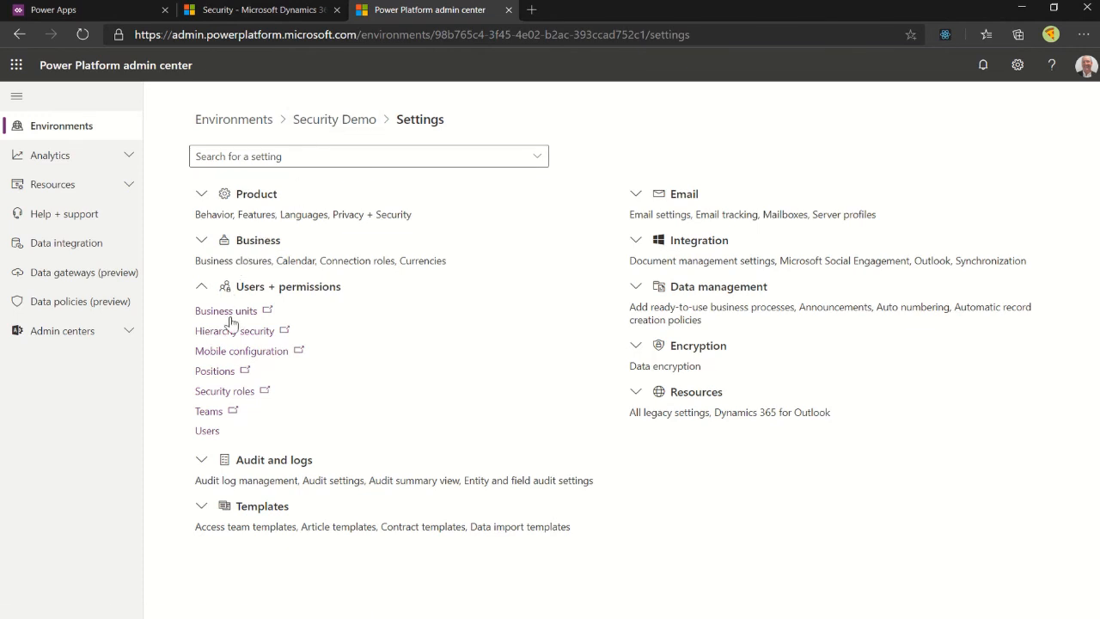
{"action": "left_click", "coordinate": [326, 294]}
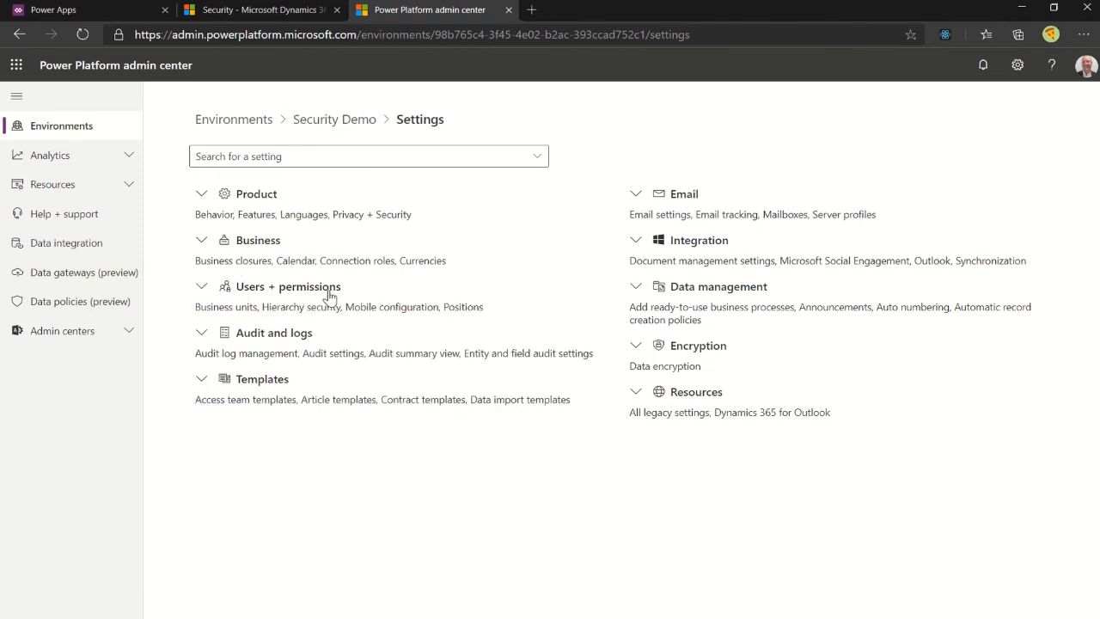
{"action": "left_click", "coordinate": [325, 294]}
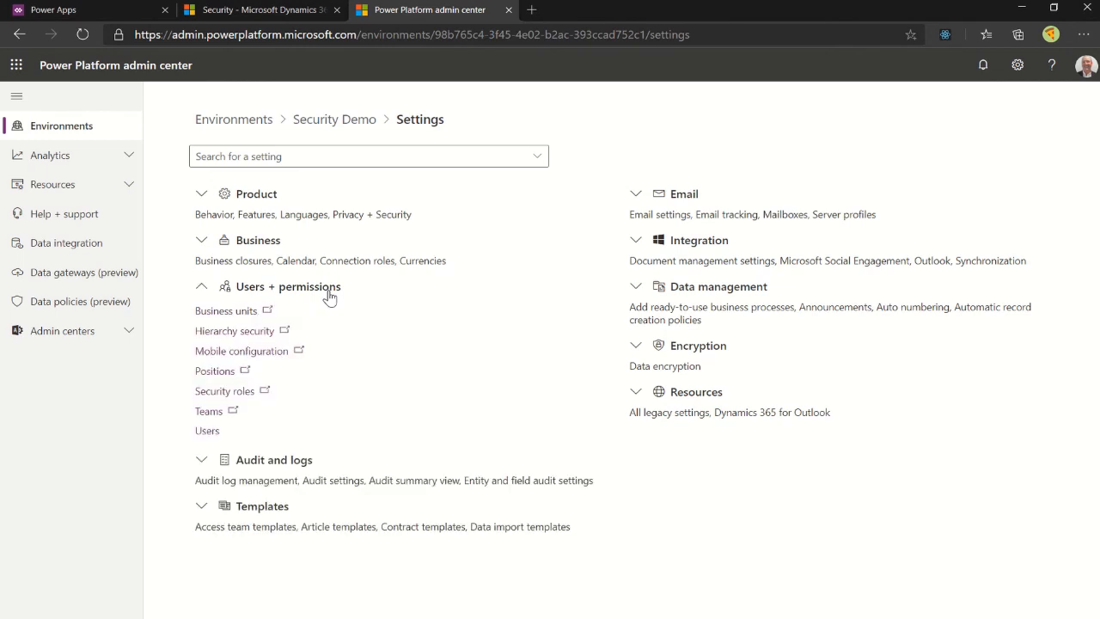
{"action": "left_click", "coordinate": [209, 412]}
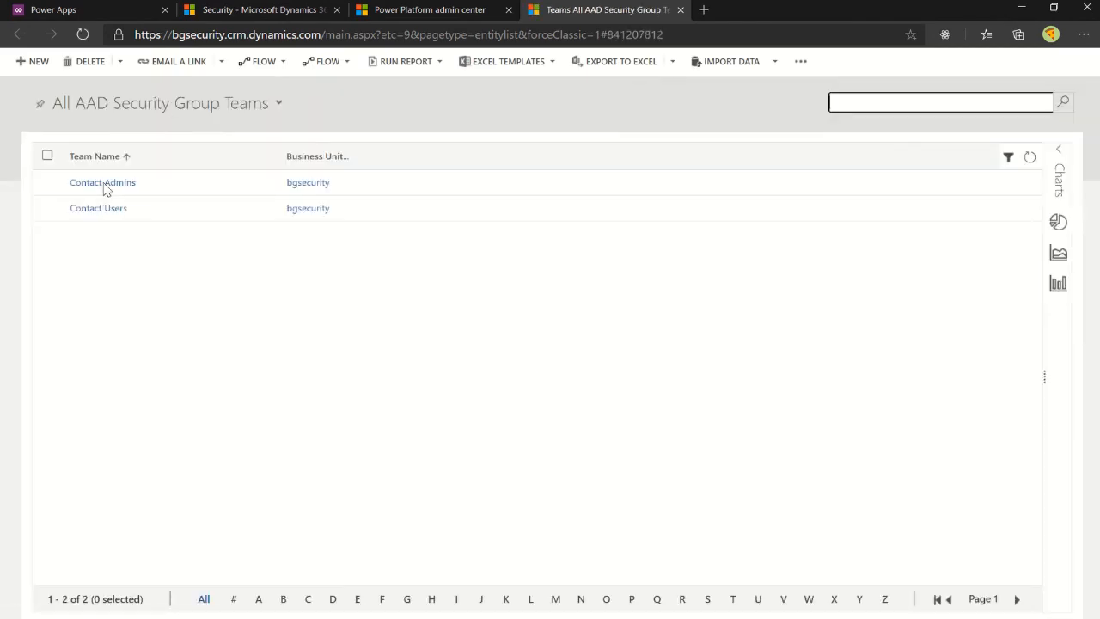
Open the Contact Admins team from the AAD security group teams list, look over the record and close its window
{"action": "left_click", "coordinate": [47, 184]}
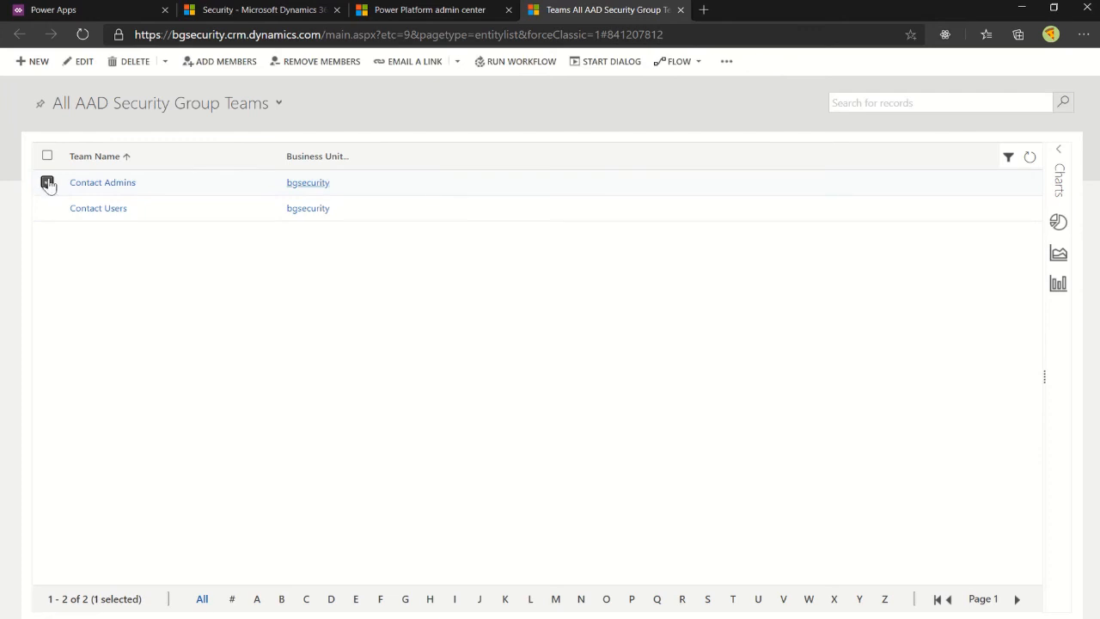
{"action": "left_click", "coordinate": [115, 185]}
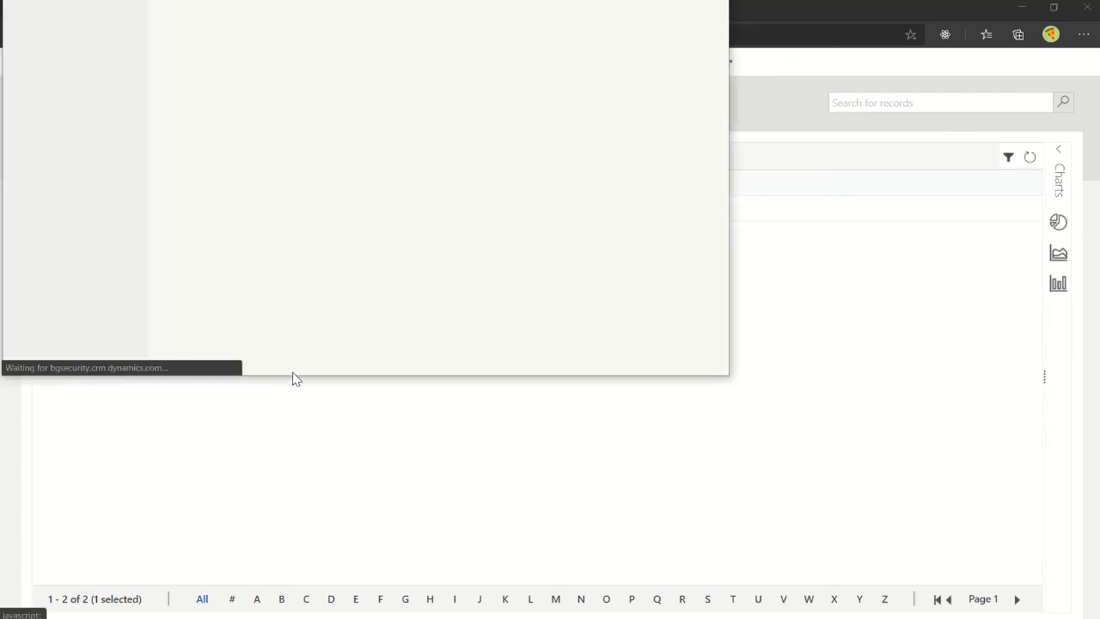
{"action": "double_click", "coordinate": [292, 383]}
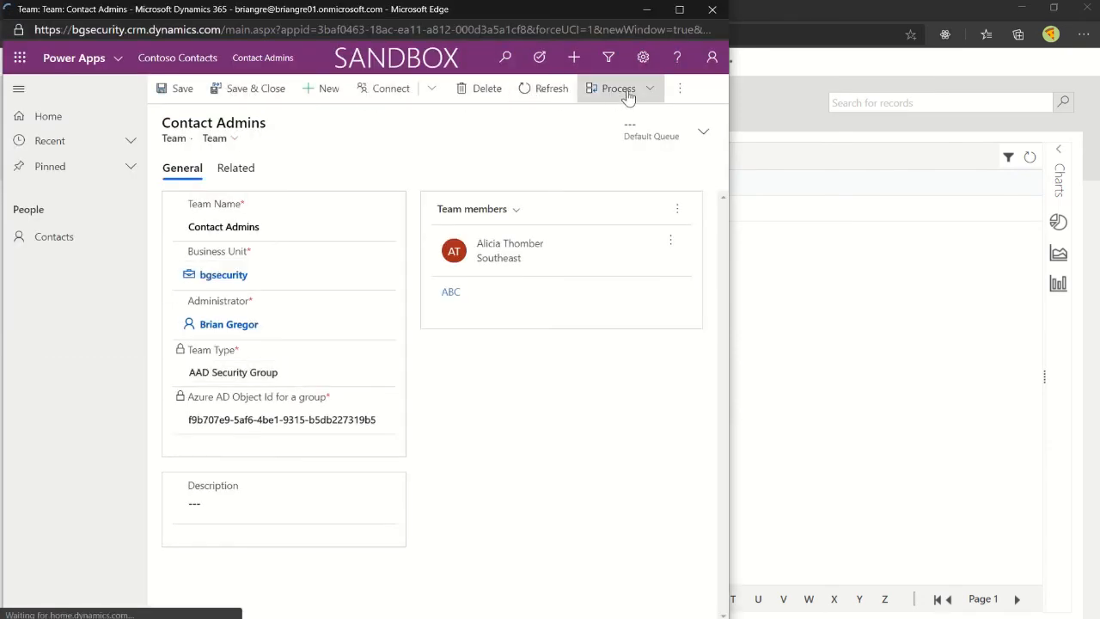
{"action": "left_click", "coordinate": [712, 10]}
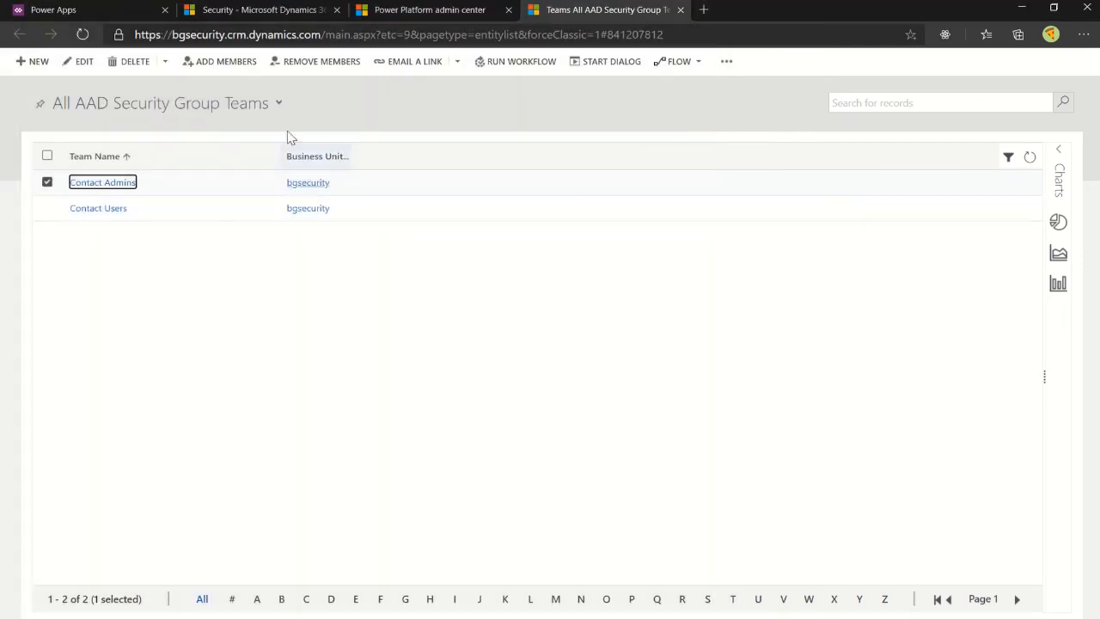
In the Dynamics 365 security settings, highlight bgsecurity.crm.dynamics.com in the address, view the enabled users and return to the Security page
{"action": "left_click", "coordinate": [263, 12]}
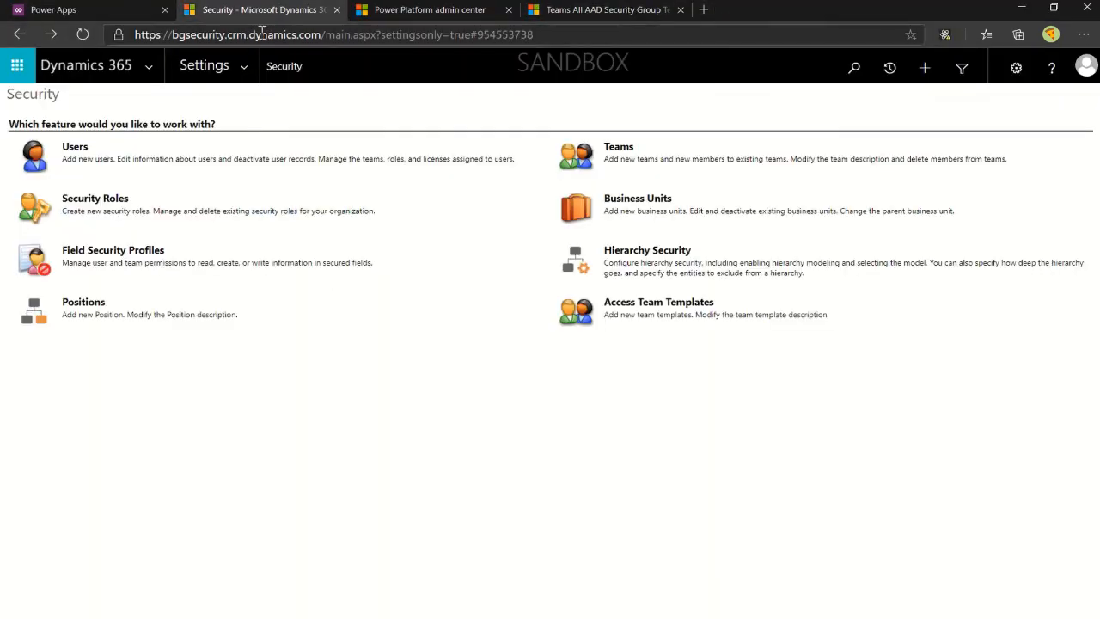
{"action": "left_click", "coordinate": [220, 41]}
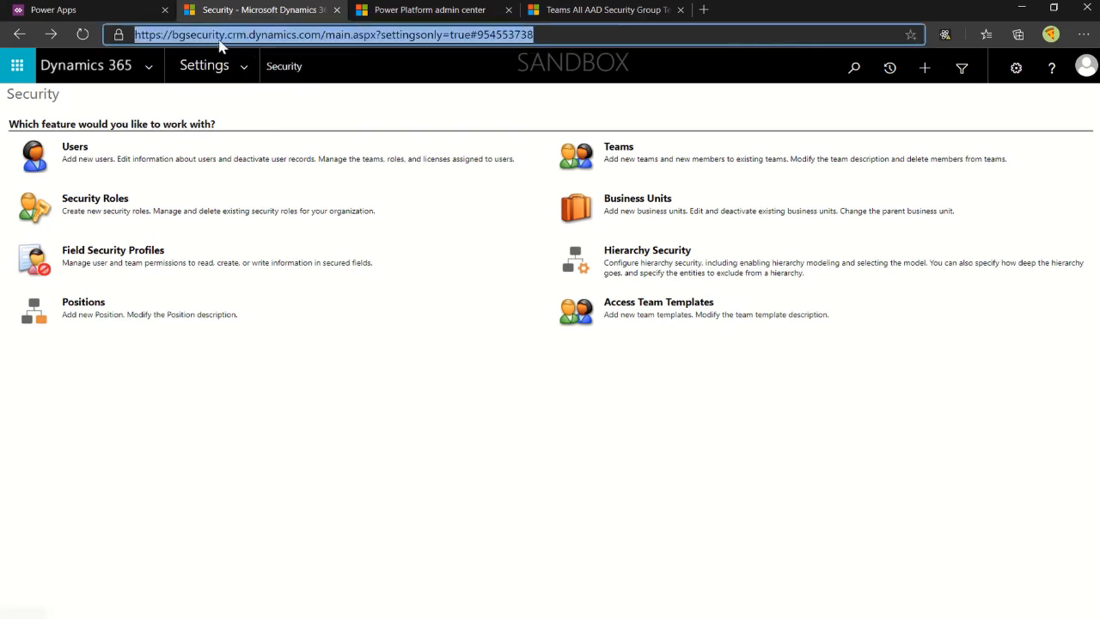
{"action": "left_click_drag", "start_coordinate": [175, 36], "coordinate": [321, 41]}
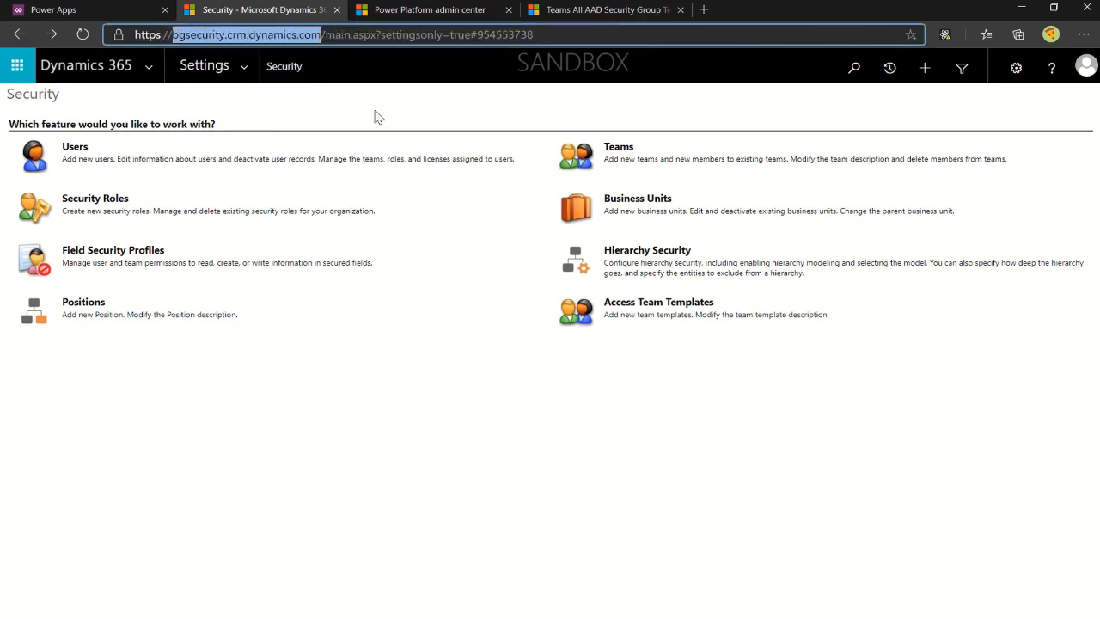
{"action": "left_click", "coordinate": [457, 161]}
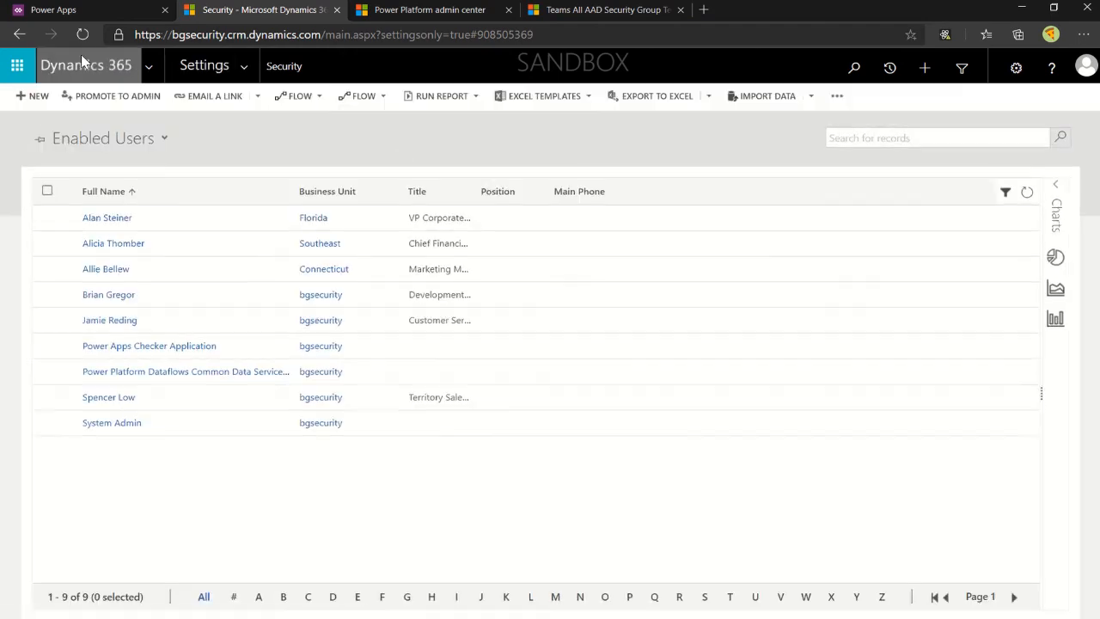
{"action": "left_click", "coordinate": [20, 34]}
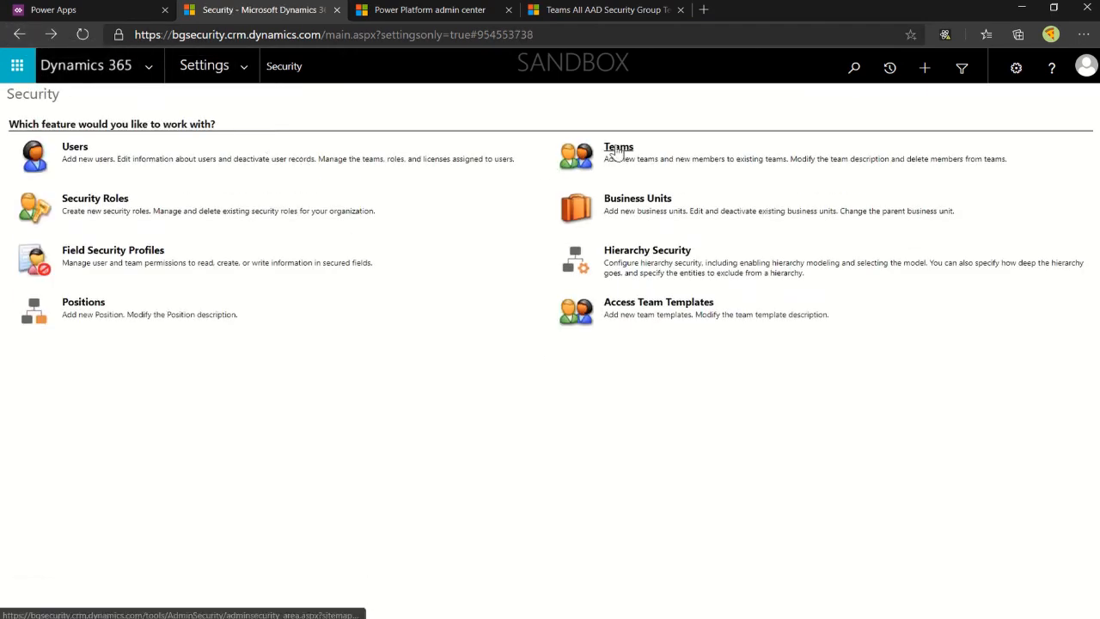
Open the Contact Admins team from the security settings and review its assigned security roles without changing them
{"action": "left_click", "coordinate": [617, 152]}
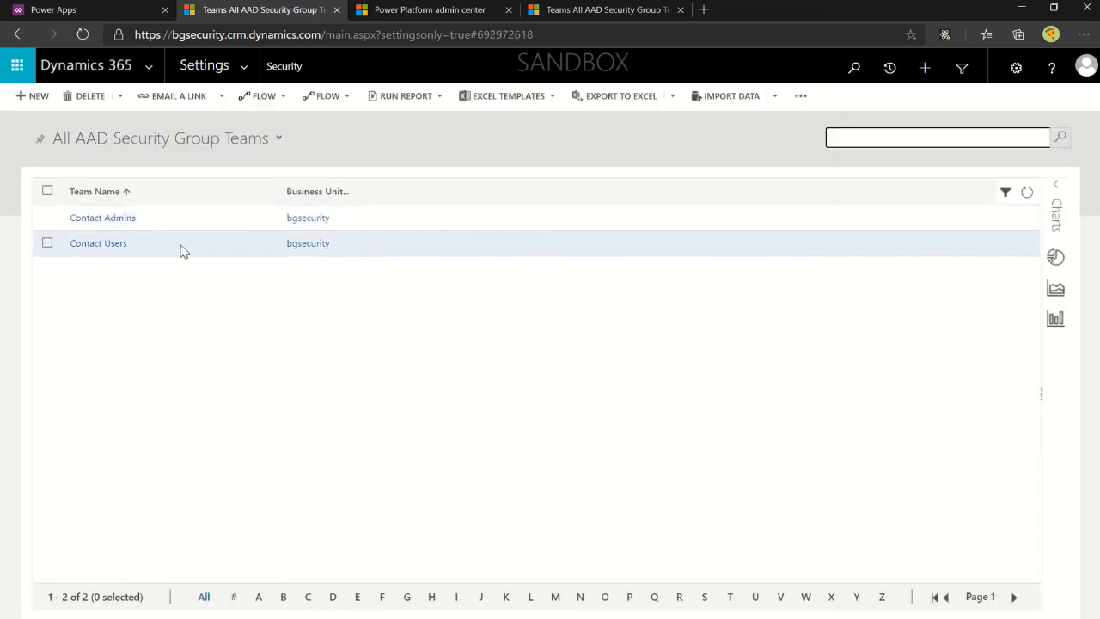
{"action": "left_click", "coordinate": [48, 217]}
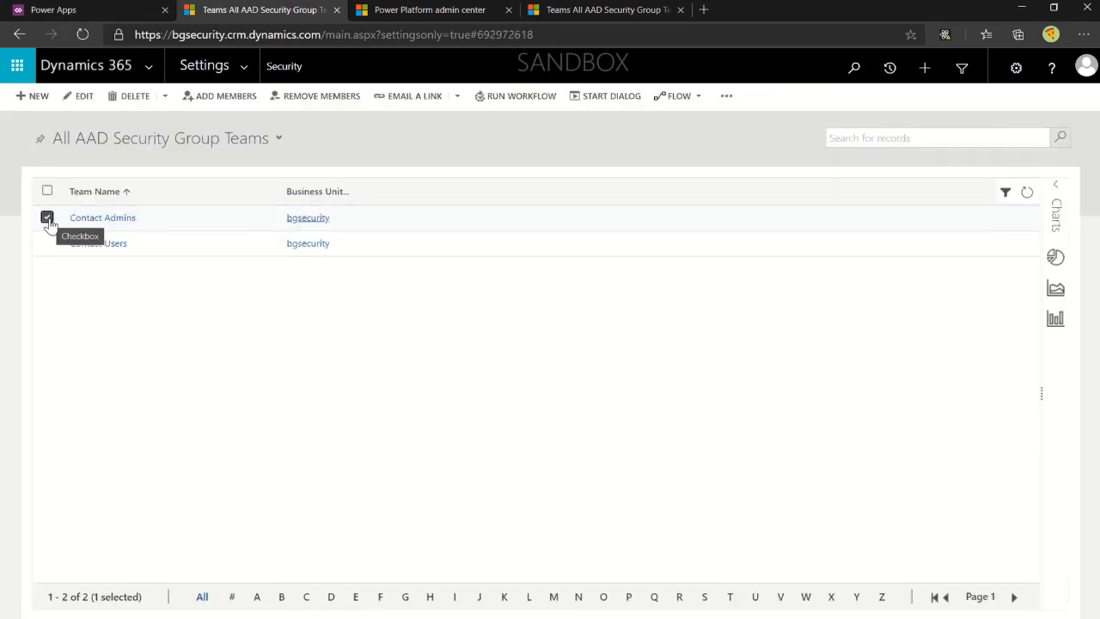
{"action": "left_click", "coordinate": [131, 220]}
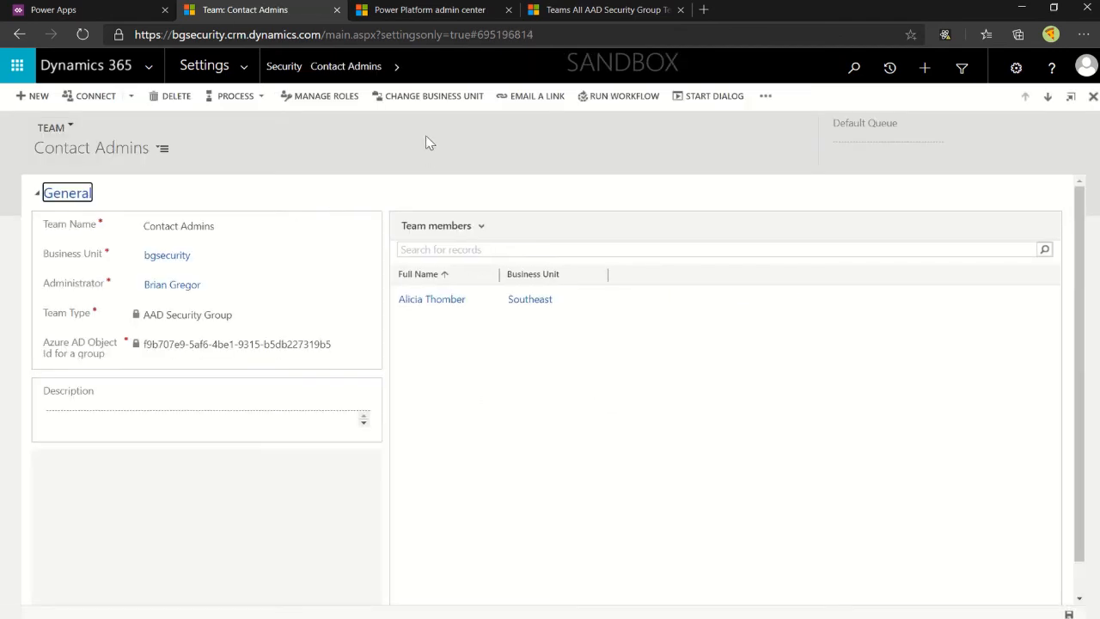
{"action": "left_click", "coordinate": [318, 96]}
{"action": "scroll", "coordinate": [462, 334], "scroll_direction": "down", "scroll_amount": 3}
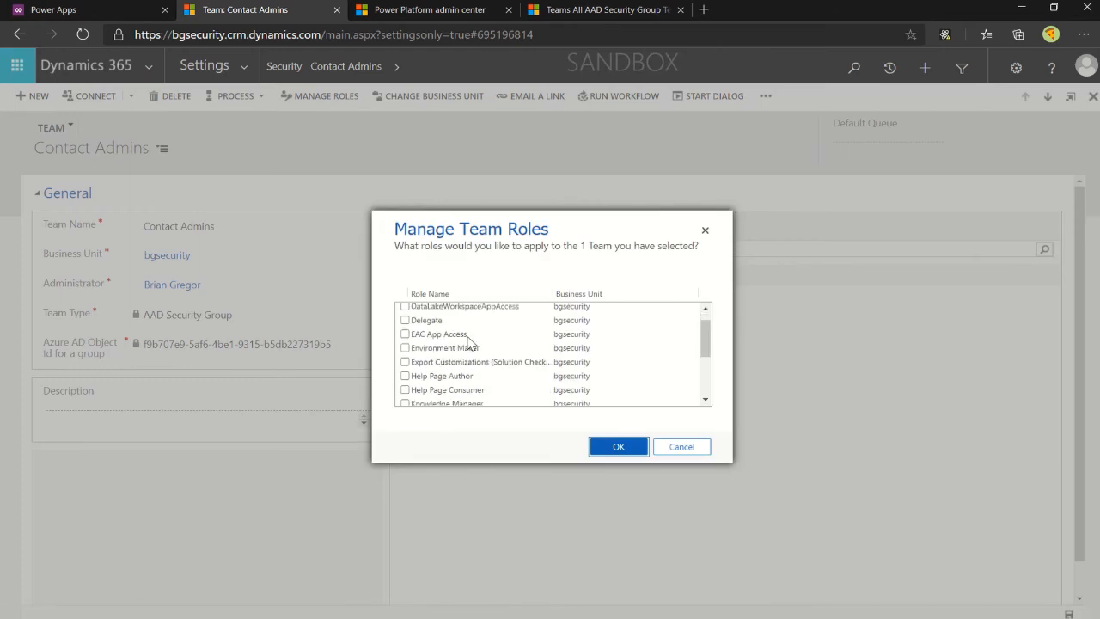
{"action": "left_click", "coordinate": [460, 353]}
{"action": "scroll", "coordinate": [469, 344], "scroll_direction": "down", "scroll_amount": 1}
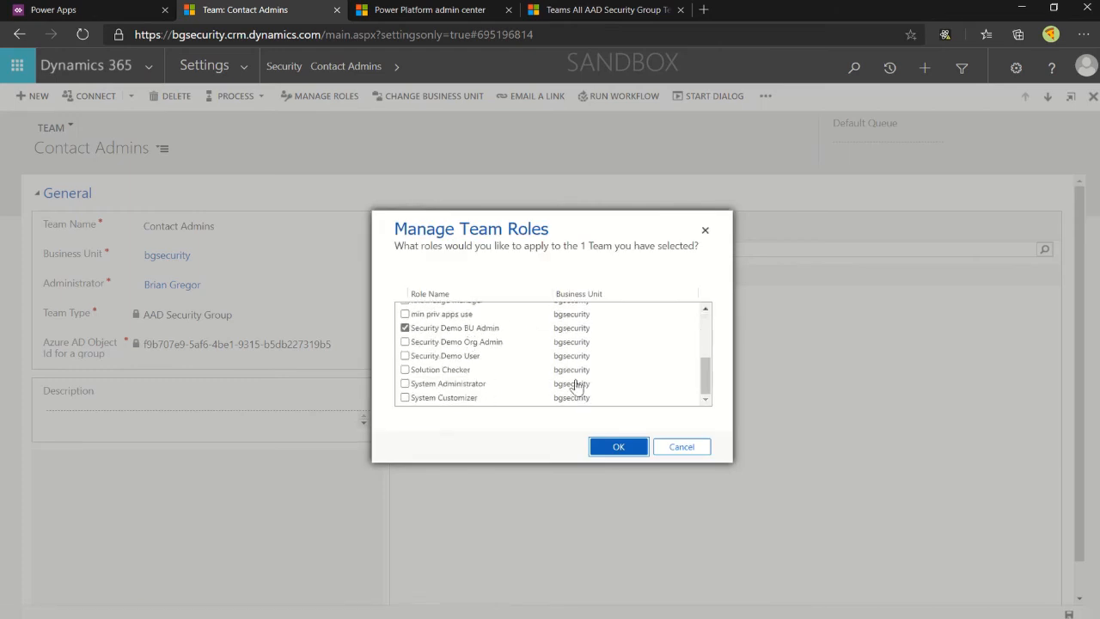
{"action": "scroll", "coordinate": [597, 376], "scroll_direction": "up", "scroll_amount": 2}
{"action": "left_click", "coordinate": [674, 449]}
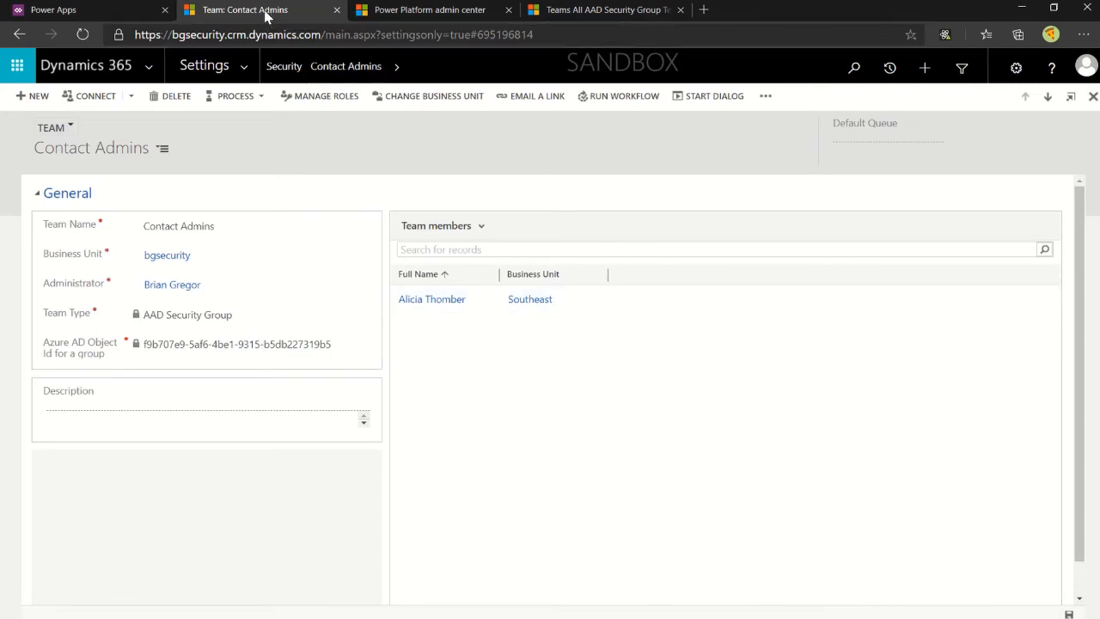
Return to the Security page, close the extra teams list page and go back to the Security Demo solution
{"action": "left_click", "coordinate": [19, 36]}
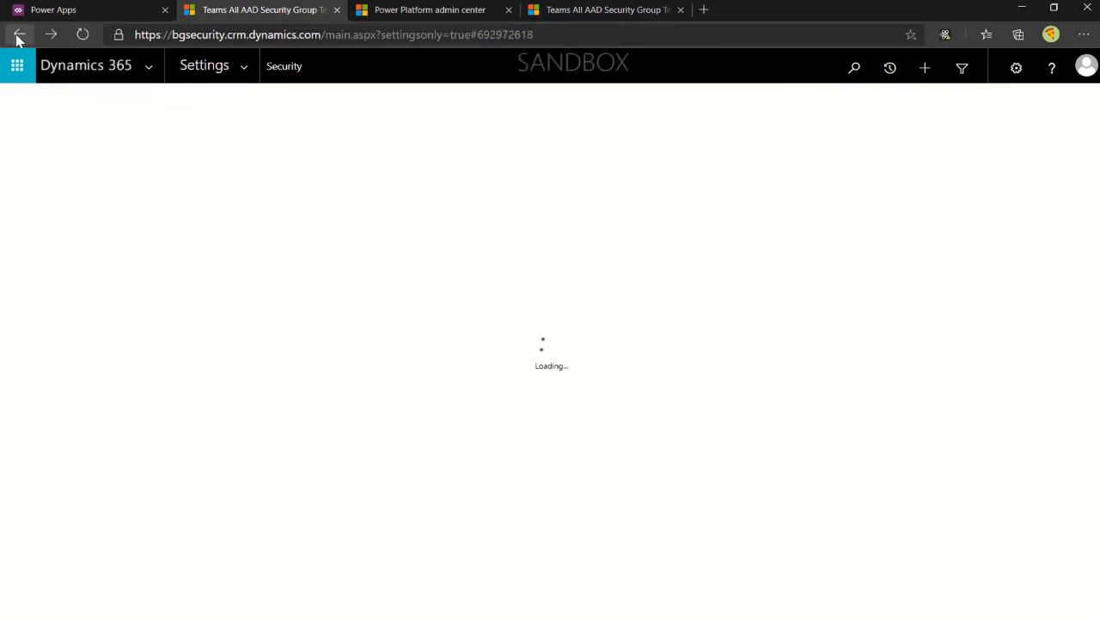
{"action": "left_click", "coordinate": [19, 36]}
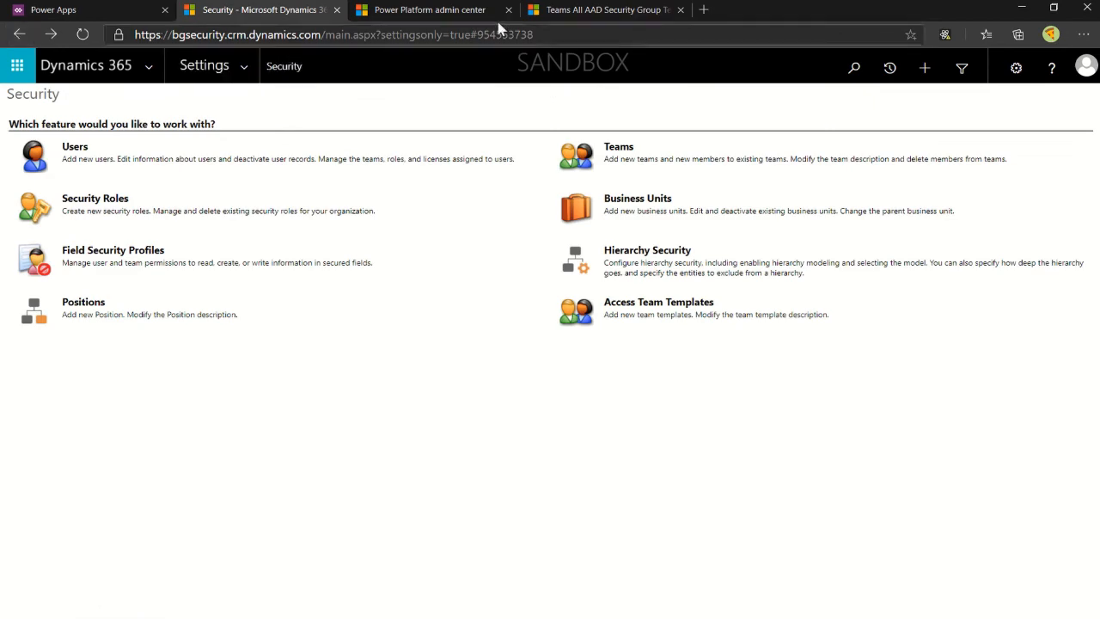
{"action": "left_click", "coordinate": [609, 11]}
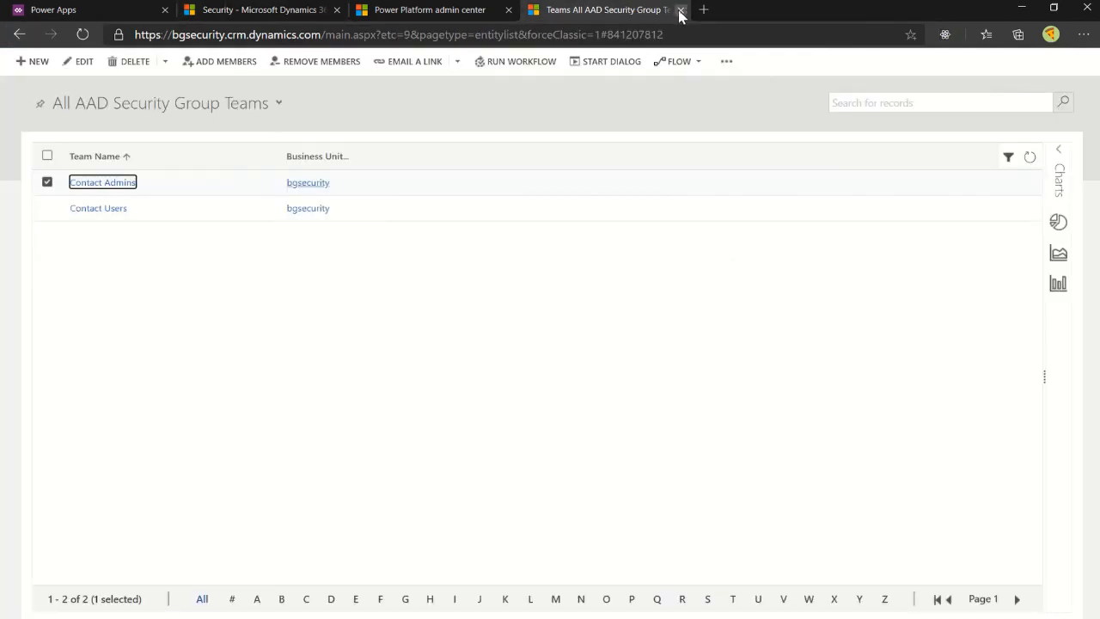
{"action": "left_click", "coordinate": [681, 10]}
{"action": "left_click", "coordinate": [265, 12]}
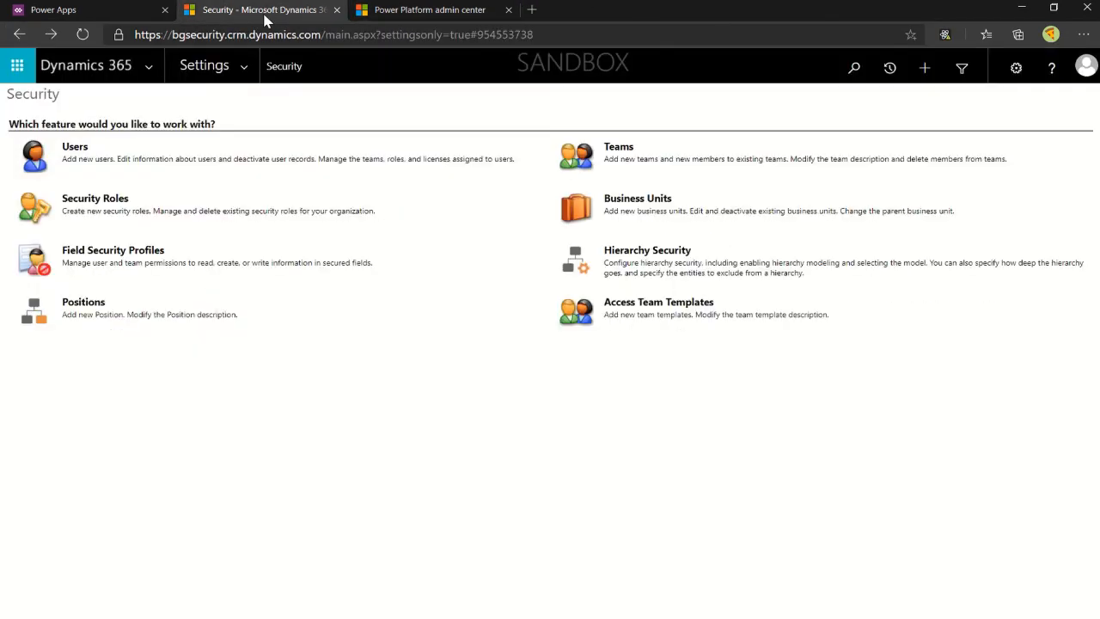
{"action": "left_click", "coordinate": [122, 10]}
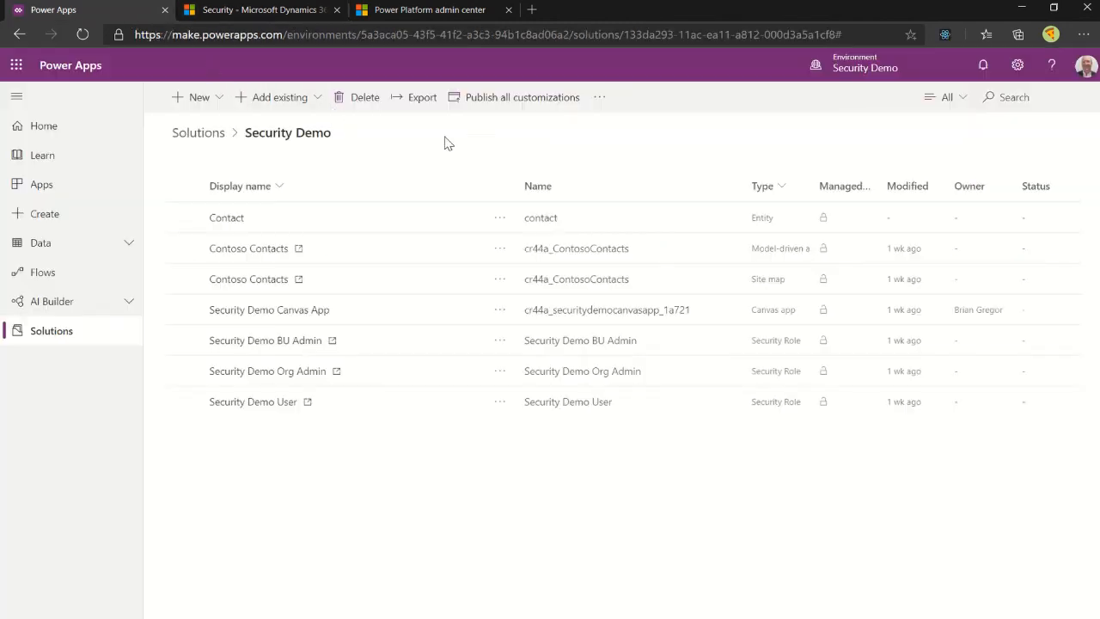
Open the environment's advanced settings from Power Apps, go to the System Security area and close that page again
{"action": "left_click", "coordinate": [1017, 64]}
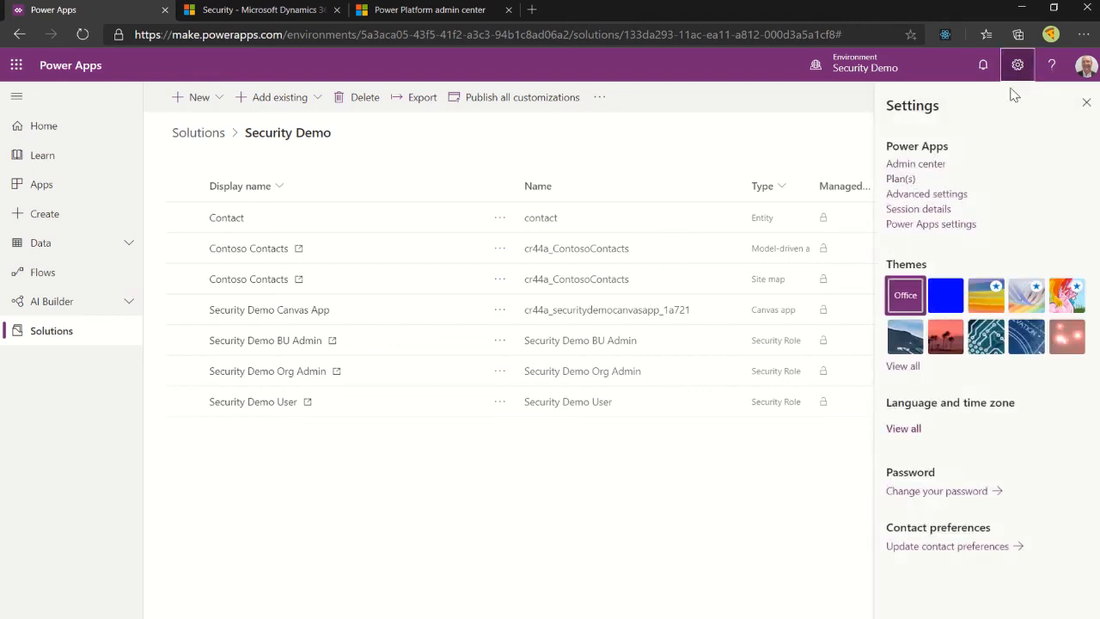
{"action": "left_click", "coordinate": [940, 201]}
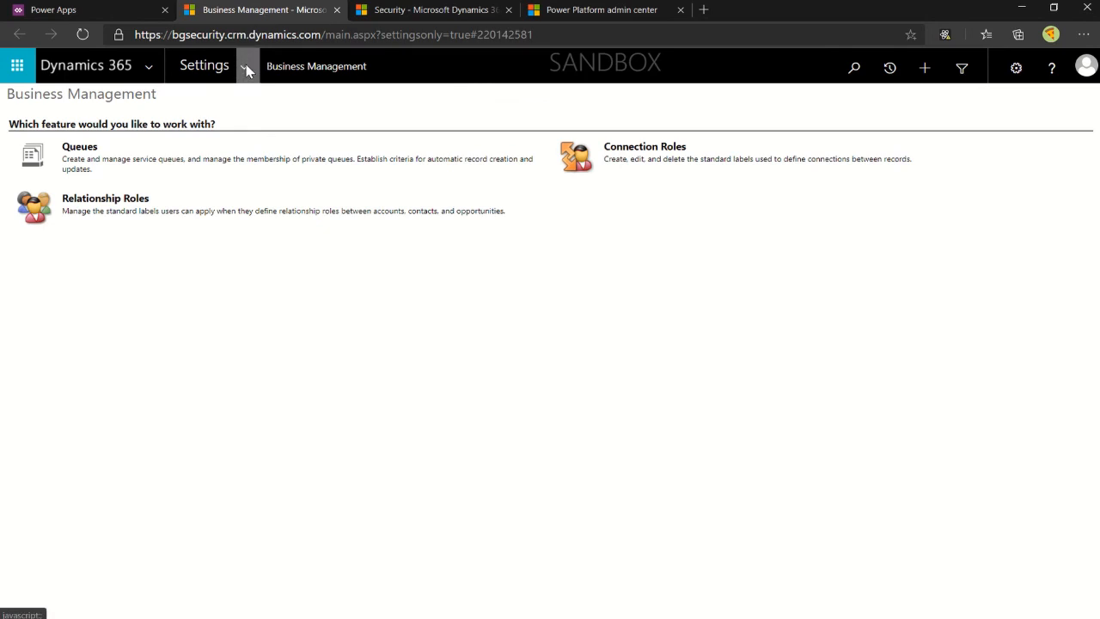
{"action": "left_click", "coordinate": [245, 68]}
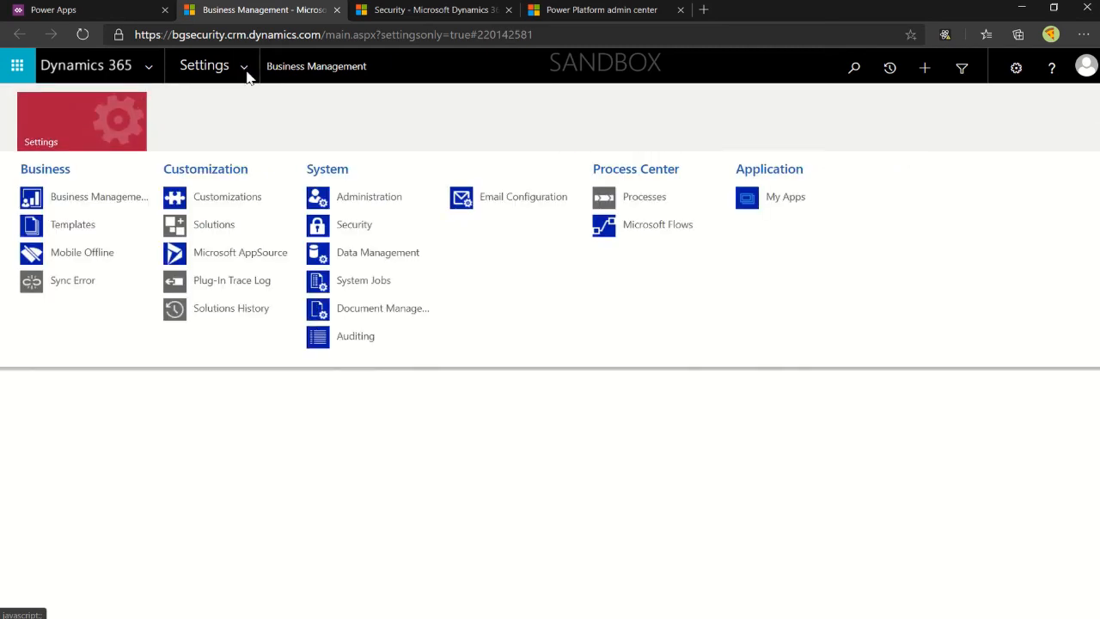
{"action": "left_click", "coordinate": [352, 228]}
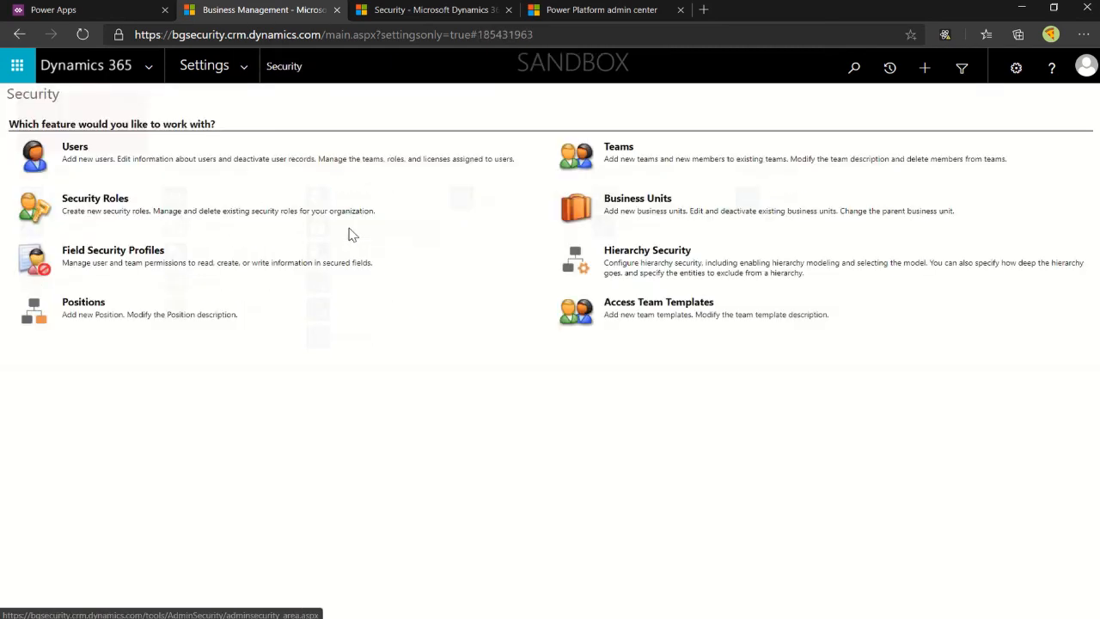
{"action": "left_click", "coordinate": [336, 9]}
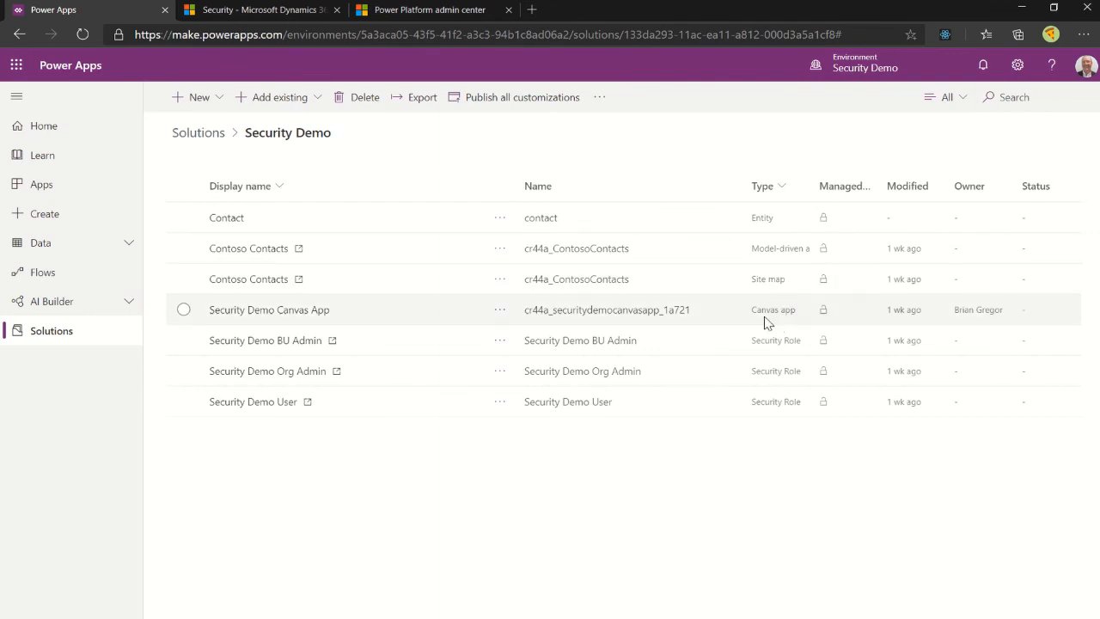
Share the Security Demo Canvas App with the ContosoContacts - Users group, keeping the Security Demo User role for the Contacts data
{"action": "left_click", "coordinate": [497, 311]}
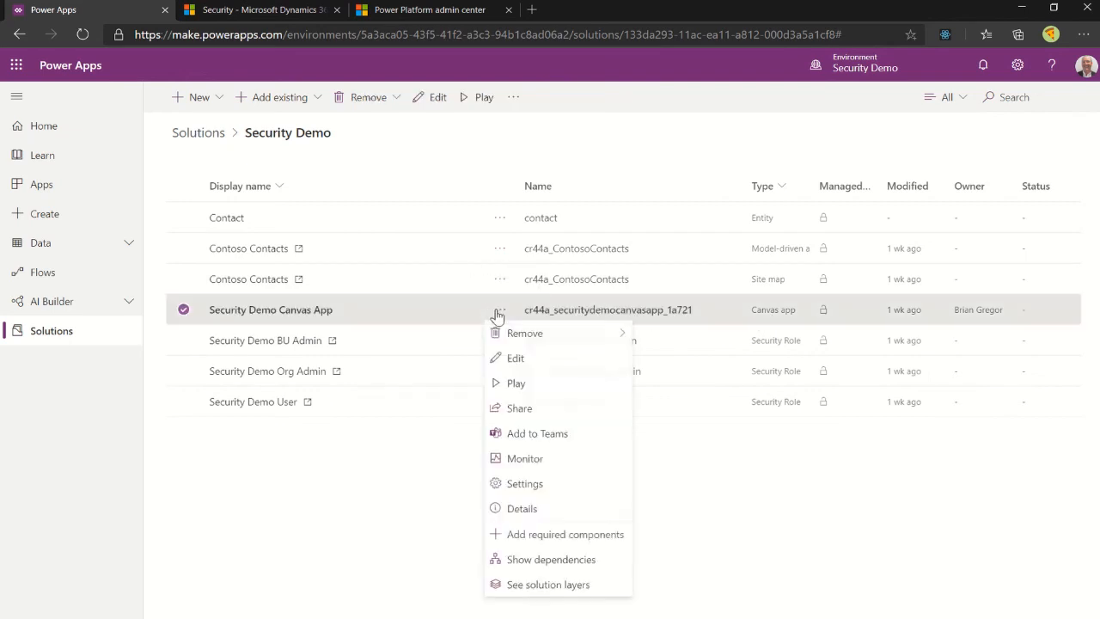
{"action": "left_click", "coordinate": [518, 409]}
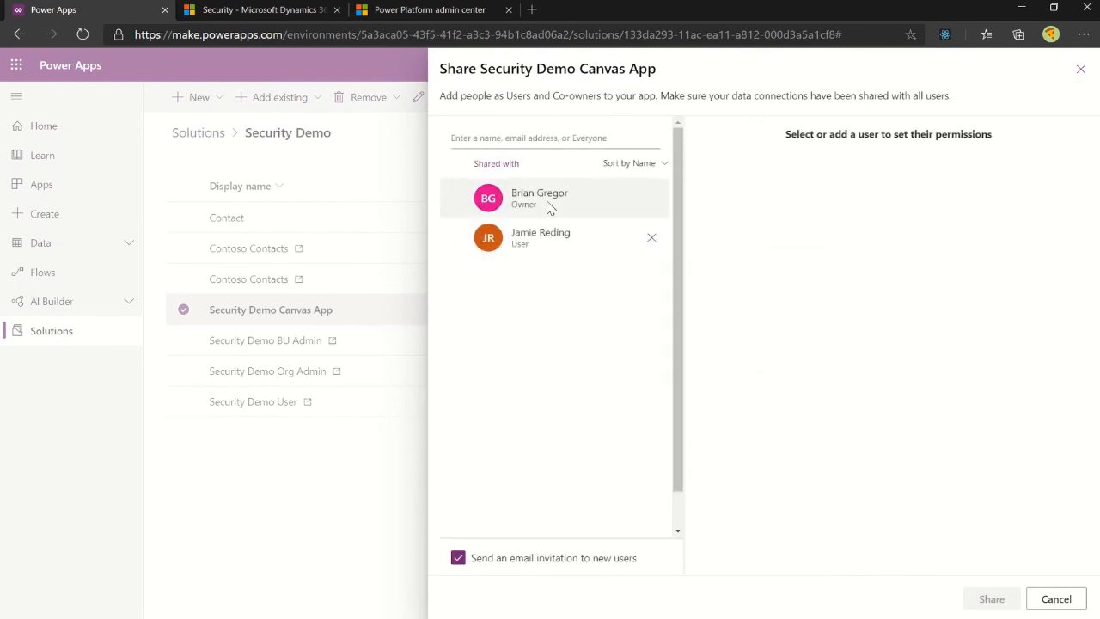
{"action": "left_click", "coordinate": [553, 139]}
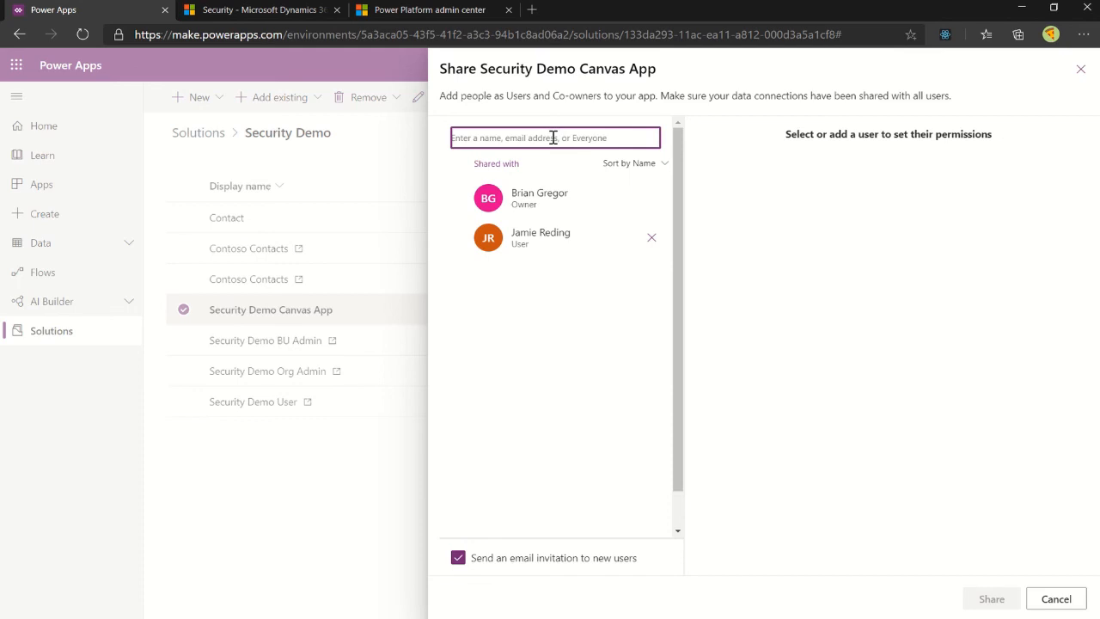
{"action": "type", "text": "contoso"}
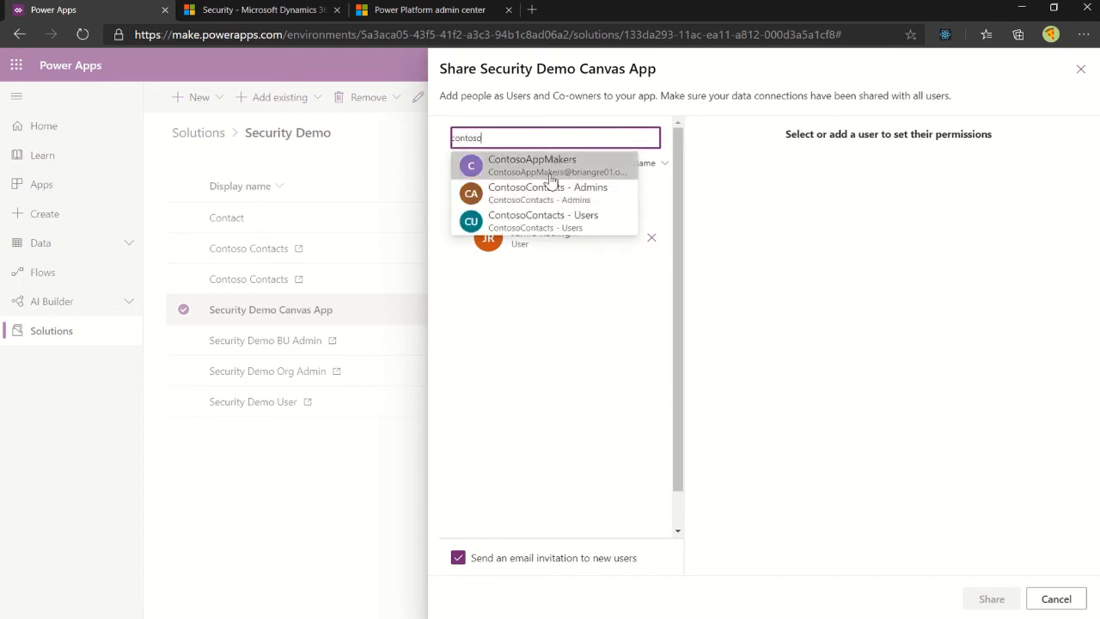
{"action": "left_click", "coordinate": [547, 220]}
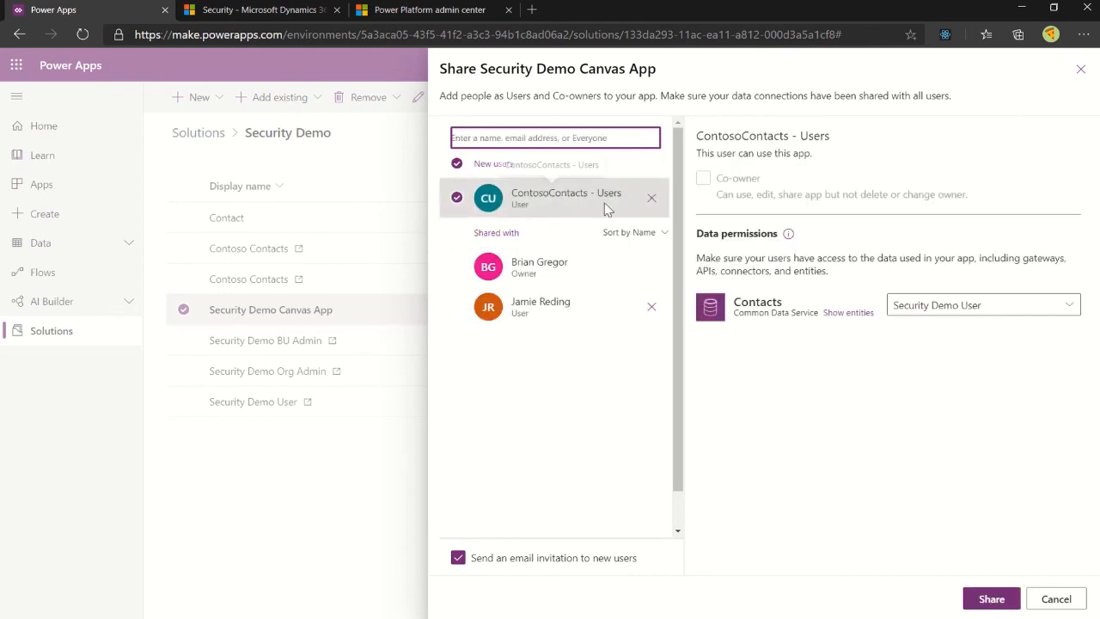
{"action": "left_click", "coordinate": [1069, 307]}
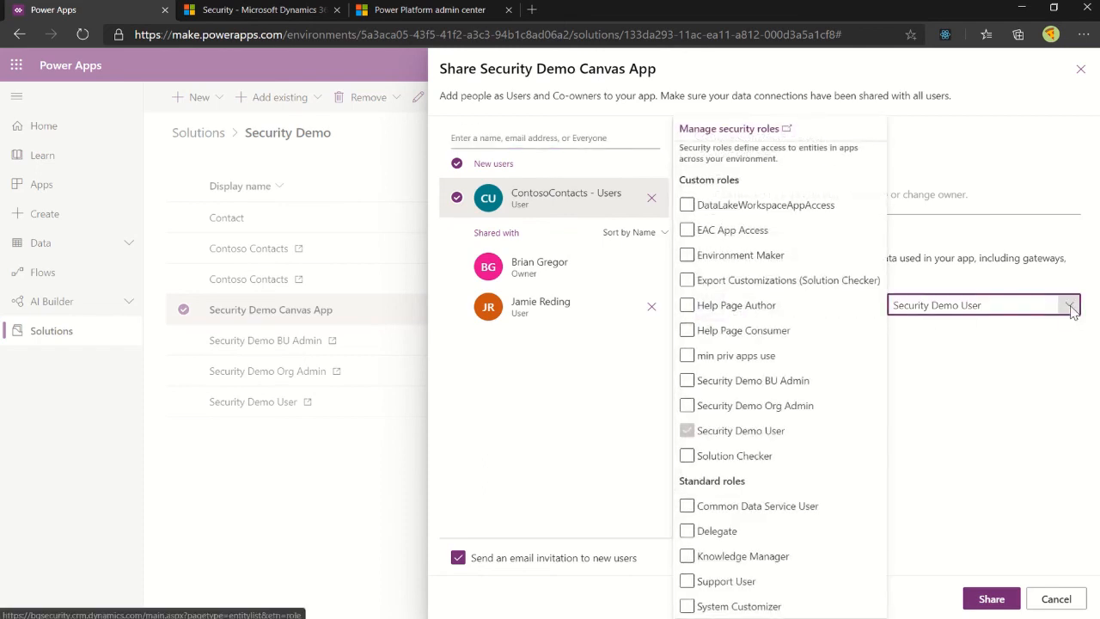
{"action": "left_click", "coordinate": [1071, 308]}
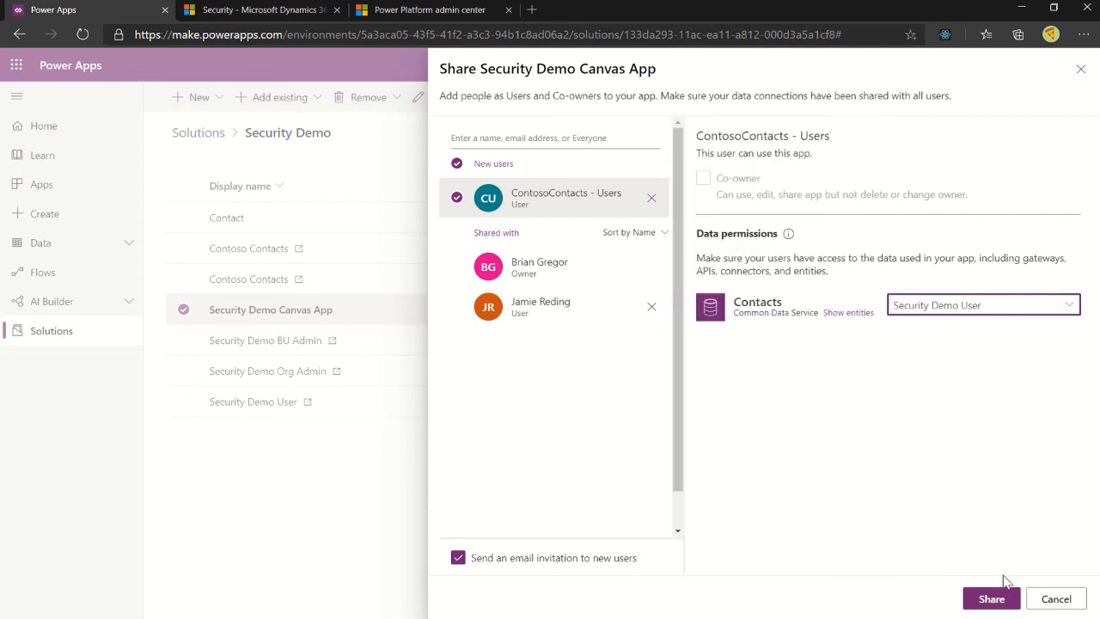
{"action": "left_click", "coordinate": [994, 605]}
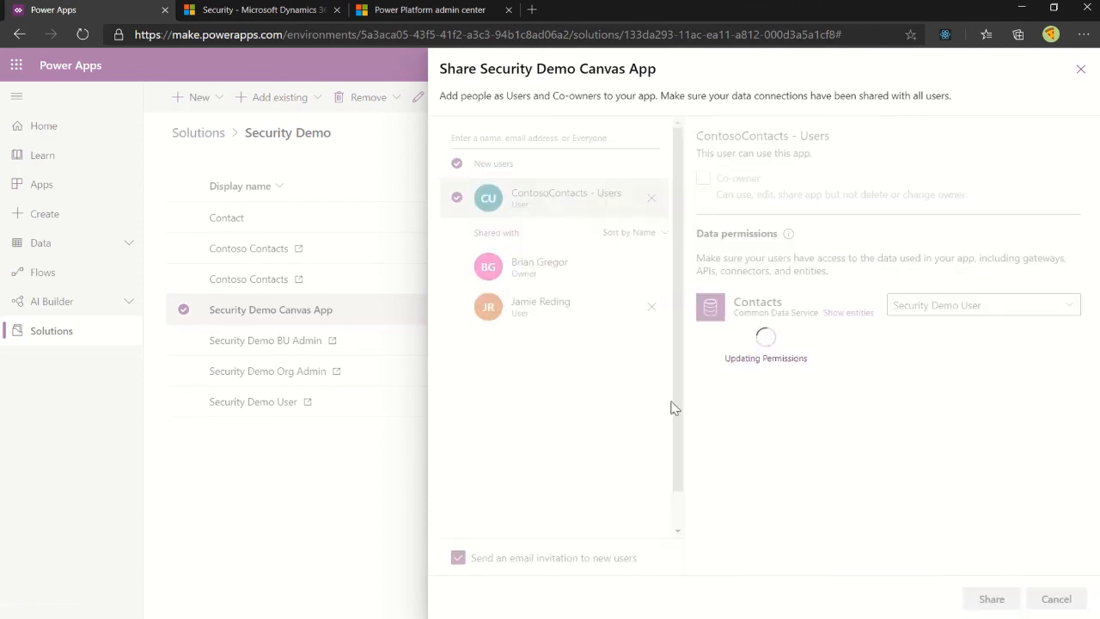
Share the canvas app with the ContosoContacts - Admins group as well, keeping the Security Demo BU Admin role, and close the sharing settings
{"action": "left_click", "coordinate": [525, 164]}
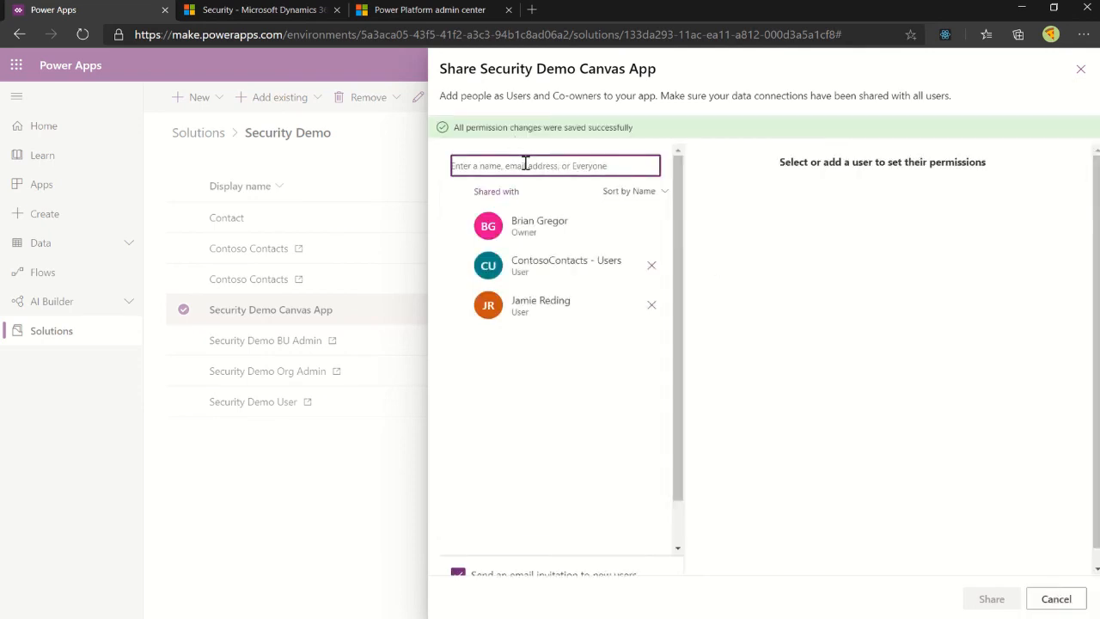
{"action": "type", "text": "conto"}
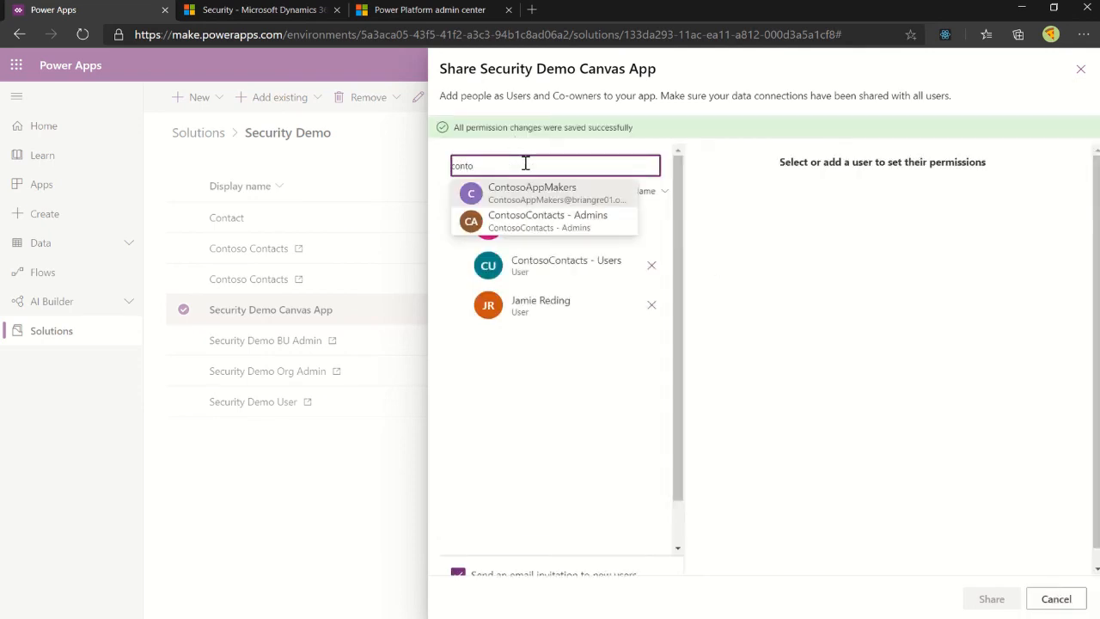
{"action": "left_click", "coordinate": [534, 216]}
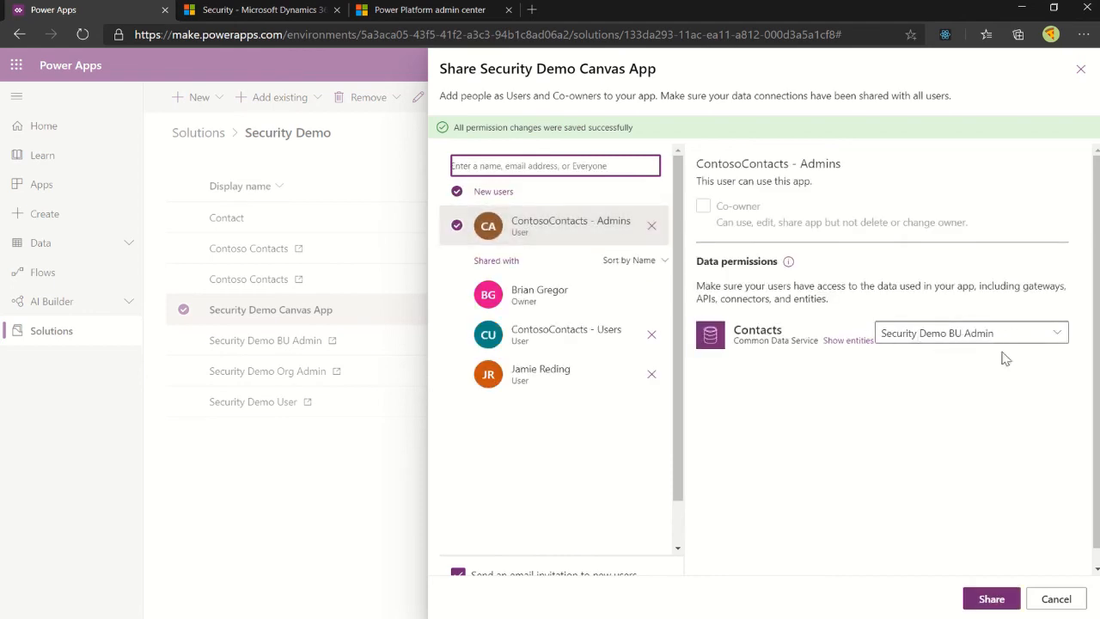
{"action": "left_click", "coordinate": [992, 599]}
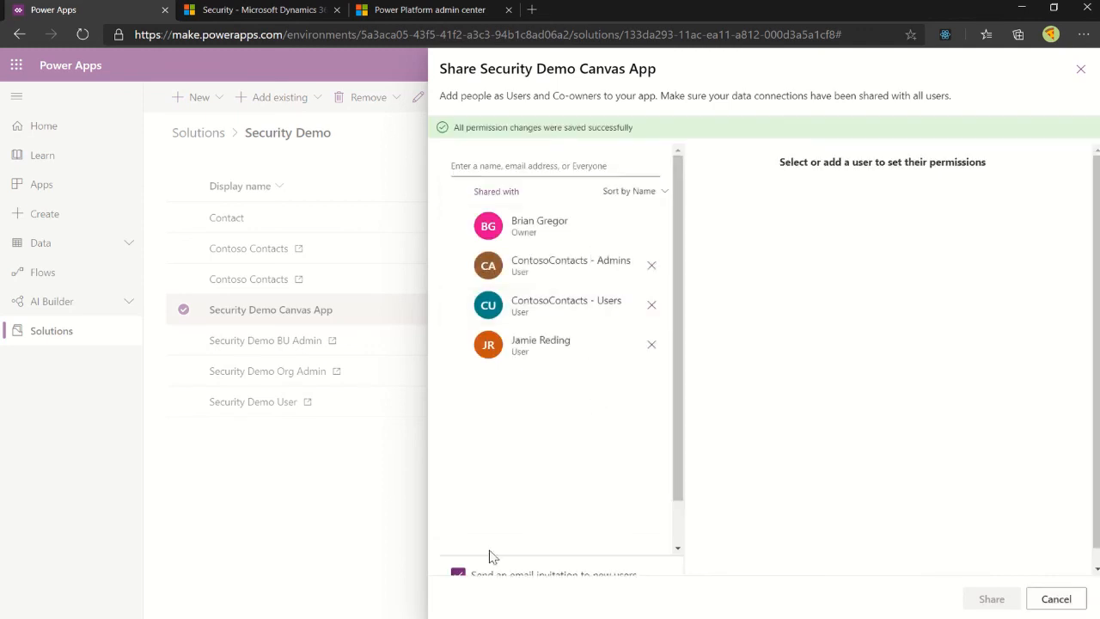
{"action": "scroll", "coordinate": [555, 524], "scroll_direction": "down", "scroll_amount": 2}
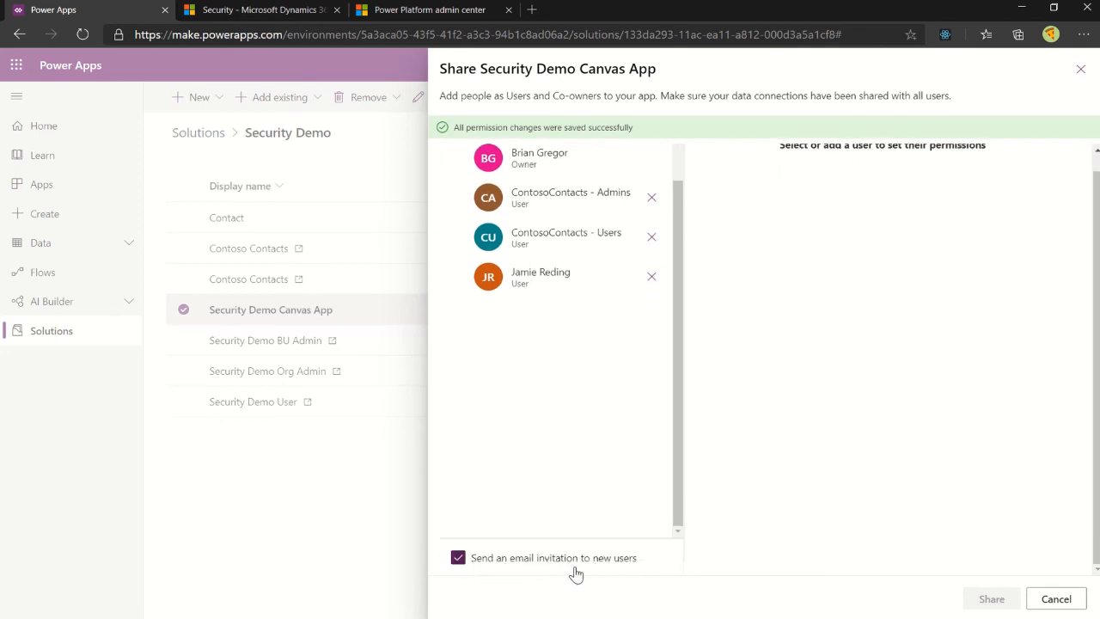
{"action": "left_click", "coordinate": [1056, 599]}
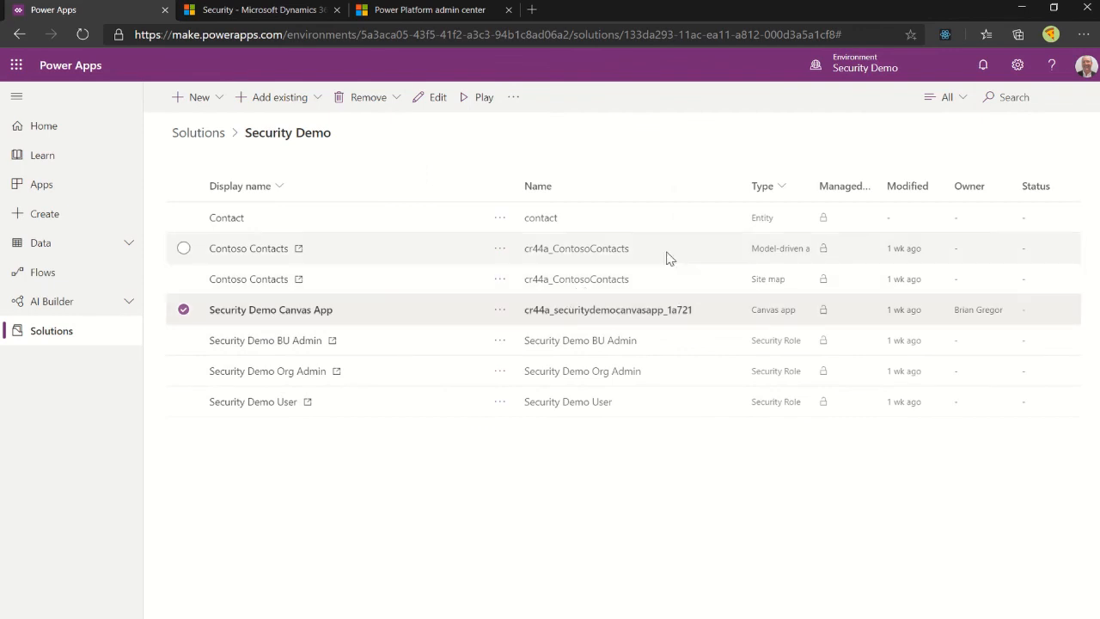
Open sharing for the Contoso Contacts model-driven app and review the security roles of the app and of the Contact Users team
{"action": "left_click", "coordinate": [502, 249]}
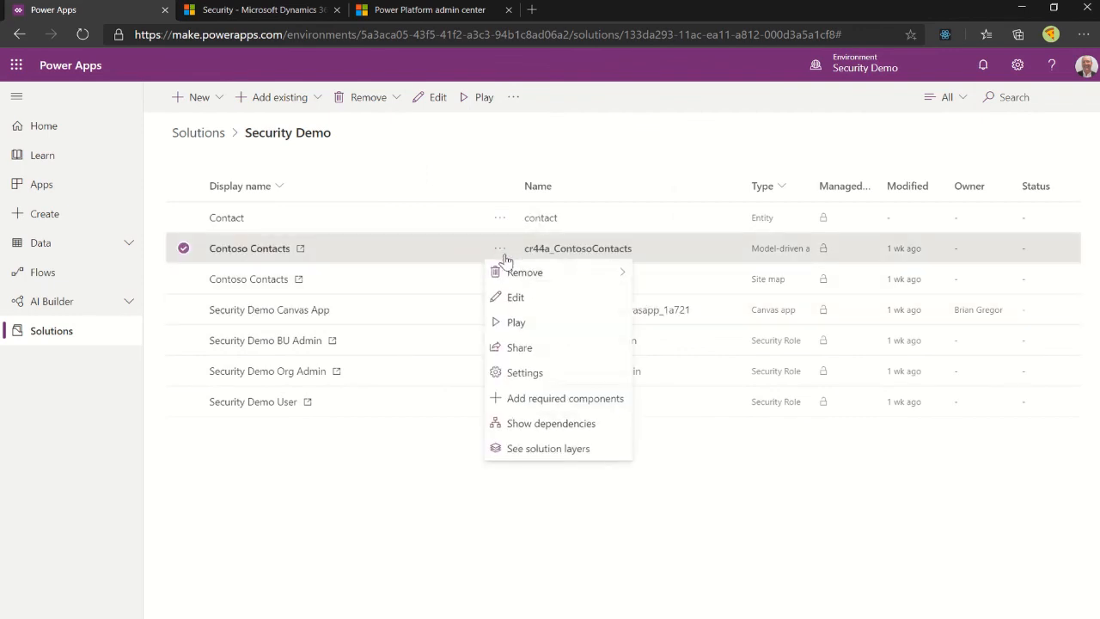
{"action": "left_click", "coordinate": [519, 347]}
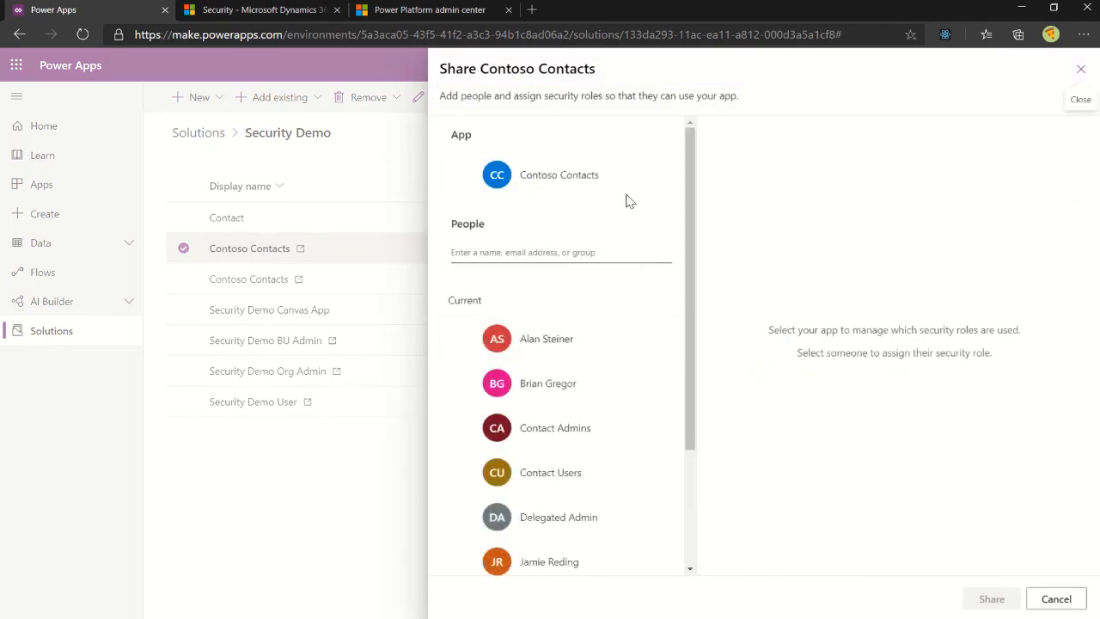
{"action": "left_click", "coordinate": [458, 175]}
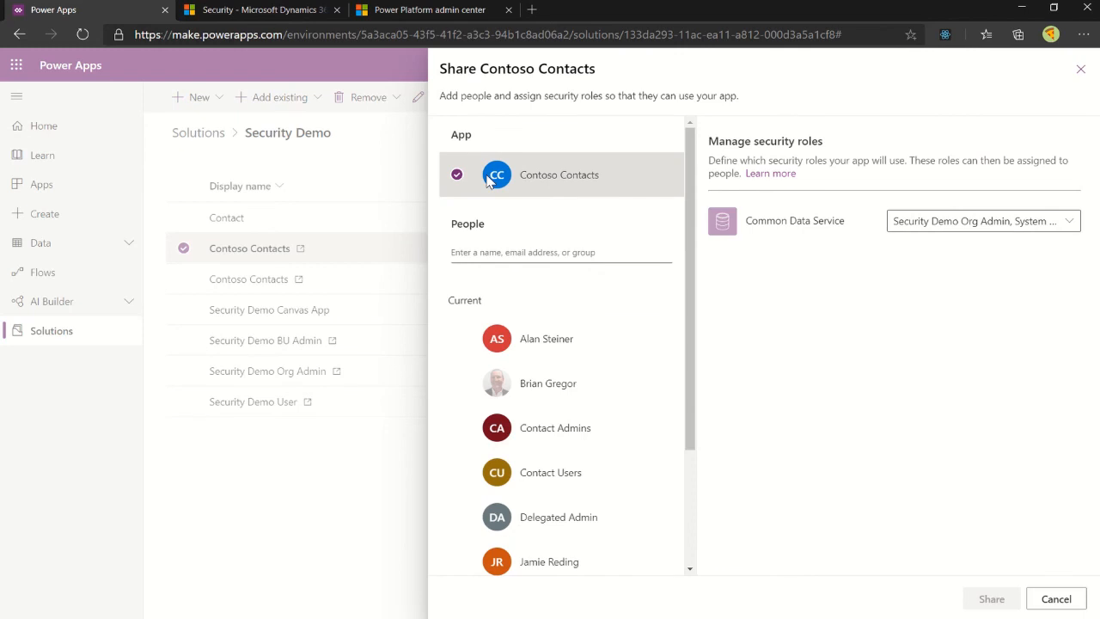
{"action": "left_click", "coordinate": [1070, 222]}
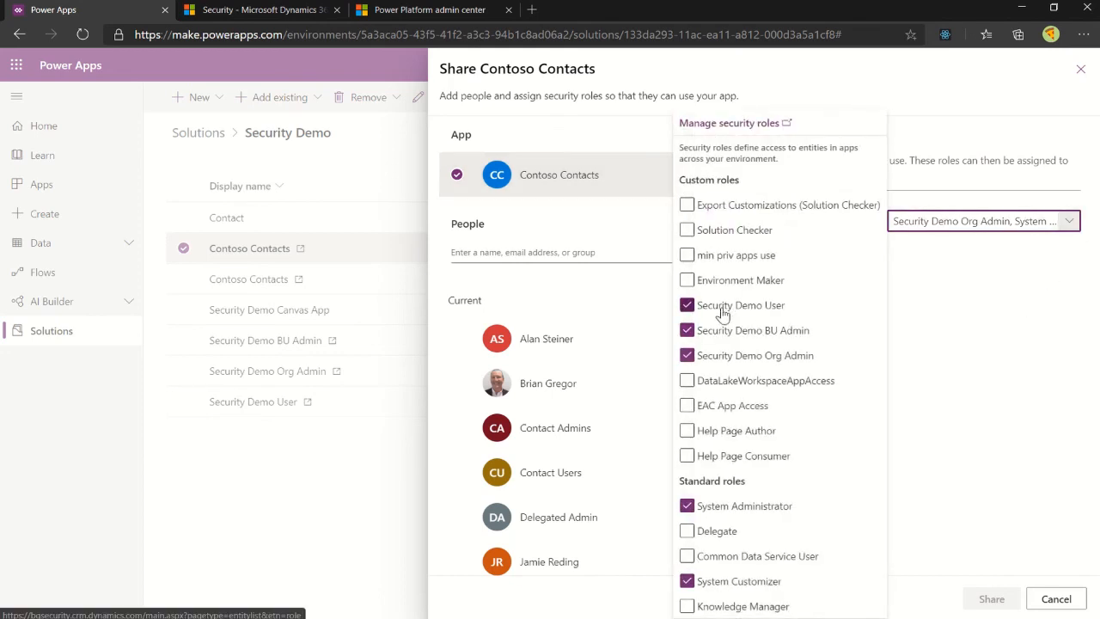
{"action": "left_click", "coordinate": [972, 296]}
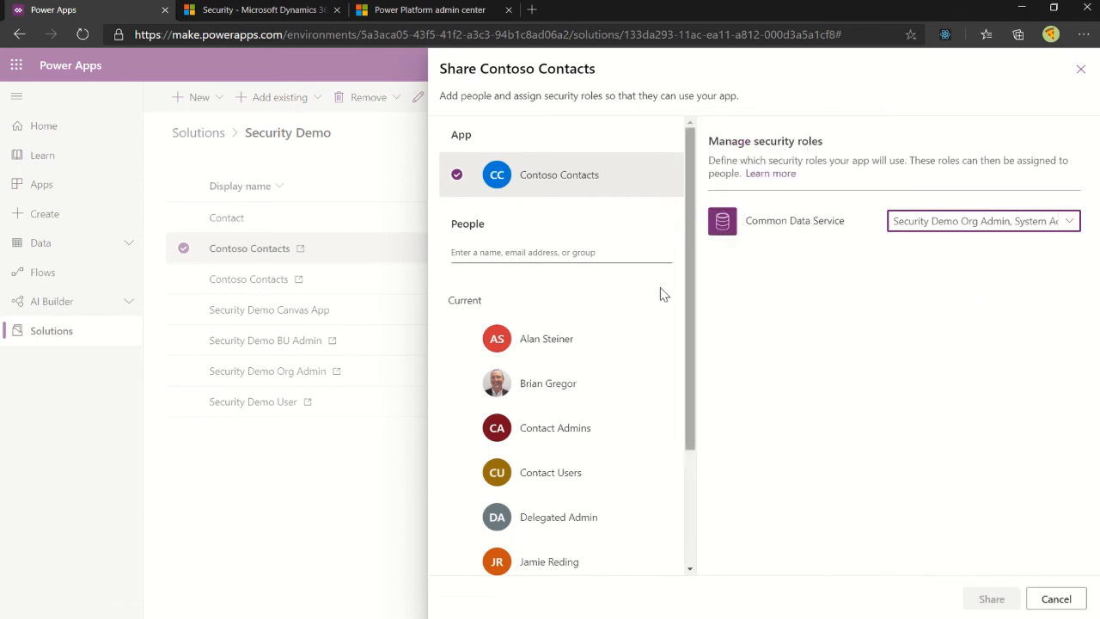
{"action": "left_click", "coordinate": [456, 174]}
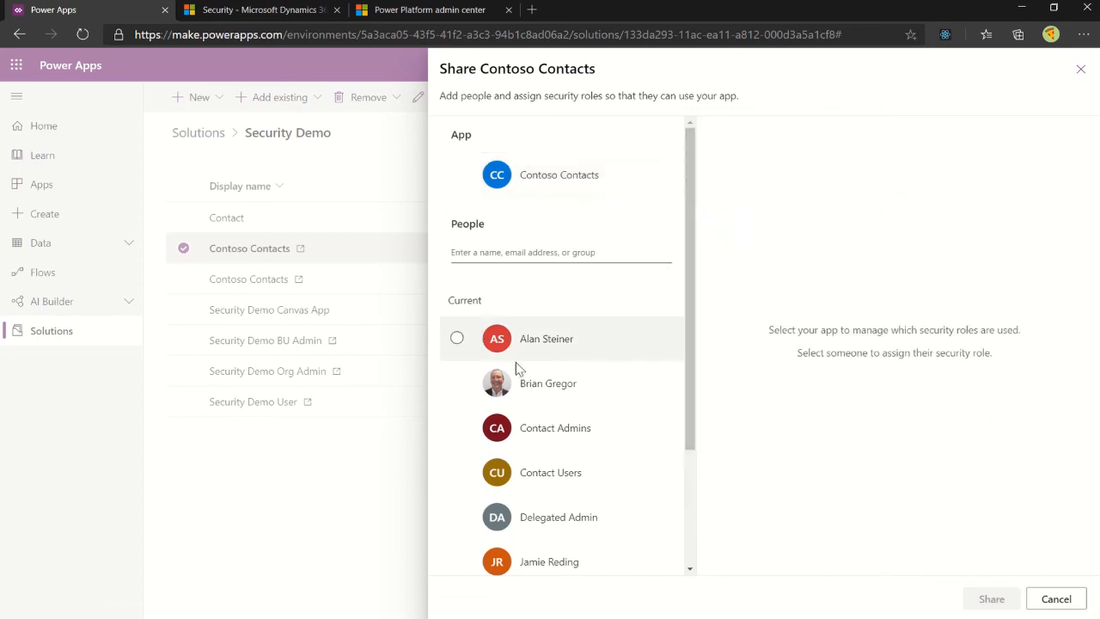
{"action": "left_click", "coordinate": [550, 478]}
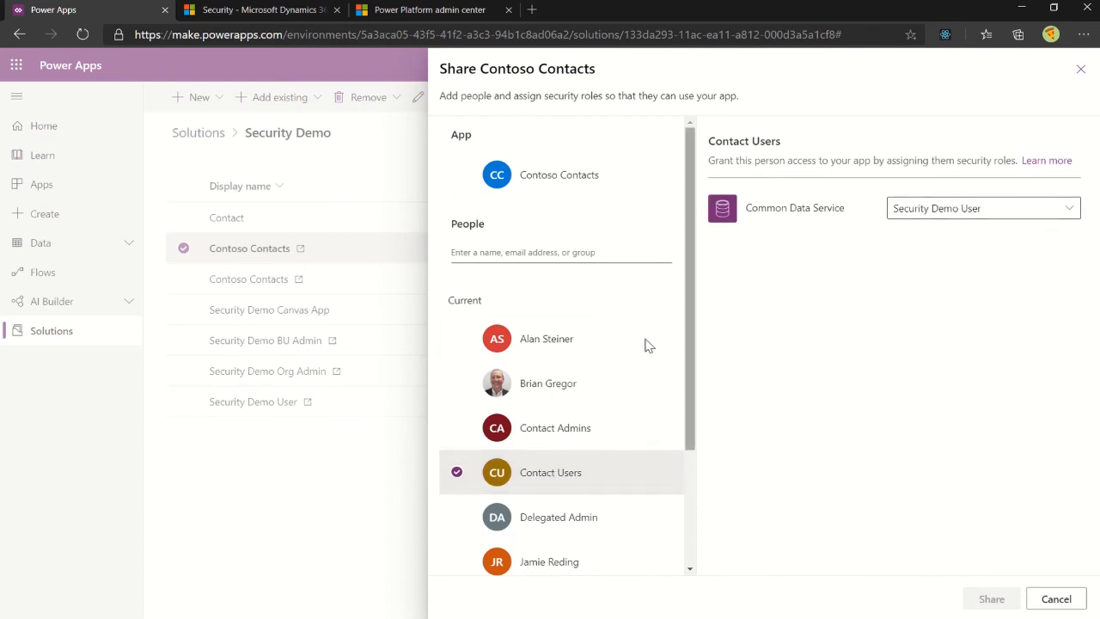
Look up an individual user by first name and add them to the people receiving the Contoso Contacts app
{"action": "left_click", "coordinate": [516, 256]}
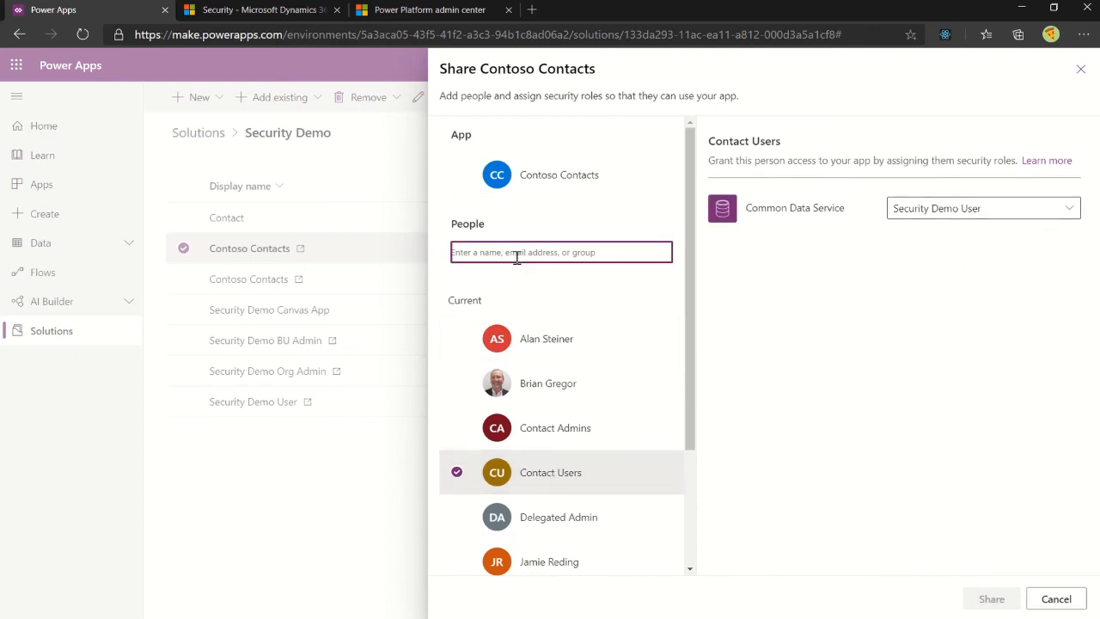
{"action": "type", "text": "jam"}
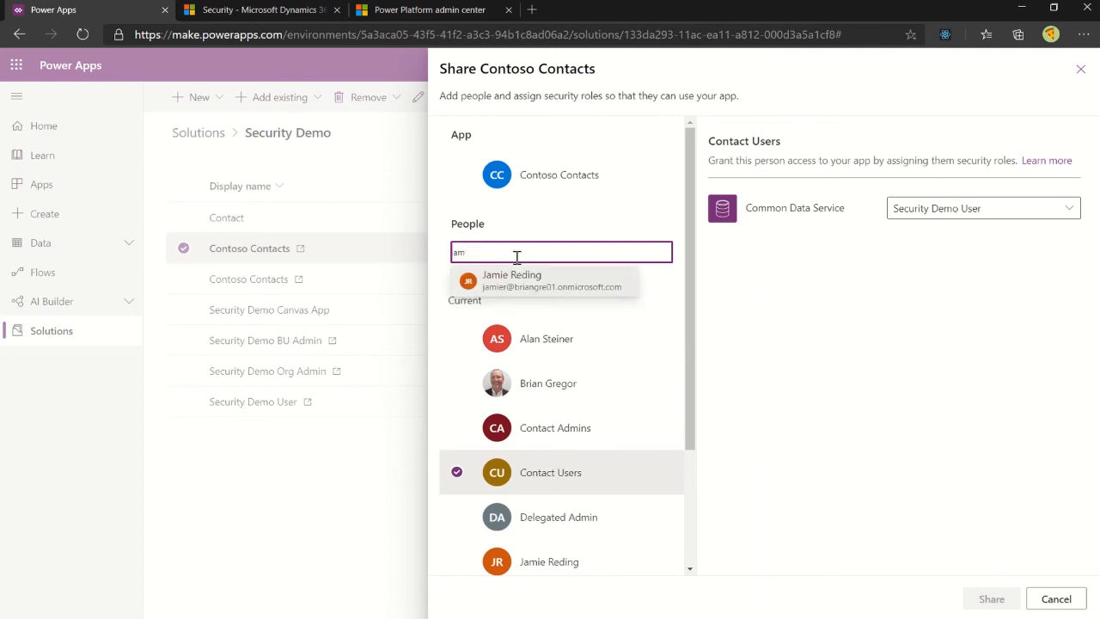
{"action": "key", "text": "BackSpace"}
{"action": "key", "text": "BackSpace"}
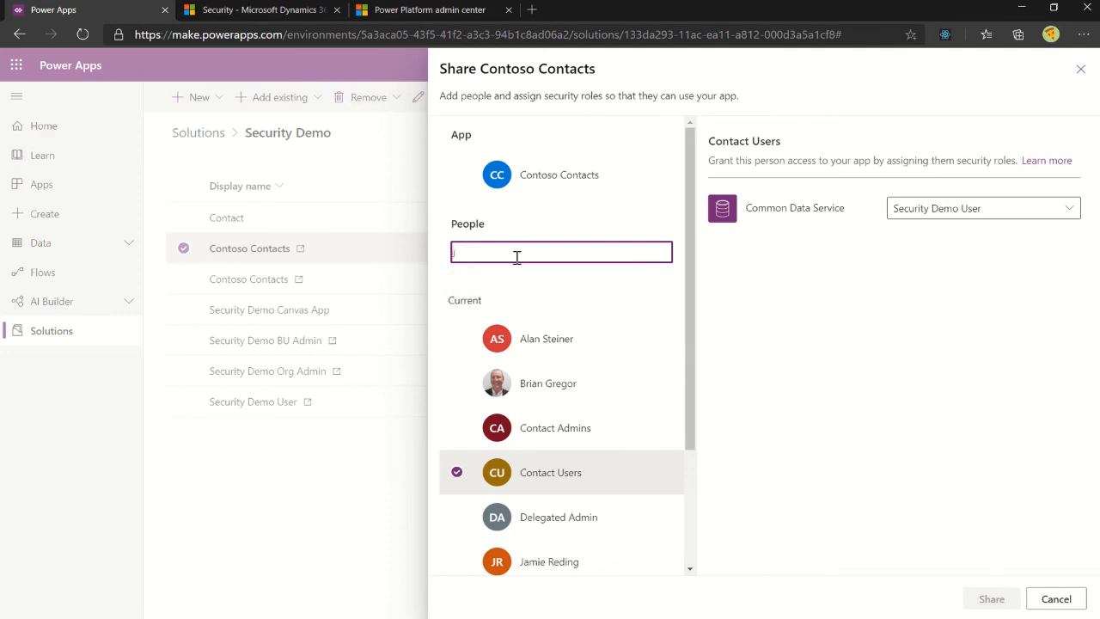
{"action": "type", "text": "amie"}
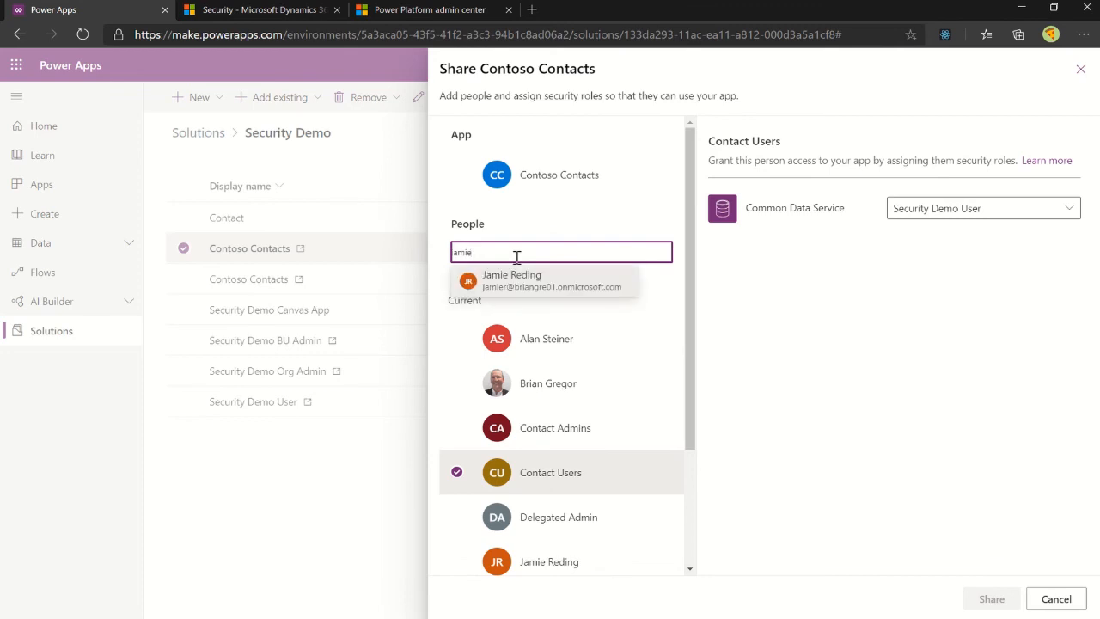
{"action": "left_click", "coordinate": [533, 288]}
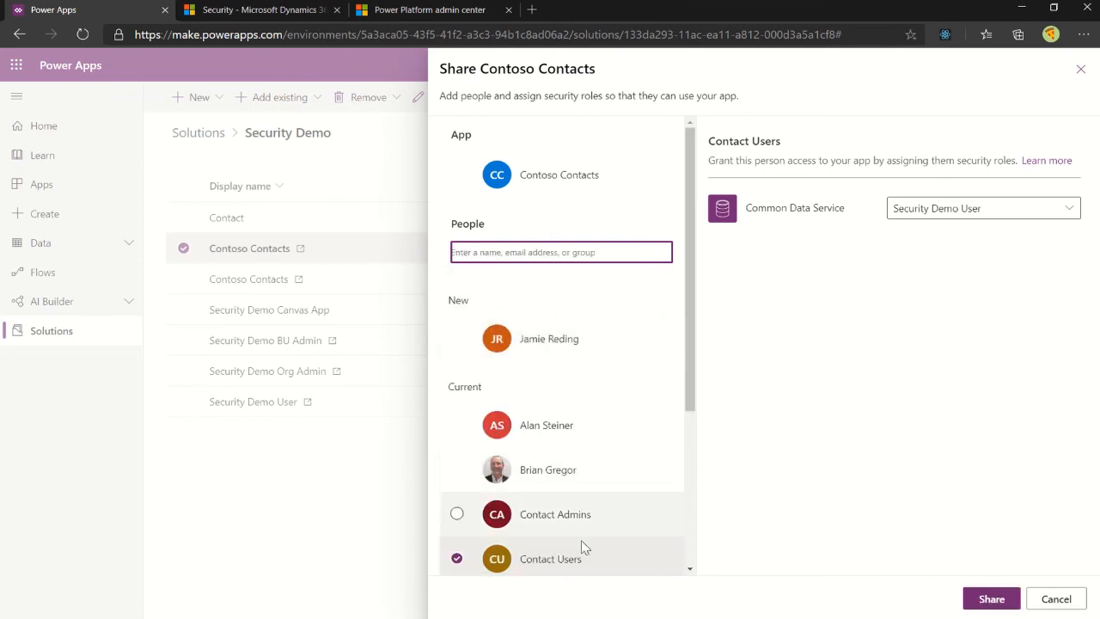
Check the added user's security role, keep System Administrator, share the Contoso Contacts app and close the sharing settings
{"action": "scroll", "coordinate": [605, 523], "scroll_direction": "down", "scroll_amount": 3}
{"action": "scroll", "coordinate": [527, 297], "scroll_direction": "up", "scroll_amount": 2}
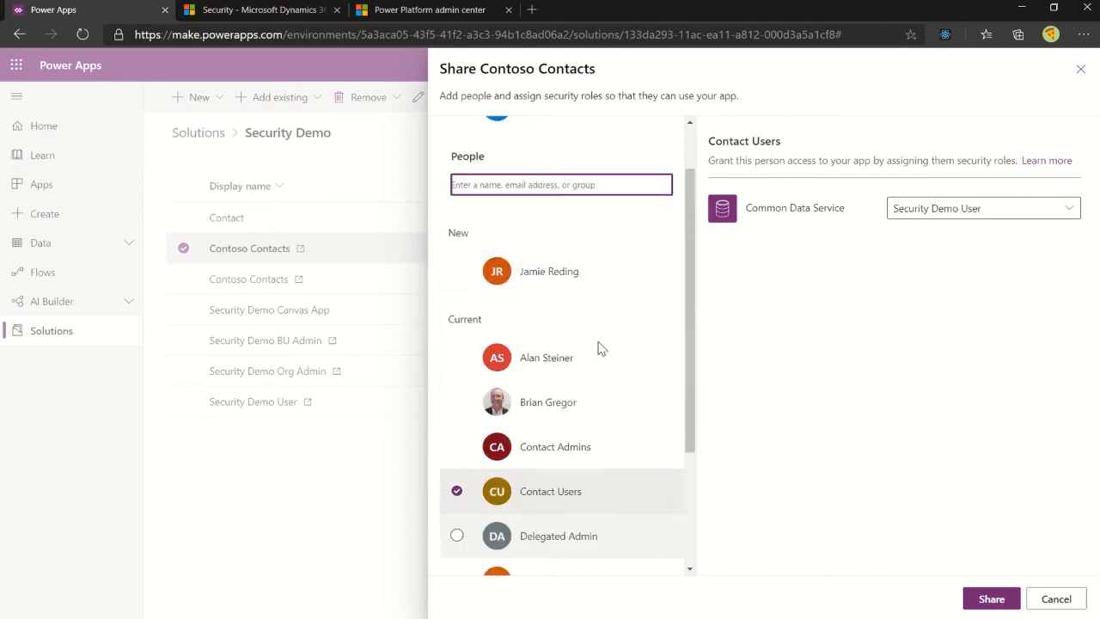
{"action": "left_click", "coordinate": [458, 299]}
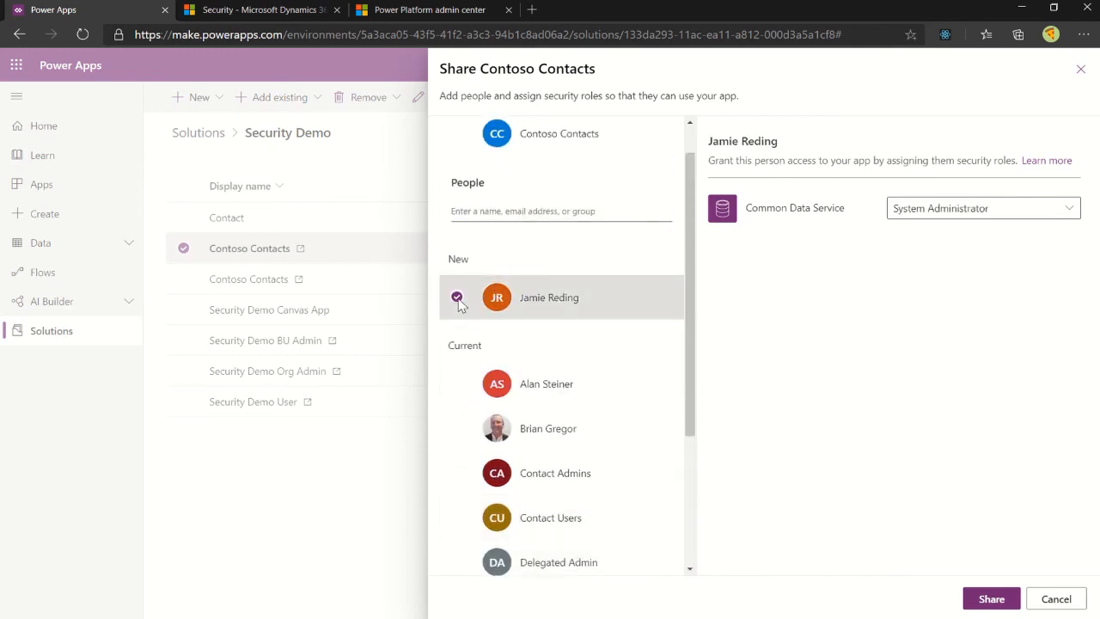
{"action": "left_click", "coordinate": [956, 208]}
{"action": "left_click", "coordinate": [1047, 214]}
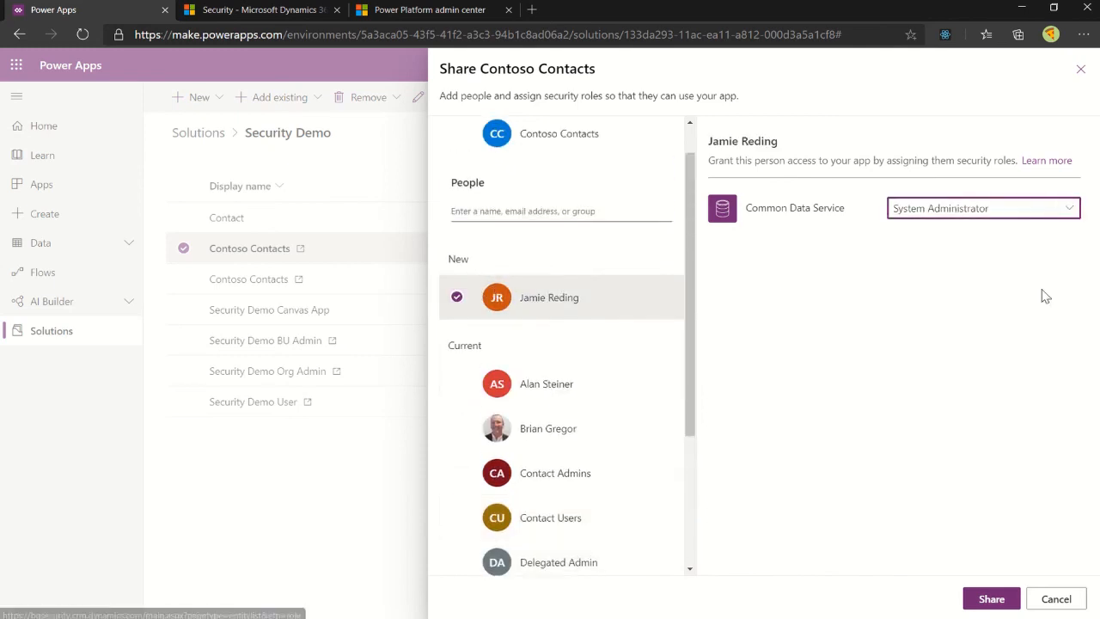
{"action": "left_click", "coordinate": [993, 599]}
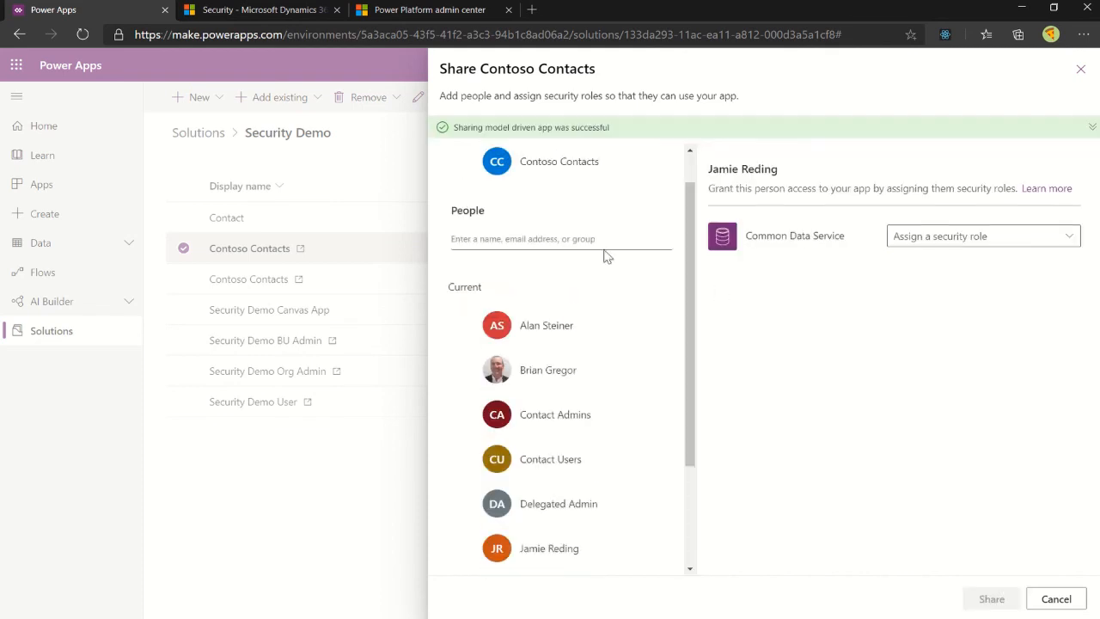
{"action": "left_click", "coordinate": [1056, 600]}
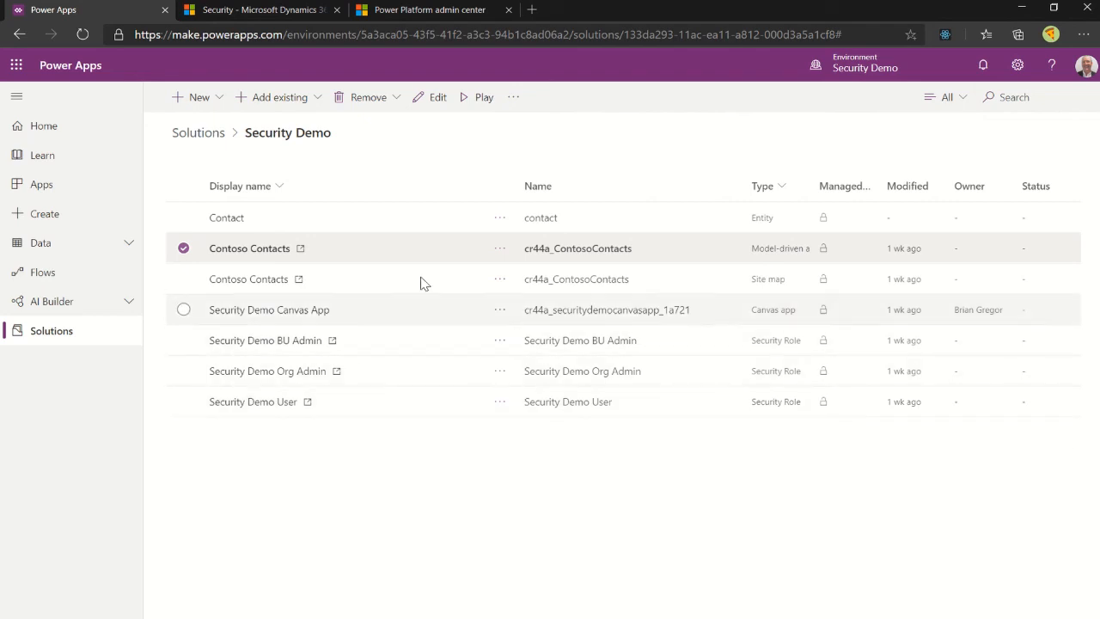
Switch to the Dynamics 365 security settings, start a new team named test and assign an administrator found by first name
{"action": "left_click", "coordinate": [307, 12]}
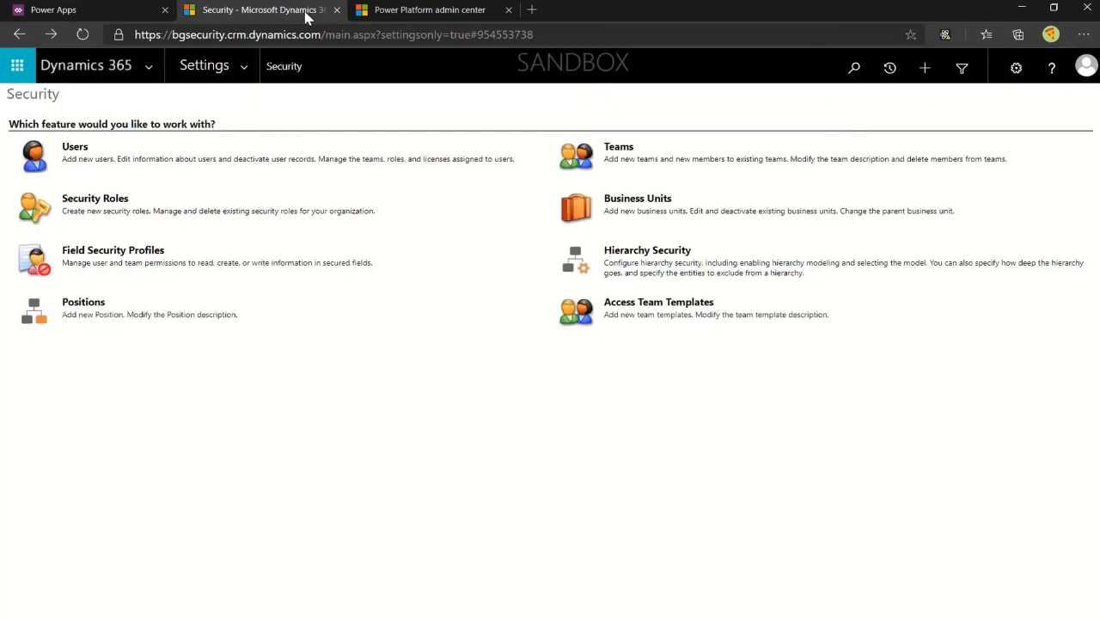
{"action": "left_click", "coordinate": [621, 149]}
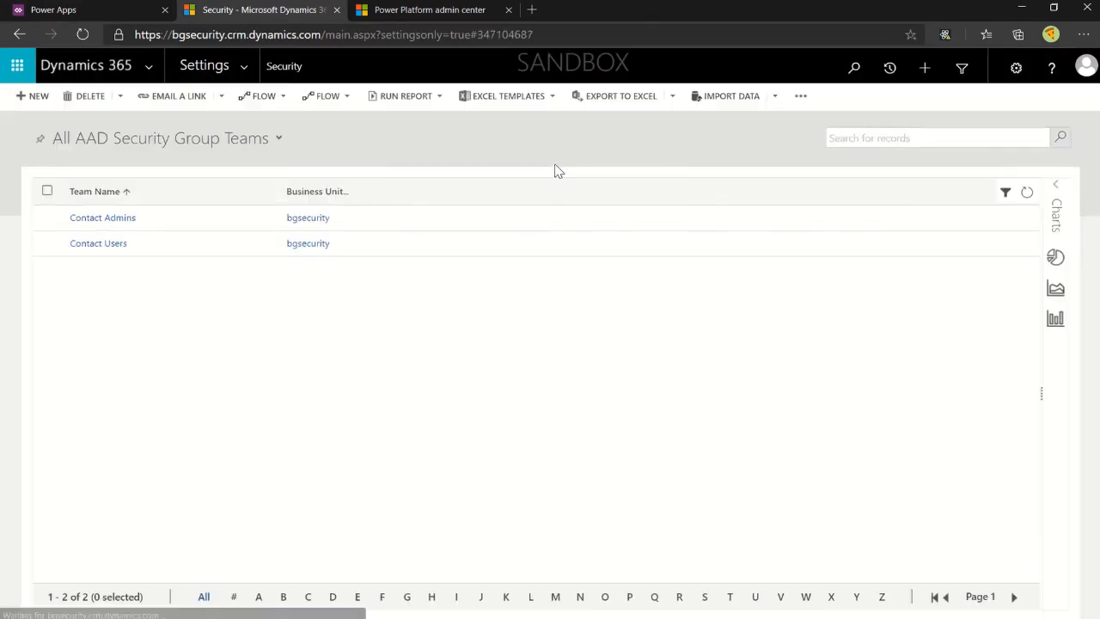
{"action": "left_click", "coordinate": [45, 98]}
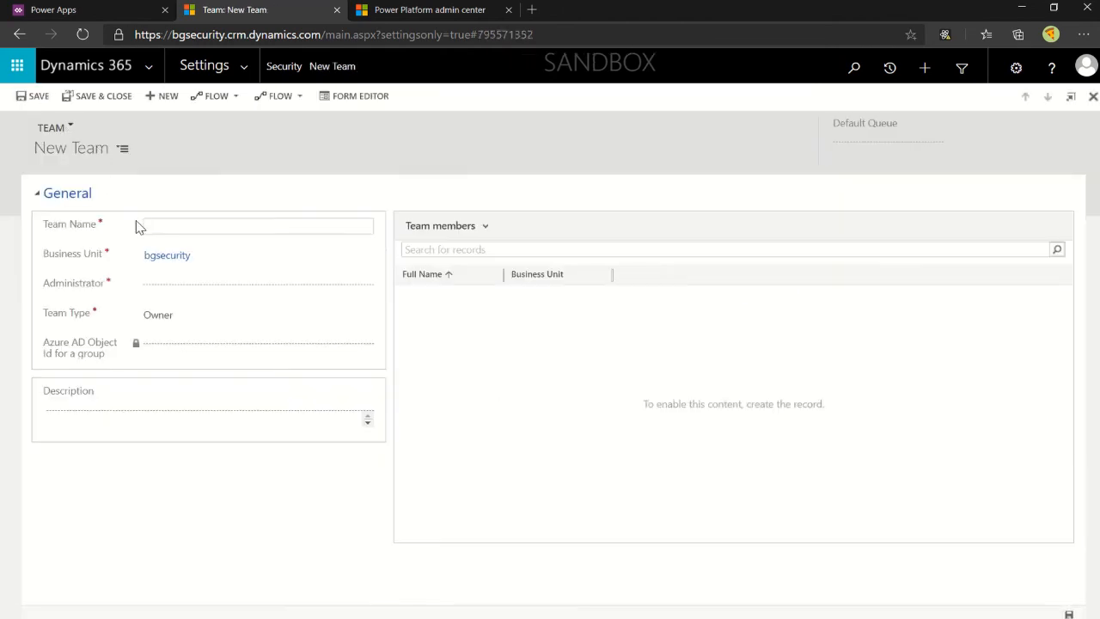
{"action": "left_click", "coordinate": [167, 226]}
{"action": "type", "text": "test"}
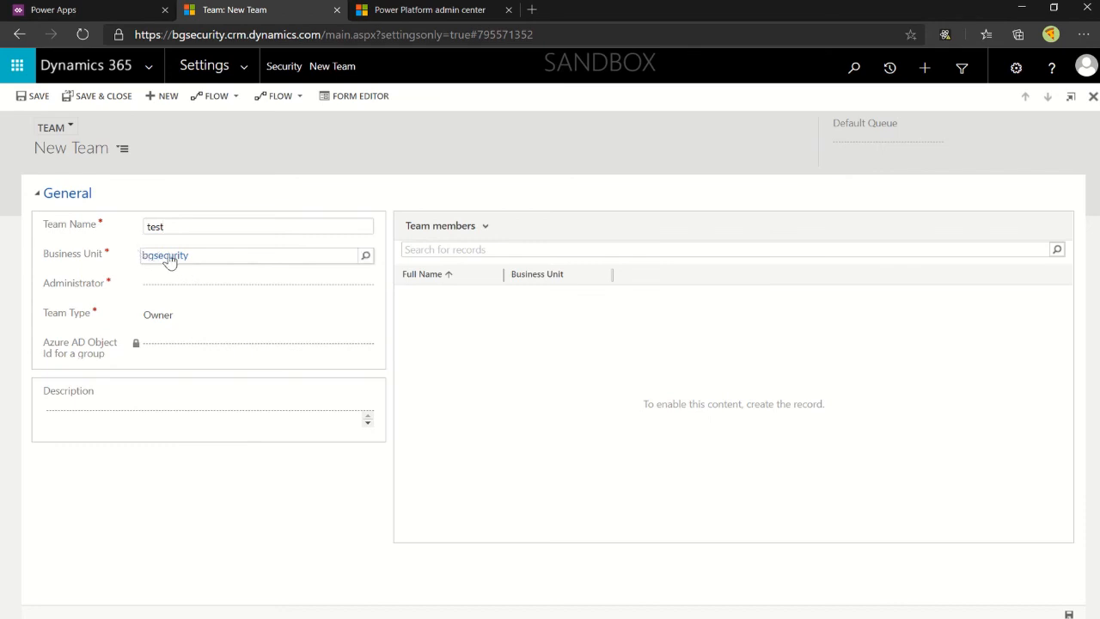
{"action": "left_click", "coordinate": [170, 285]}
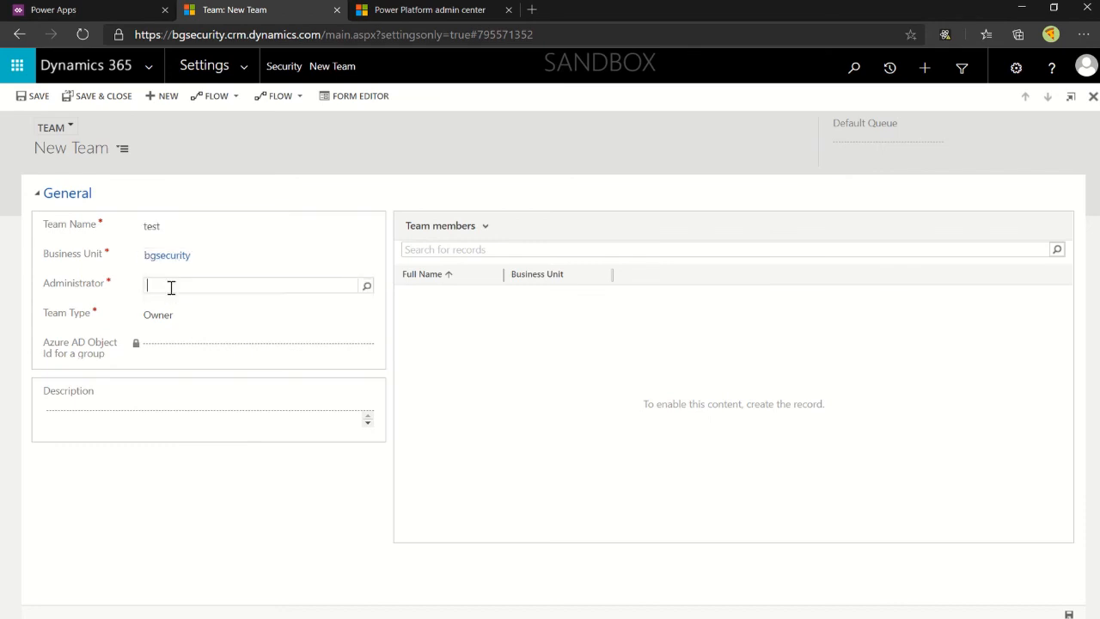
{"action": "type", "text": "brian"}
{"action": "left_click", "coordinate": [226, 302]}
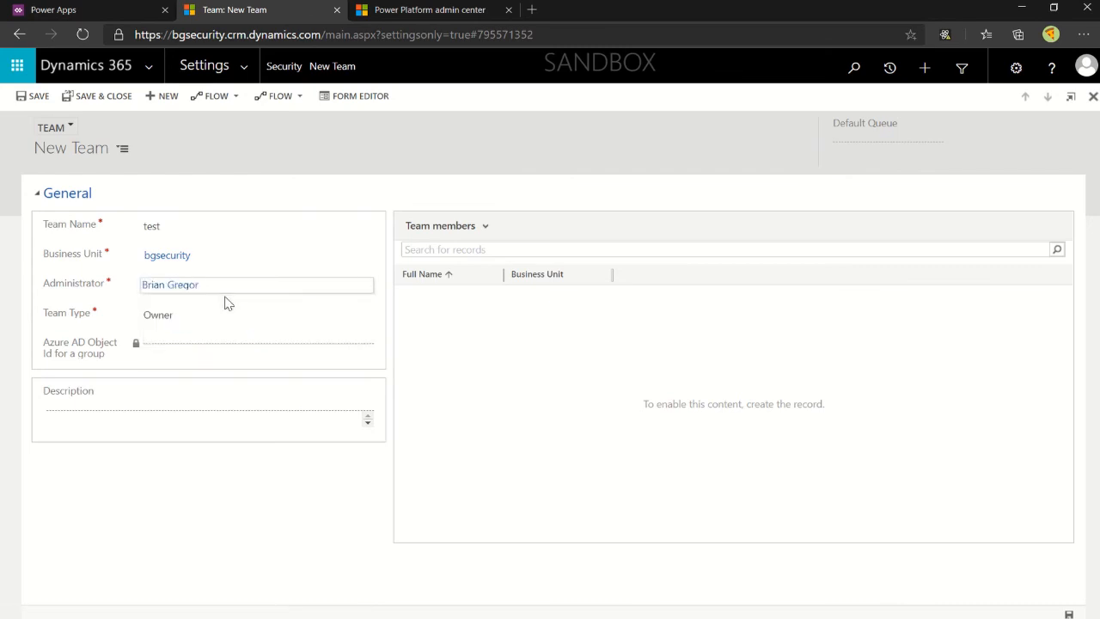
Examine the available team types for the new team, leaving it set to Owner
{"action": "left_click", "coordinate": [173, 321]}
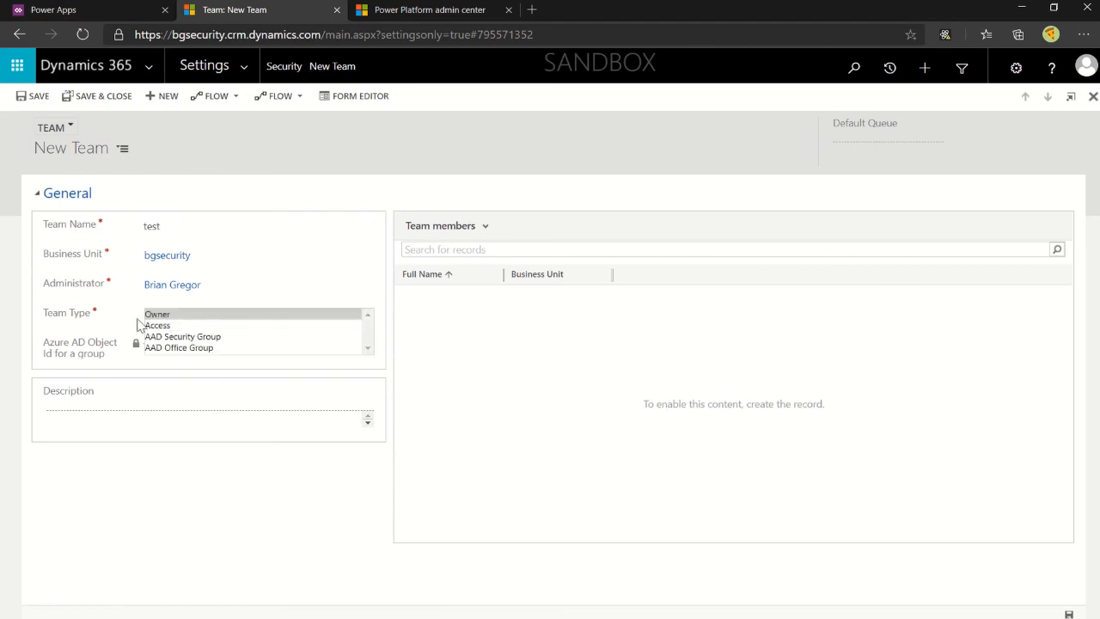
{"action": "left_click", "coordinate": [69, 321]}
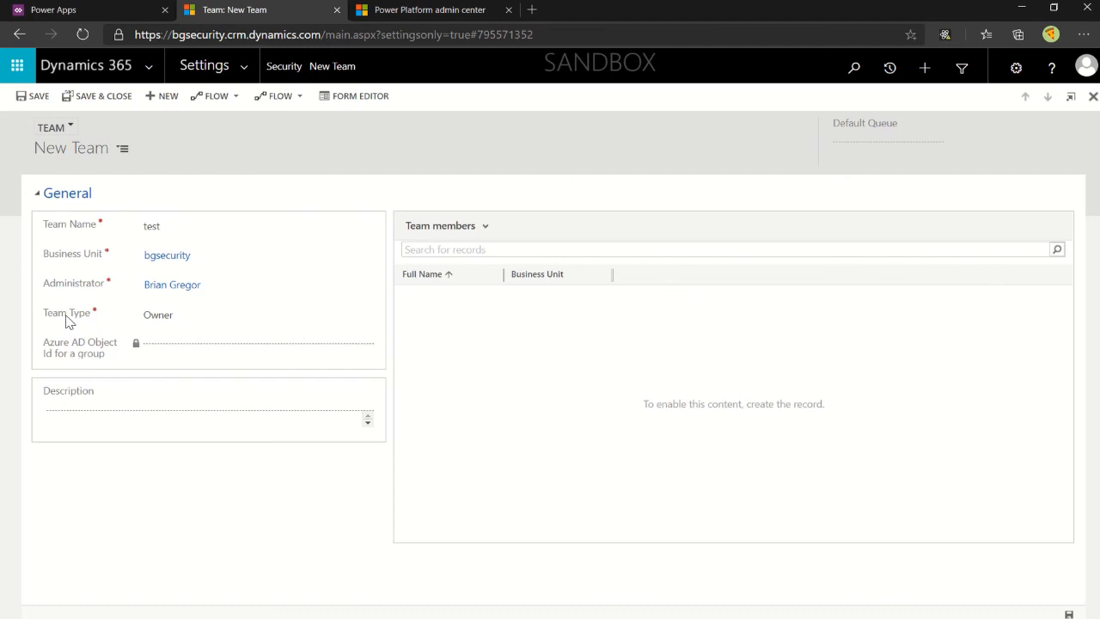
{"action": "left_click_drag", "start_coordinate": [52, 316], "coordinate": [96, 317]}
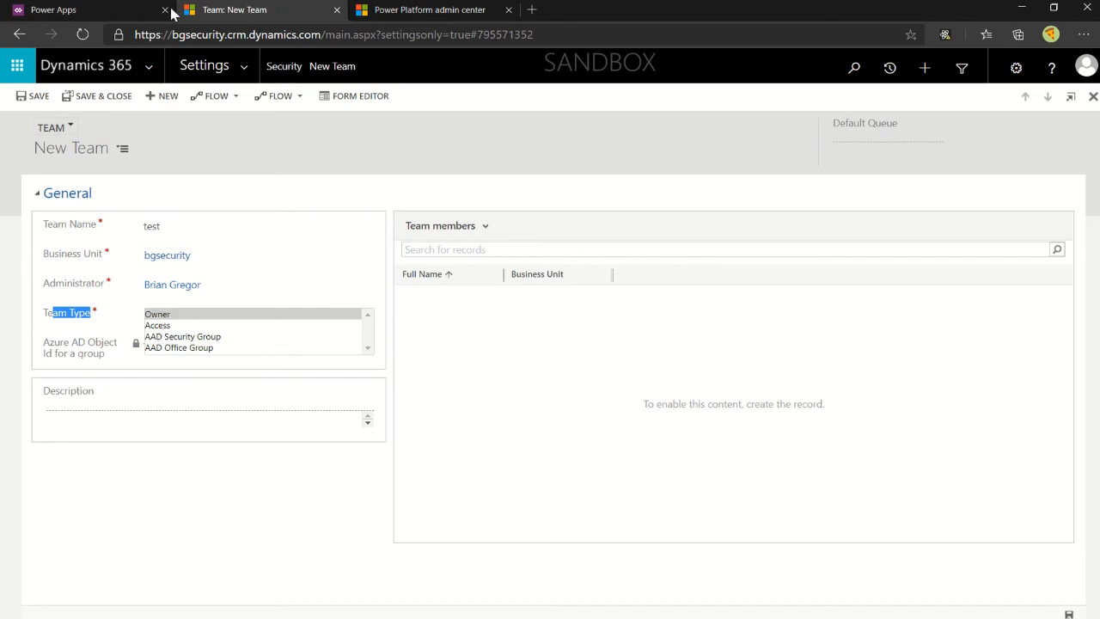
Switch to Power Apps, open the Security Demo Org Admin role, start a new security role from it and open the member's privilege inheritance choices
{"action": "left_click", "coordinate": [98, 10]}
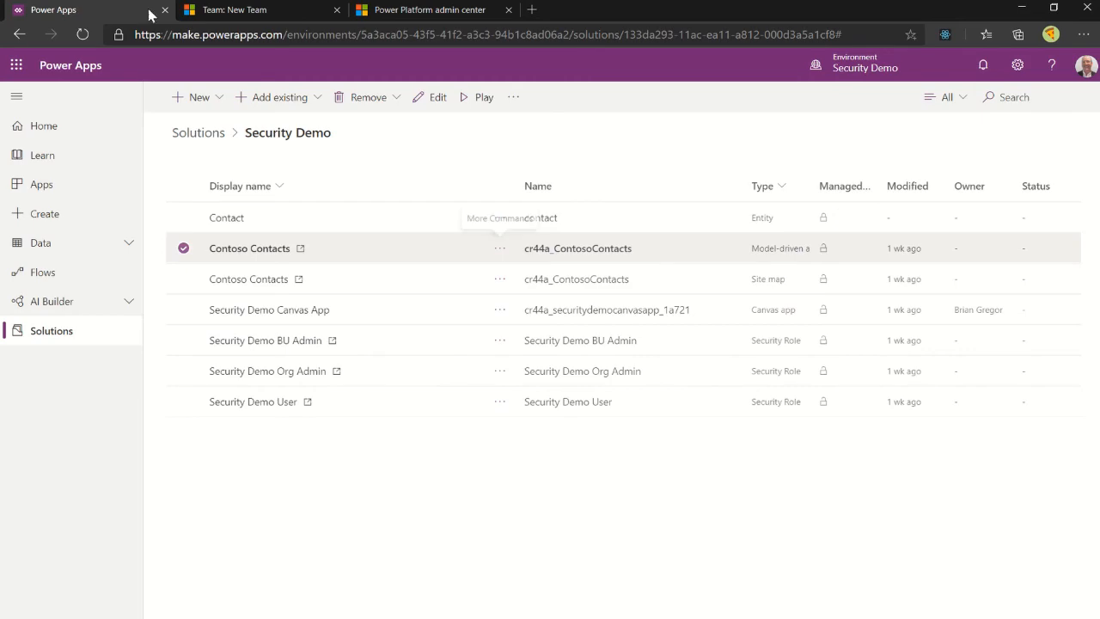
{"action": "left_click", "coordinate": [293, 373]}
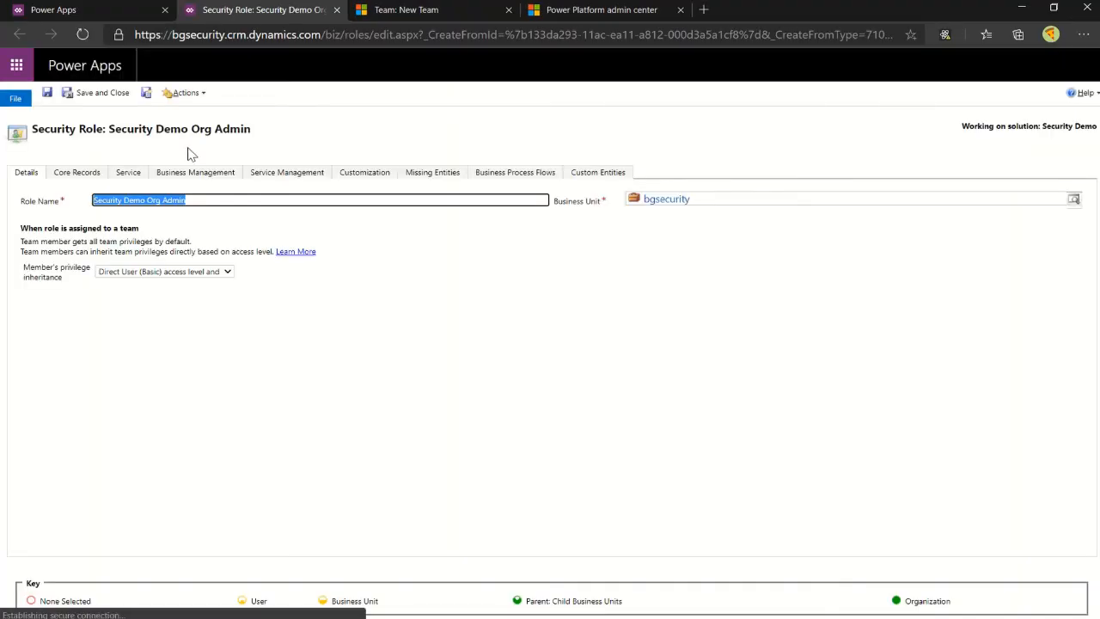
{"action": "left_click", "coordinate": [15, 99]}
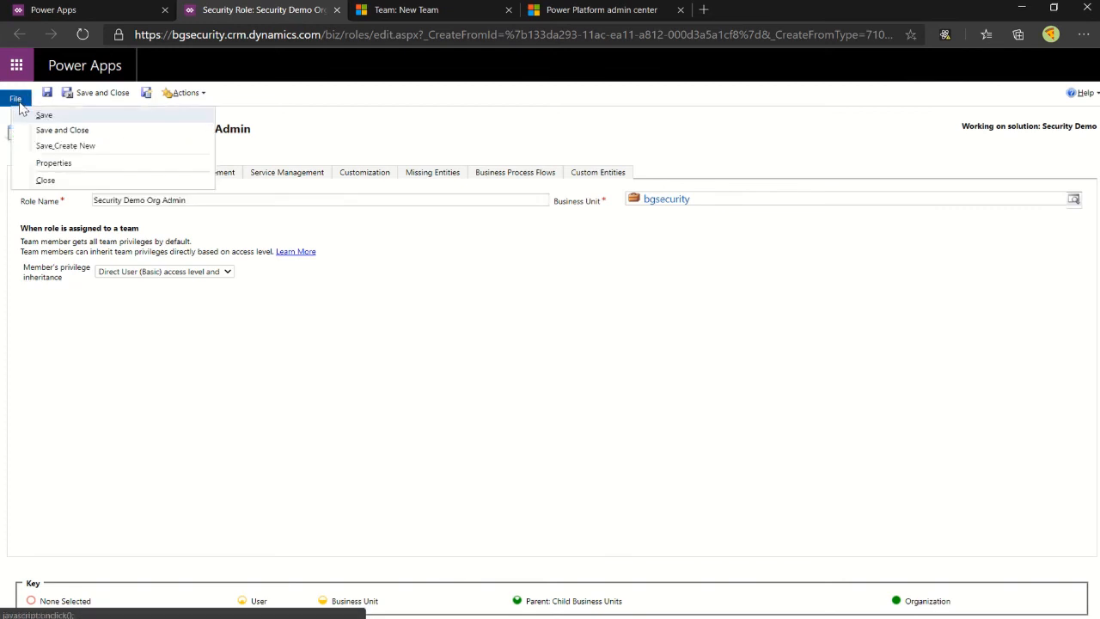
{"action": "left_click", "coordinate": [65, 147]}
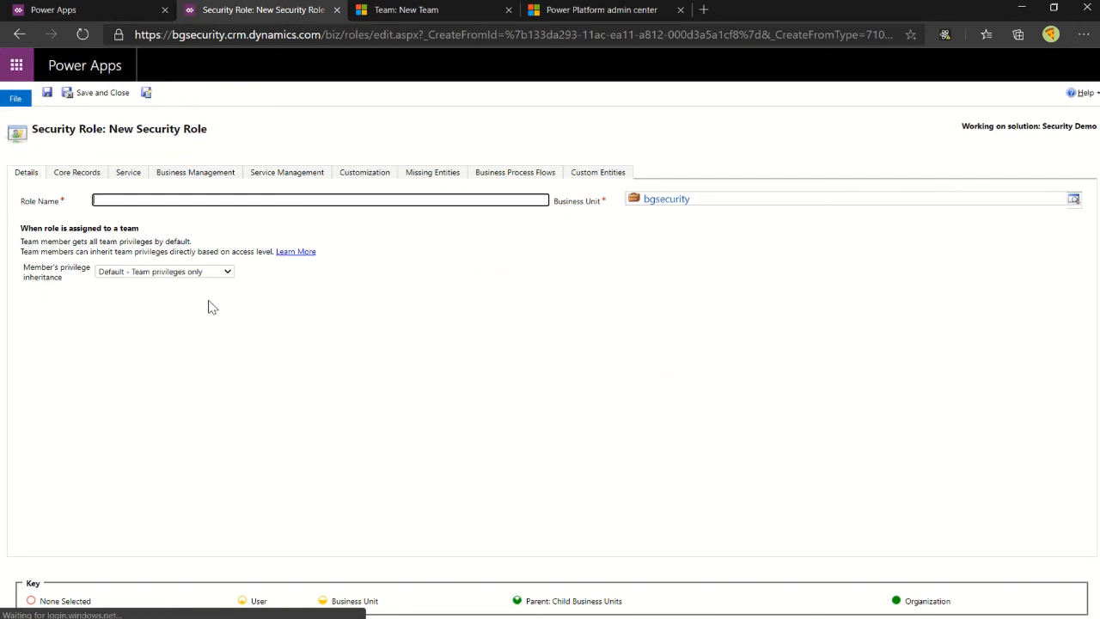
{"action": "left_click", "coordinate": [155, 274]}
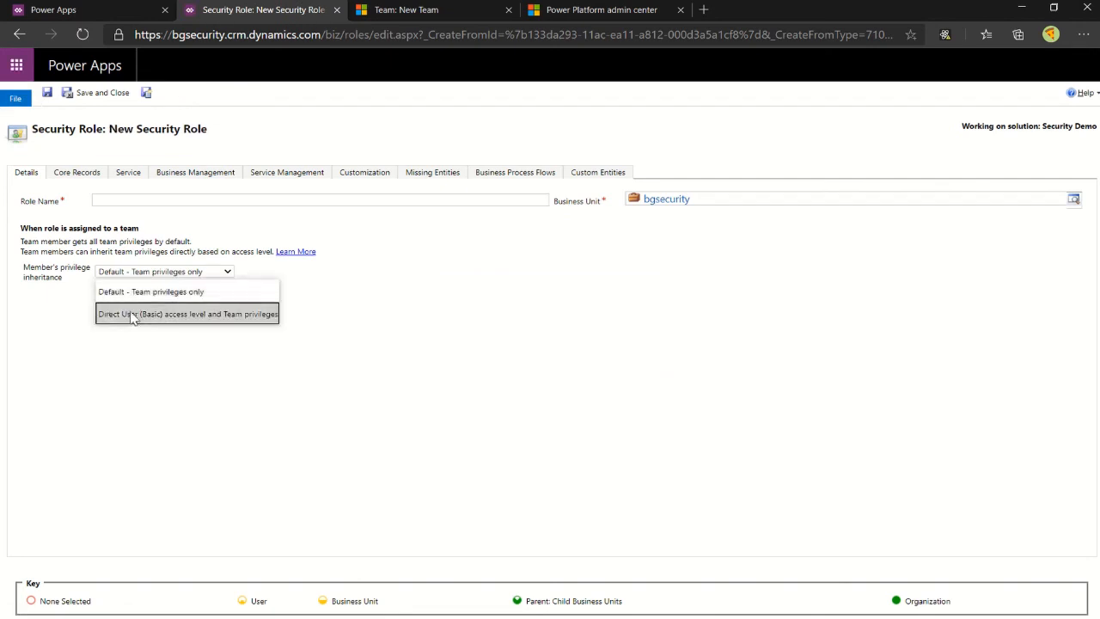